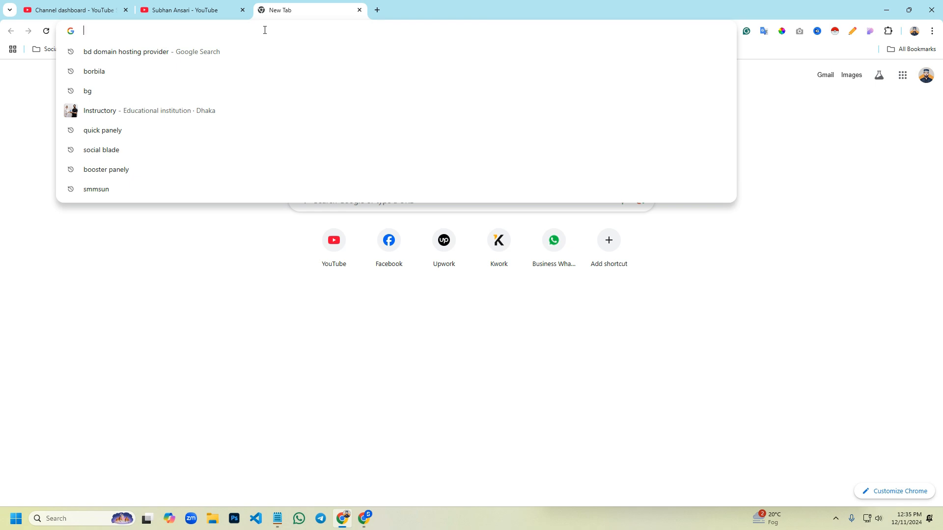
Step: Search Google for 'bd domain hosting provider' and scroll through the results
type("bd ")
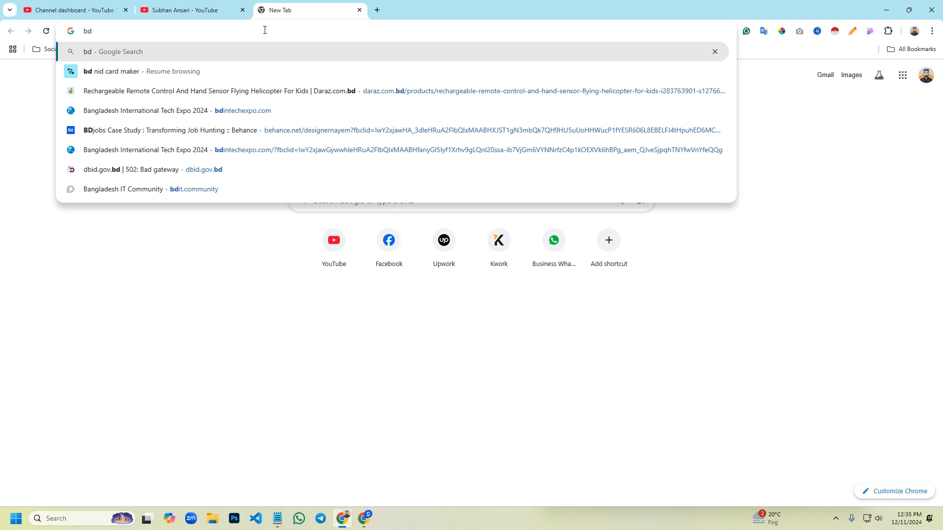
type("ho")
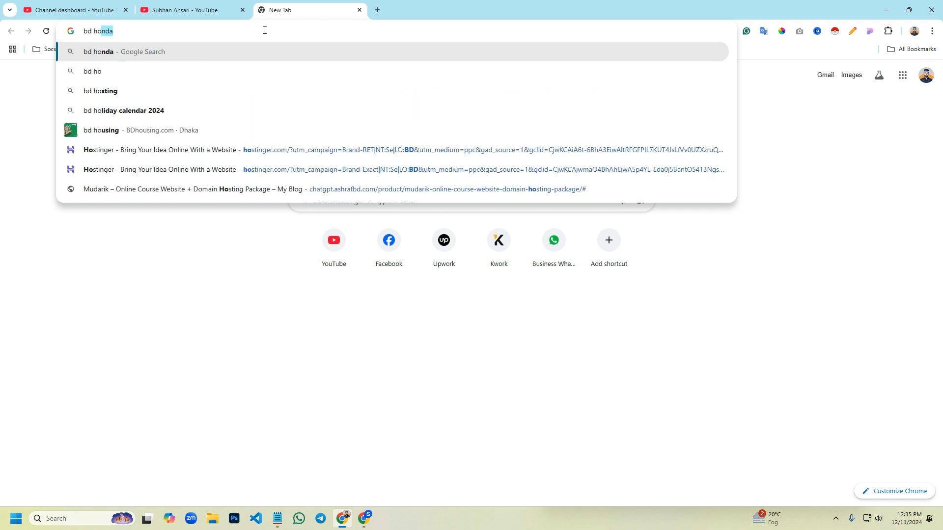
key("BackSpace")
key("BackSpace")
key("BackSpace")
type("domai")
key("Return")
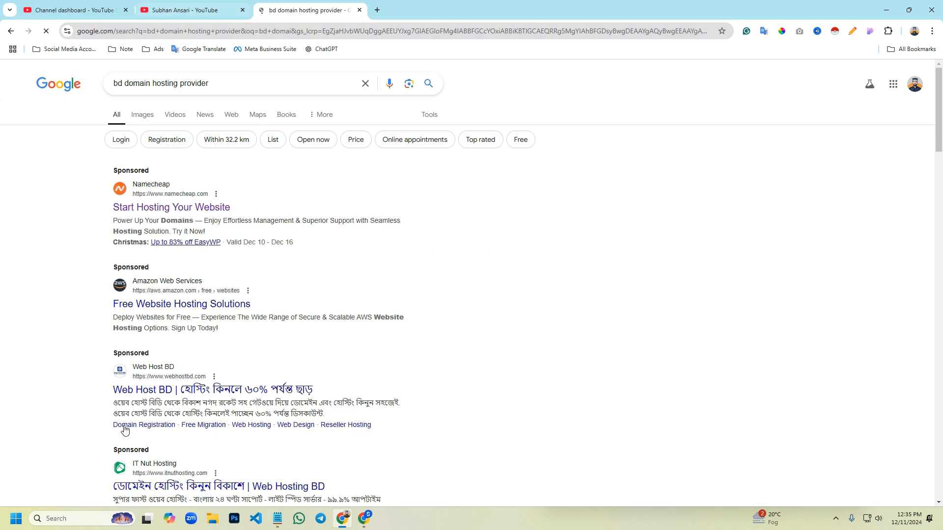
scroll(241, 340, "down", 2)
scroll(233, 339, "down", 3)
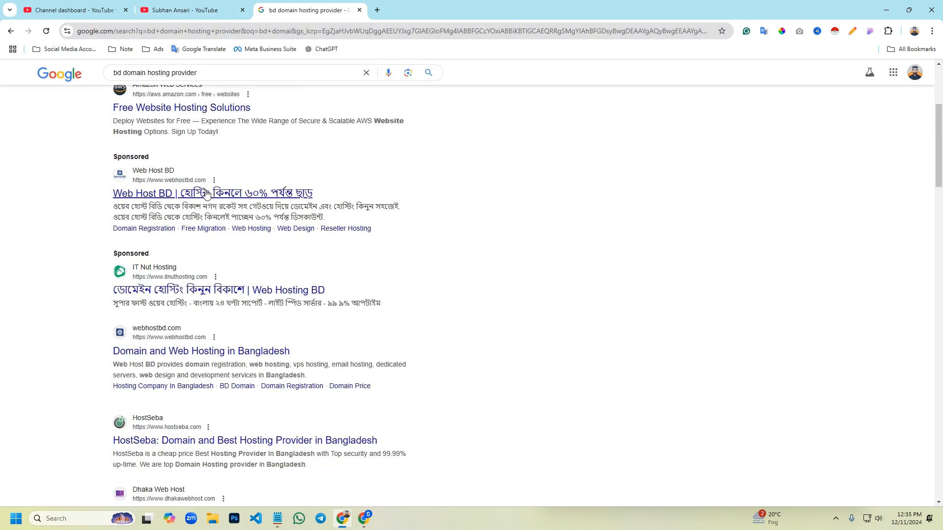
scroll(142, 246, "down", 2)
scroll(148, 265, "down", 1)
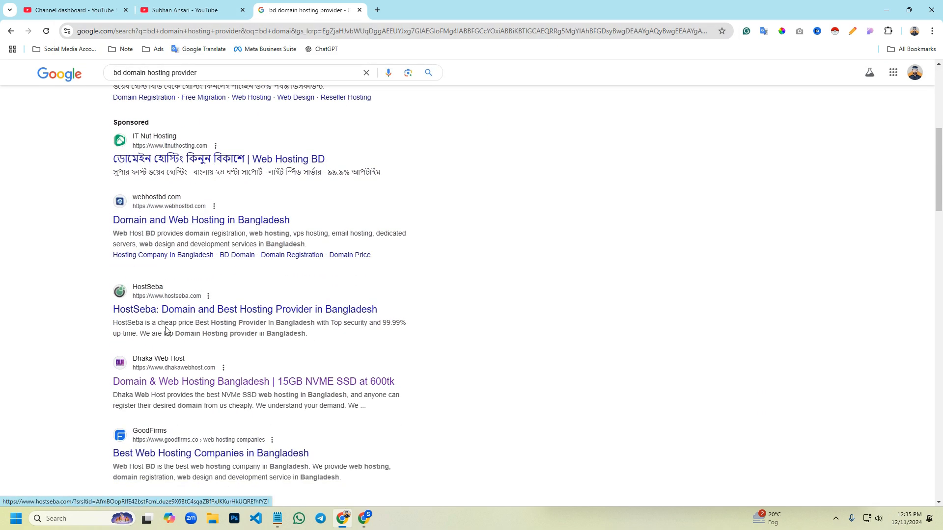
scroll(192, 305, "down", 3)
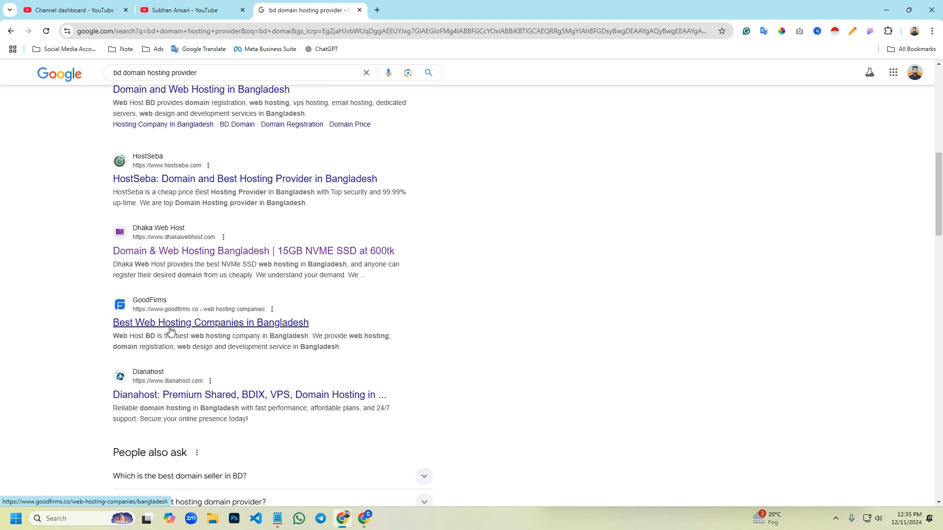
scroll(172, 329, "down", 2)
scroll(157, 329, "down", 5)
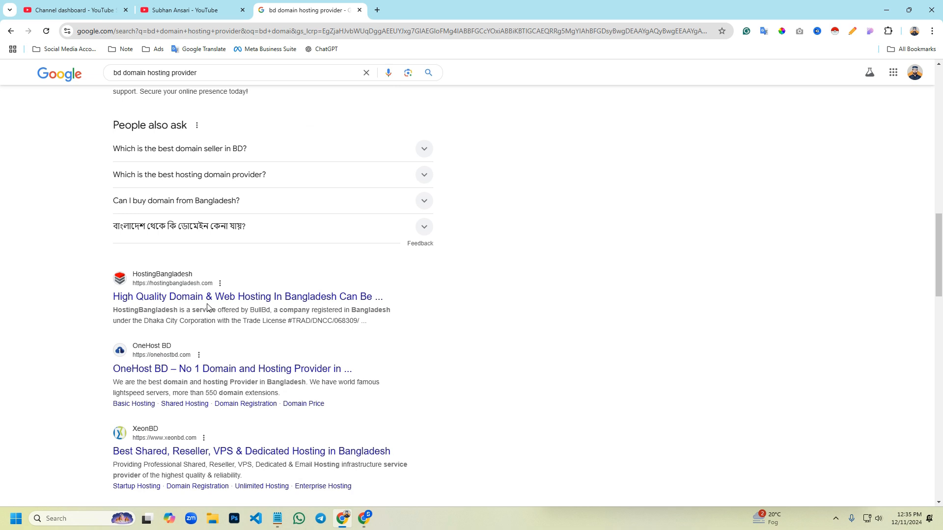
Step: Scroll back to the top and replace the query with 'putul host'
scroll(209, 287, "up", 6)
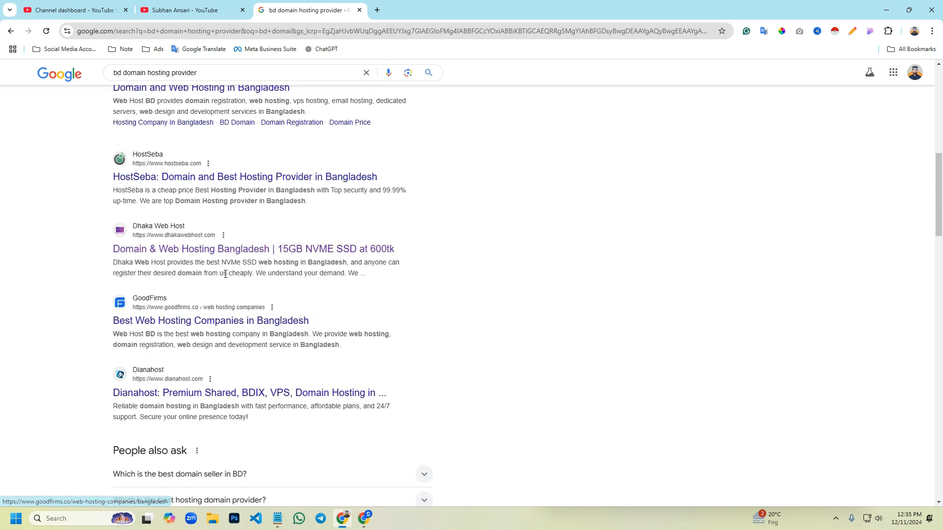
scroll(225, 274, "up", 10)
triple_click(100, 87)
type("p")
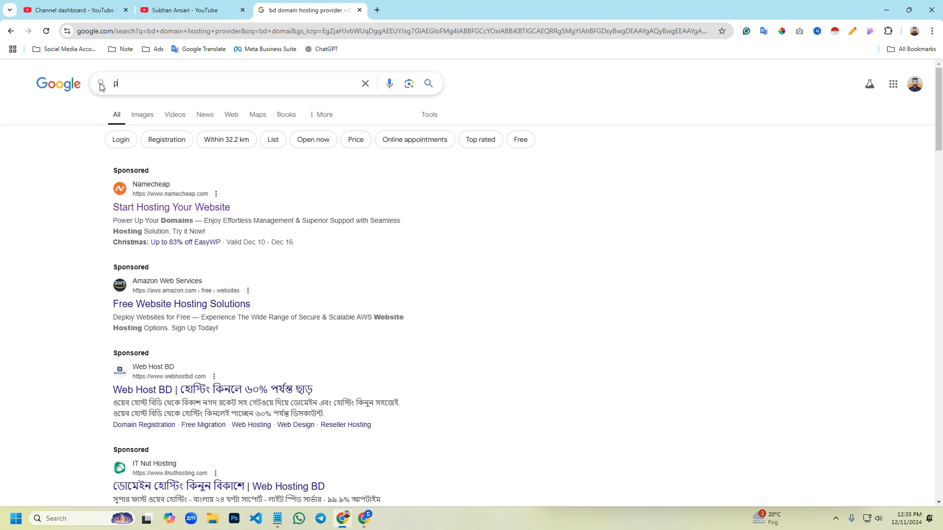
type("utul host")
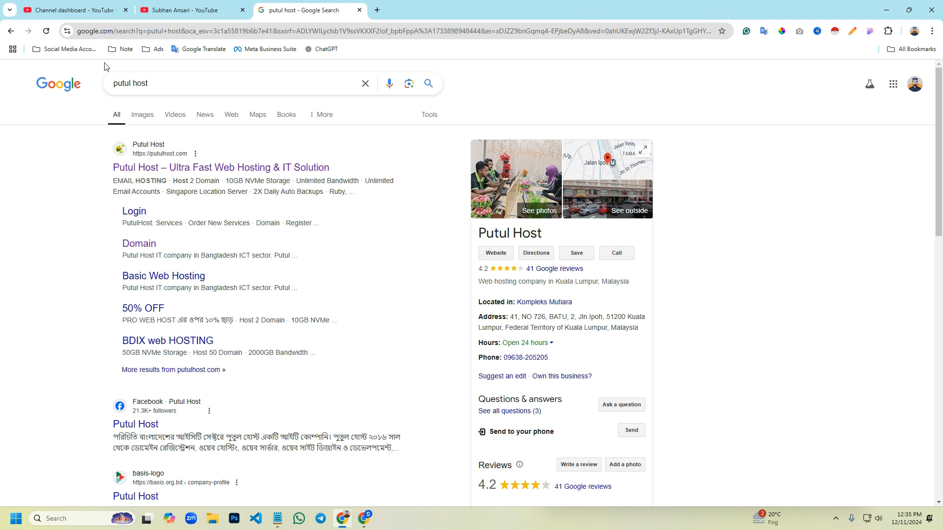
Step: Open the Putul Host site and highlight the PH 5GB HOST ৳130/mo plan's feature list
left_click(180, 173)
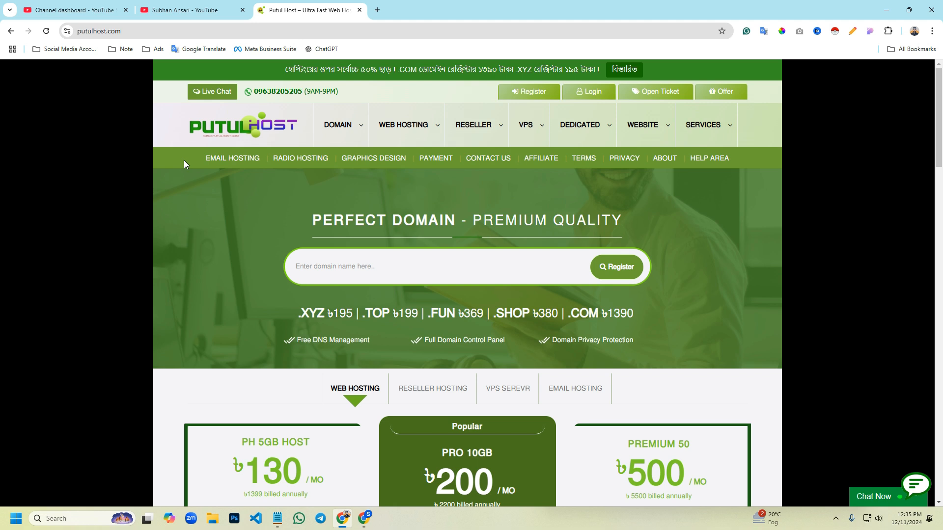
scroll(260, 267, "down", 8)
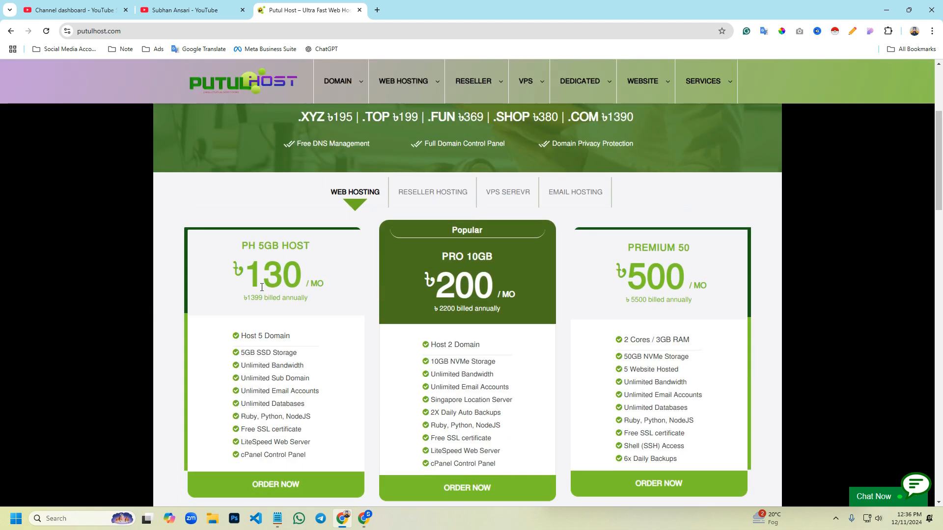
scroll(265, 295, "up", 3)
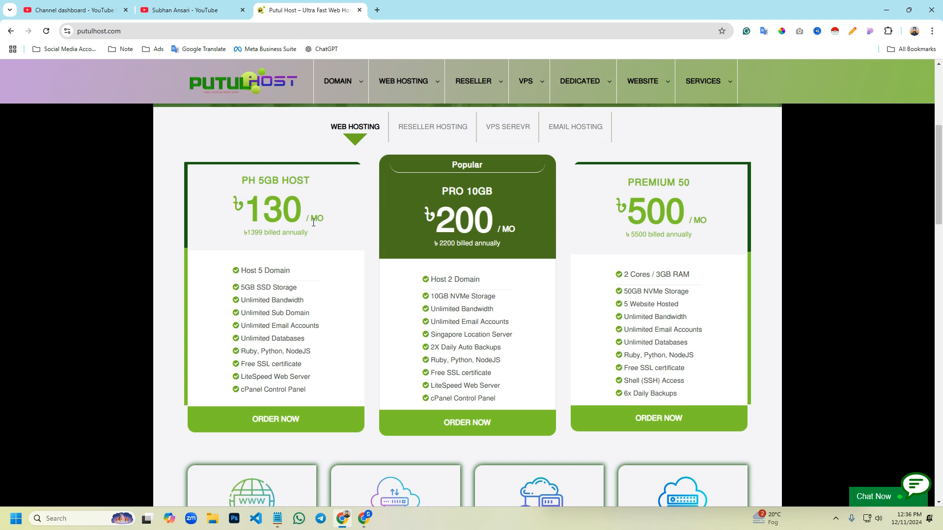
scroll(310, 224, "down", 1)
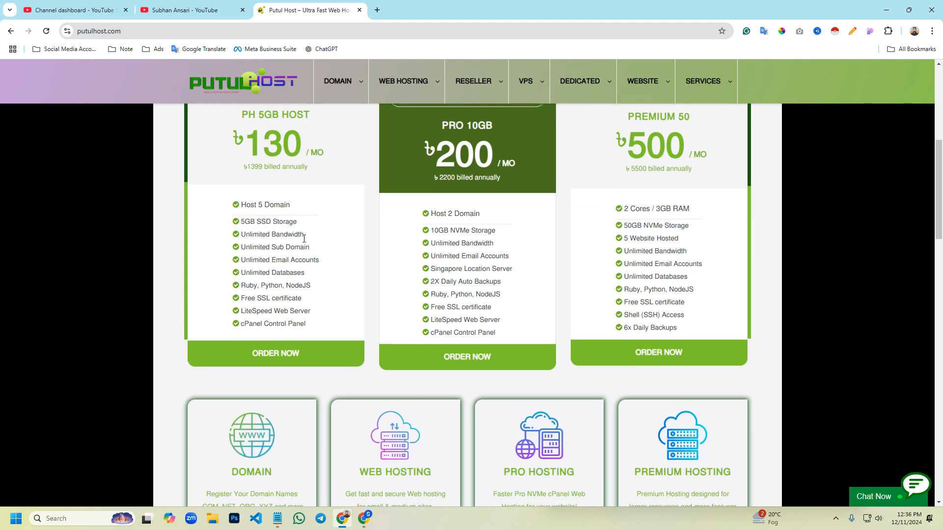
scroll(284, 272, "up", 1)
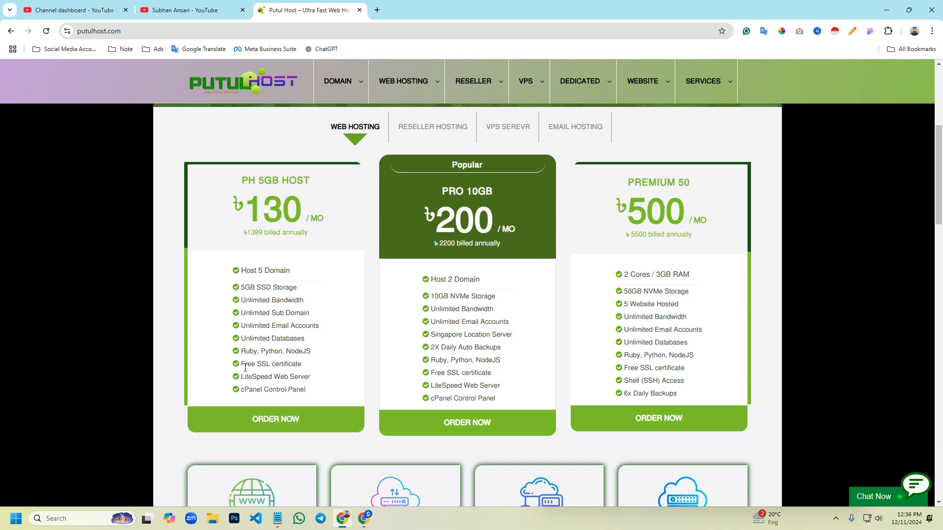
scroll(246, 383, "down", 1)
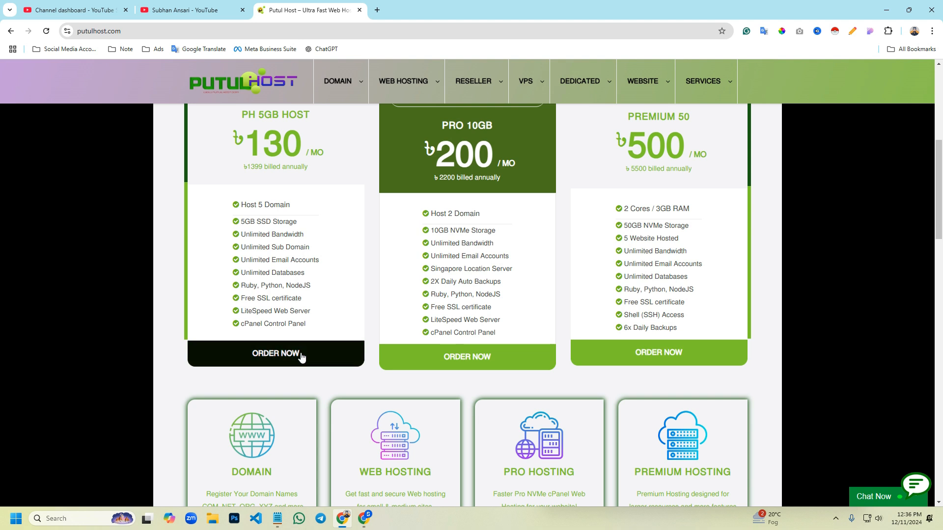
scroll(301, 357, "up", 3)
scroll(250, 361, "down", 2)
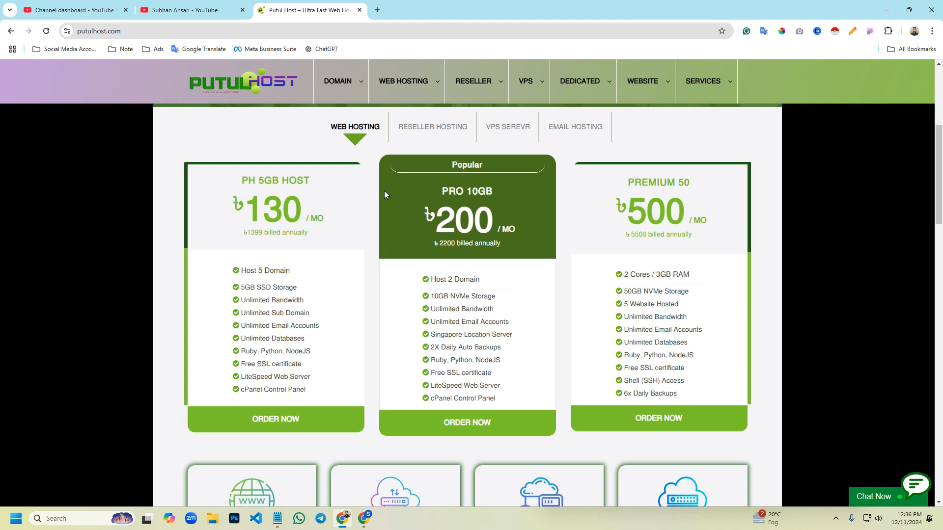
left_click_drag(307, 390, 237, 291)
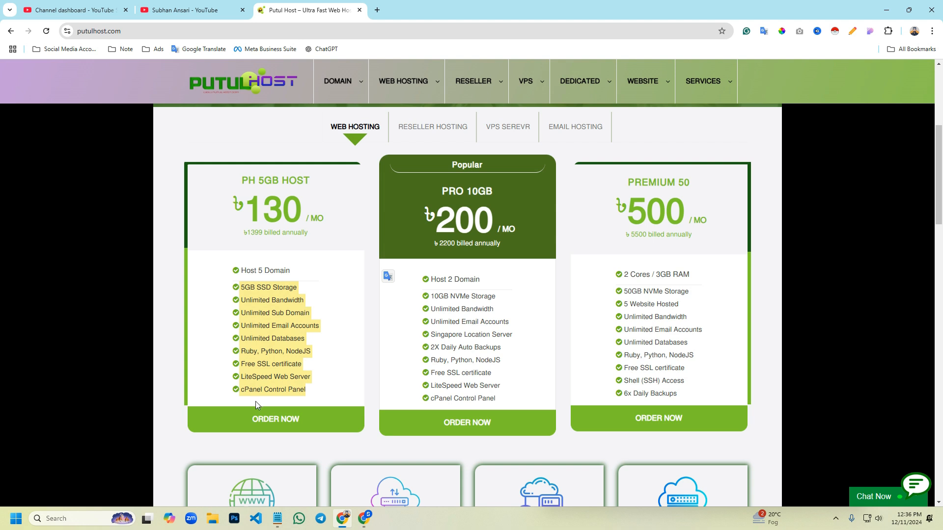
scroll(267, 376, "down", 1)
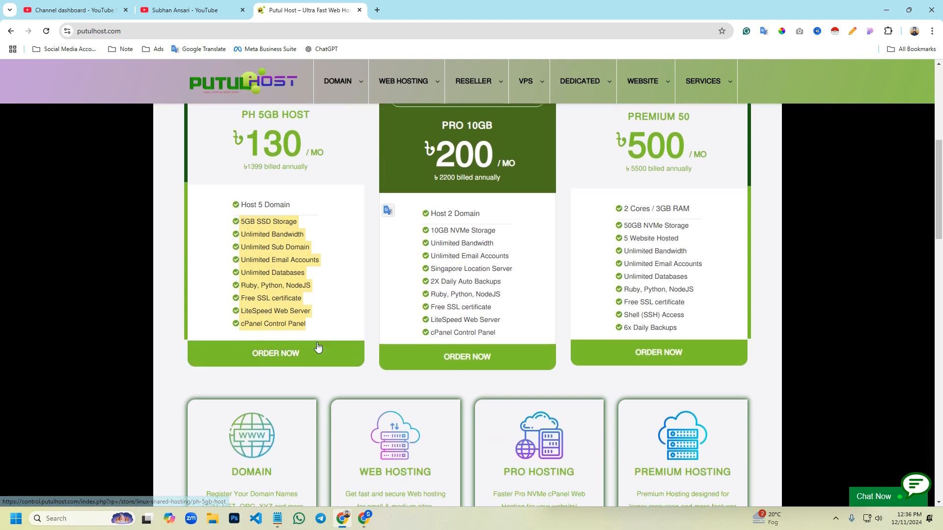
Step: Order the PH 5GB HOST plan and check incomekori.com, which turns out to be taken
left_click(297, 363)
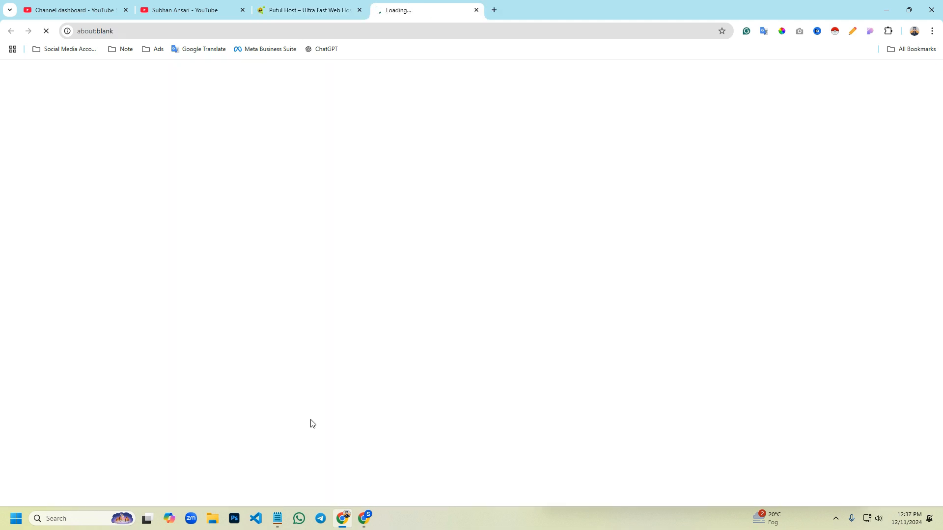
left_click(400, 184)
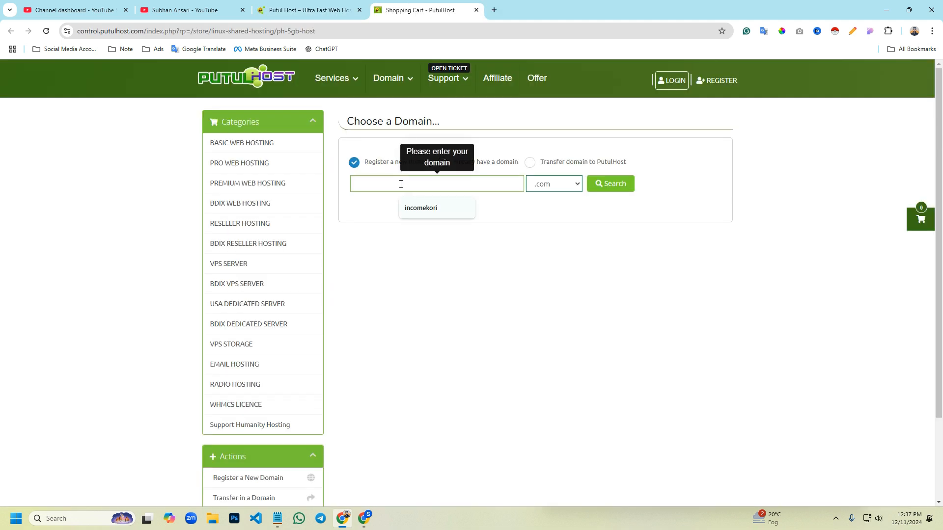
left_click(376, 190)
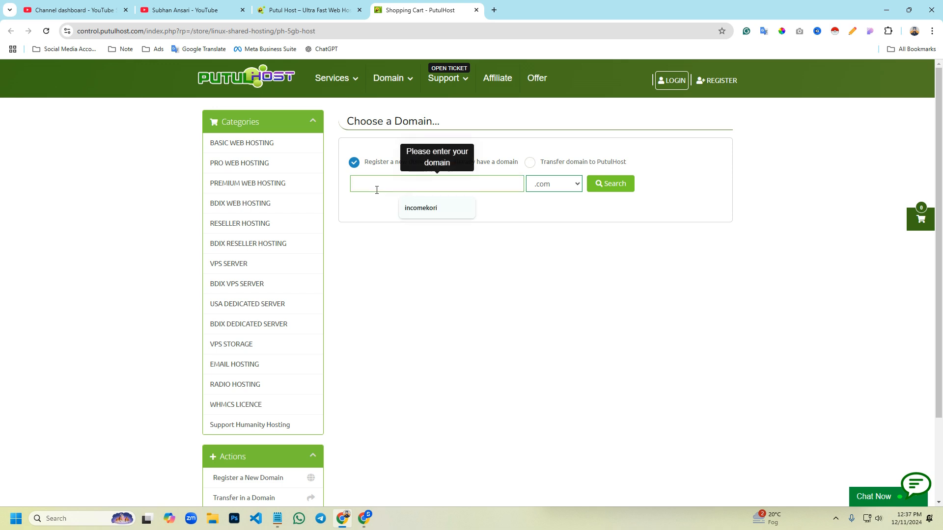
left_click(416, 209)
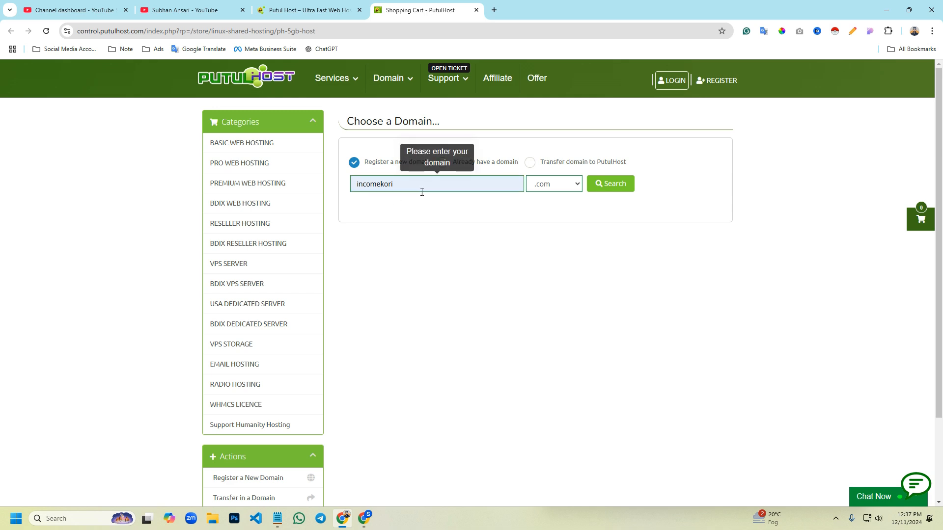
left_click(614, 184)
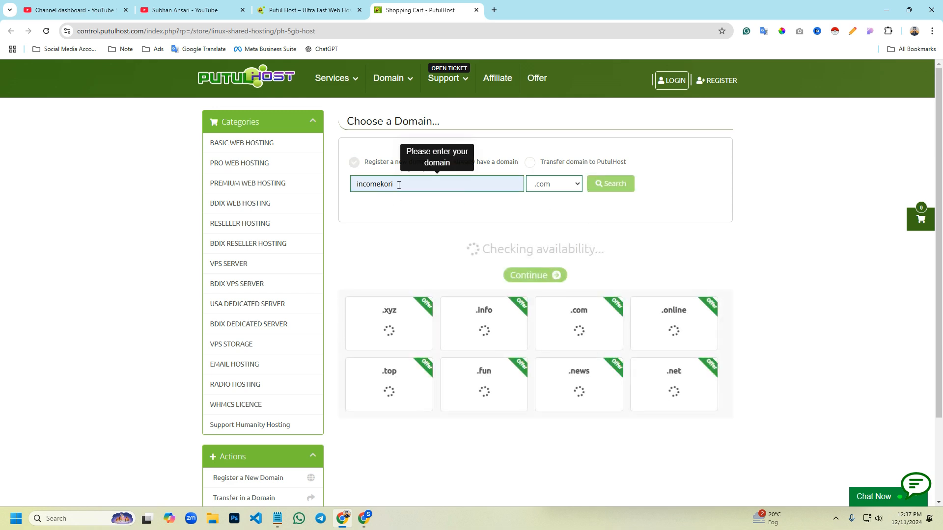
left_click_drag(627, 252, 558, 250)
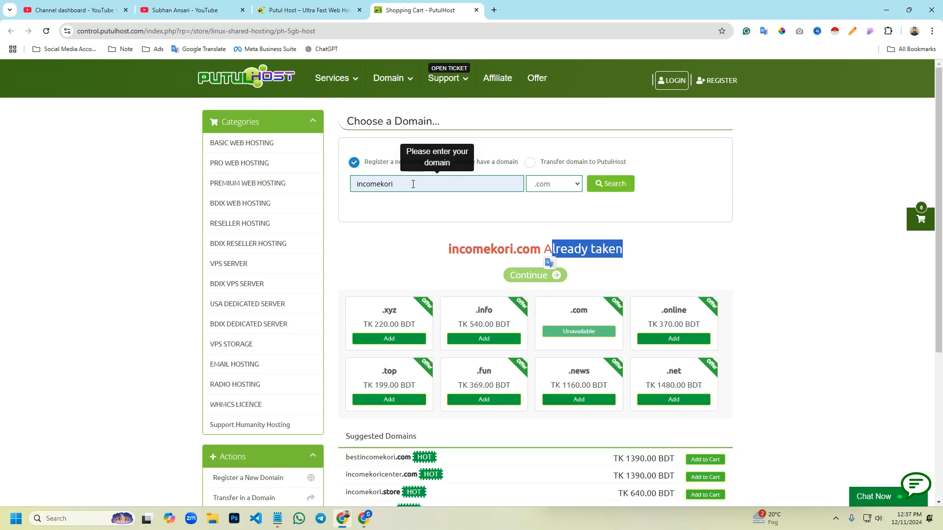
Step: Check incomekoriss.com instead, then switch to the 'Already have a domain' option
left_click(448, 196)
type("ss")
left_click(603, 184)
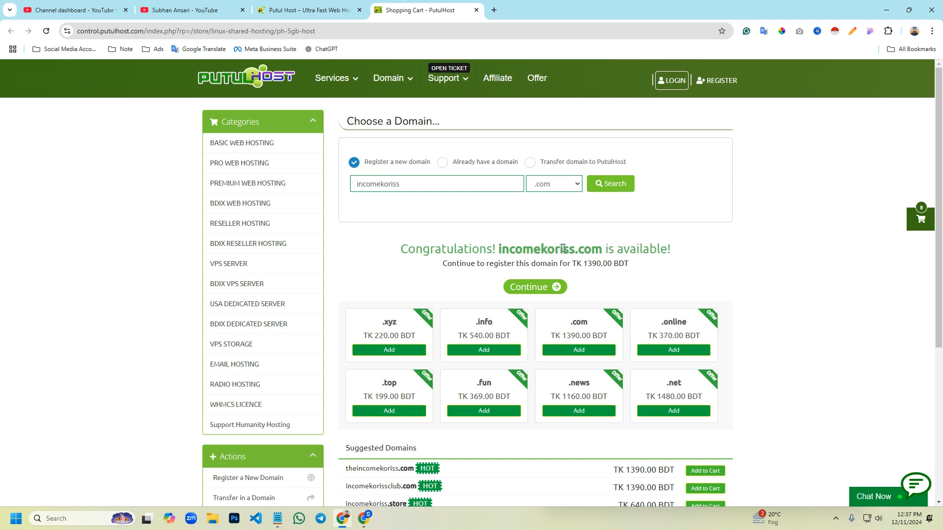
left_click(412, 185)
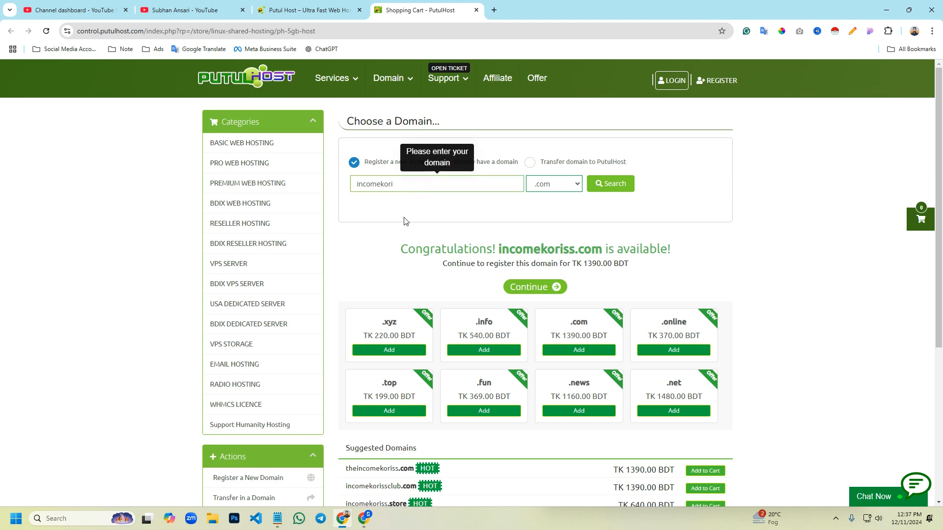
key("BackSpace")
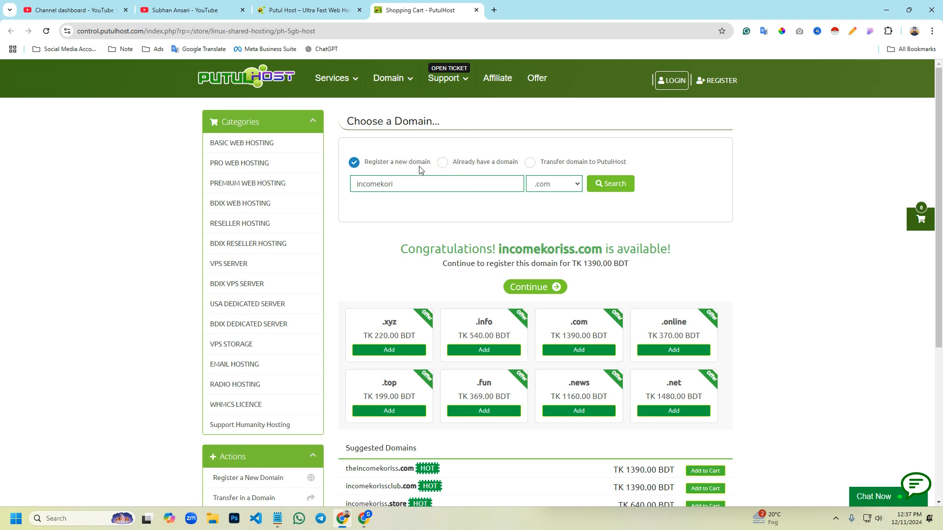
left_click(443, 163)
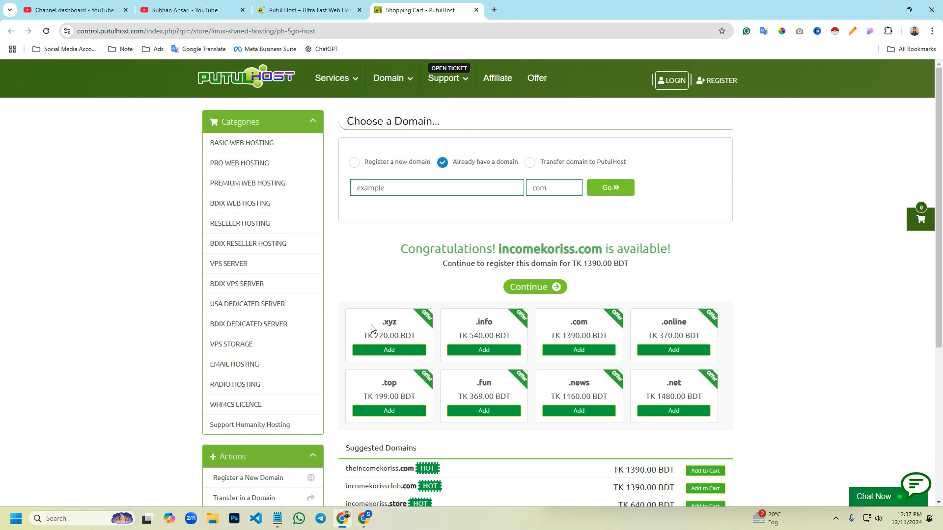
Step: Enter the existing domain name incomekori, correcting the typos
left_click(385, 184)
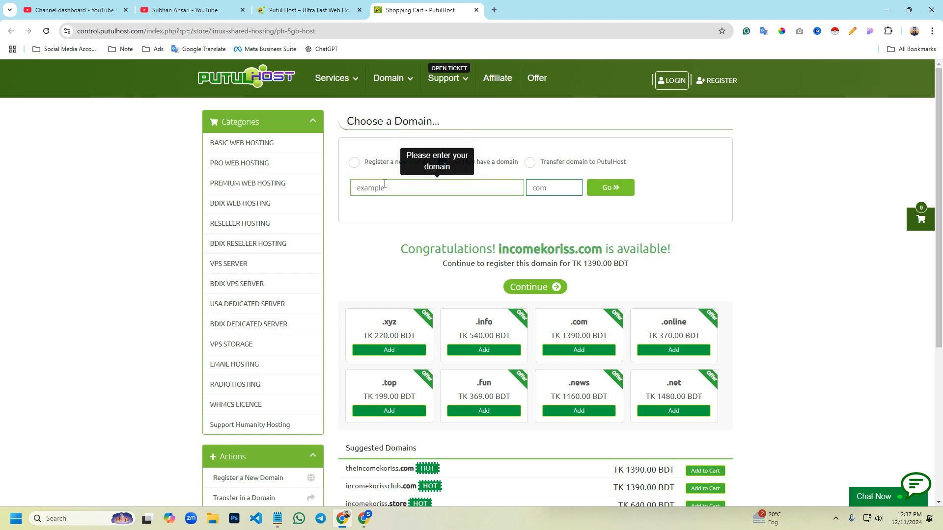
type("imco")
type("mekori")
left_click(624, 188)
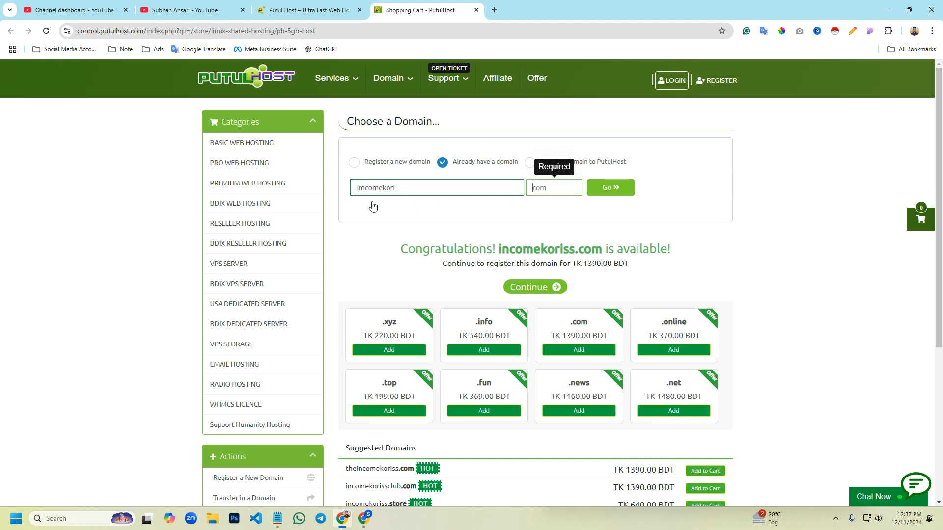
left_click(473, 189)
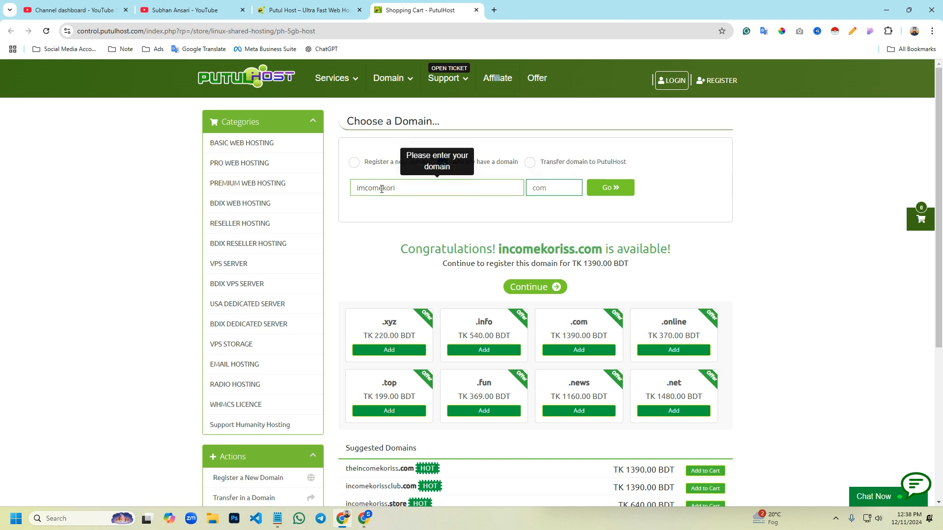
left_click(366, 187)
key("BackSpace")
type("n")
left_click(354, 163)
Step: Submit incomekori.com as the existing domain with TLD com and continue to checkout
left_click_drag(403, 183, 306, 181)
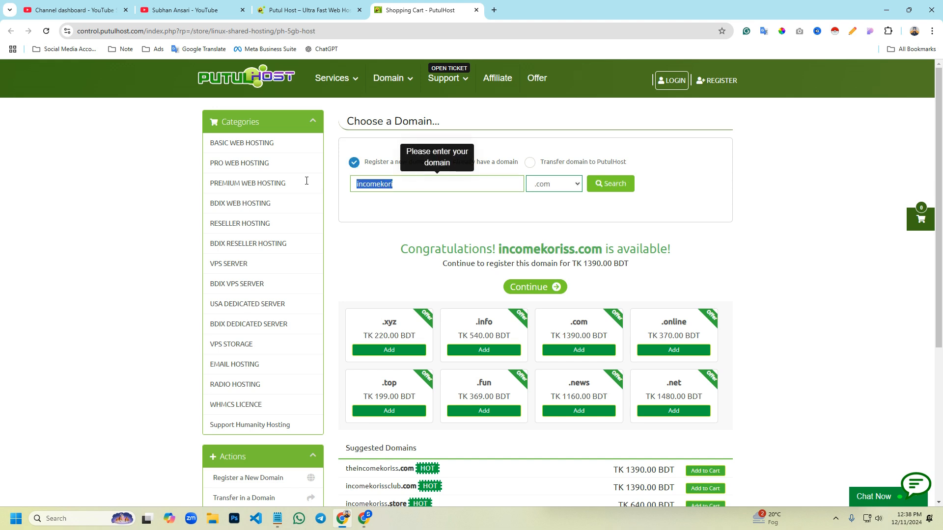
left_click(435, 167)
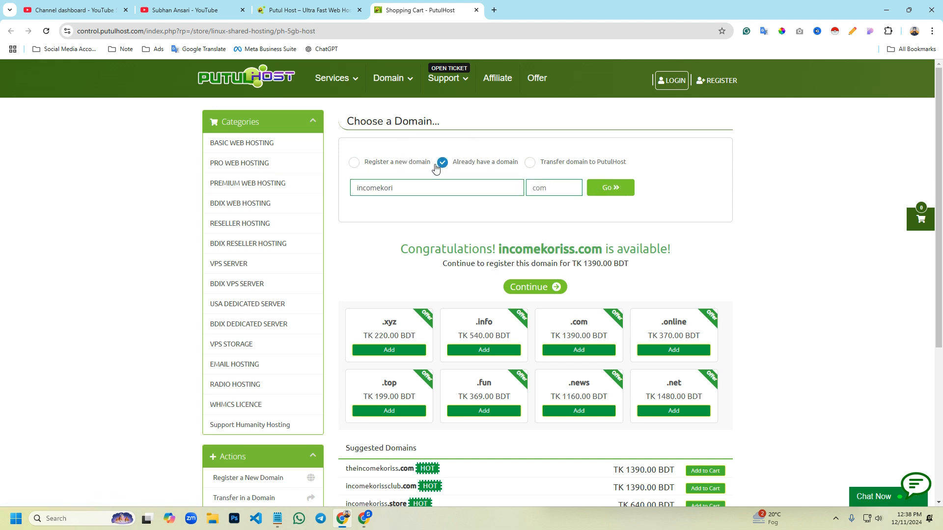
left_click_drag(469, 187, 326, 188)
key("Right")
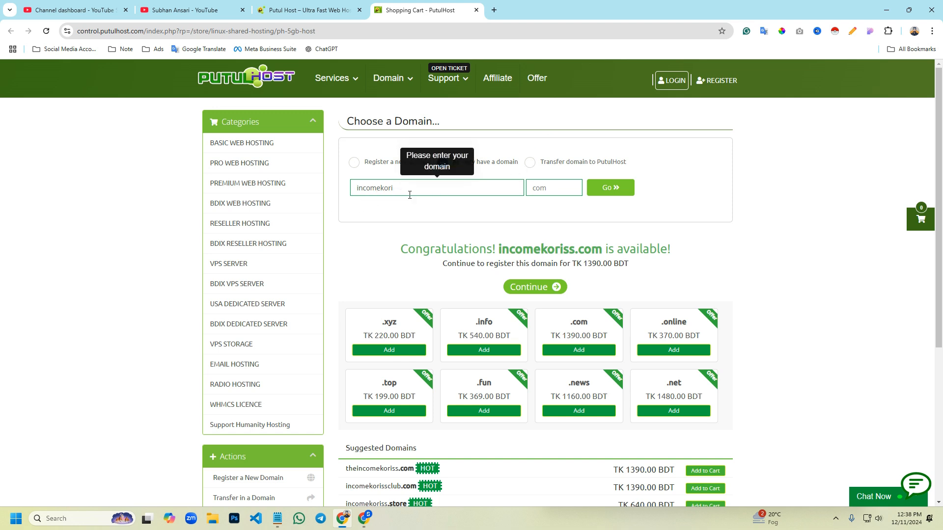
left_click(620, 188)
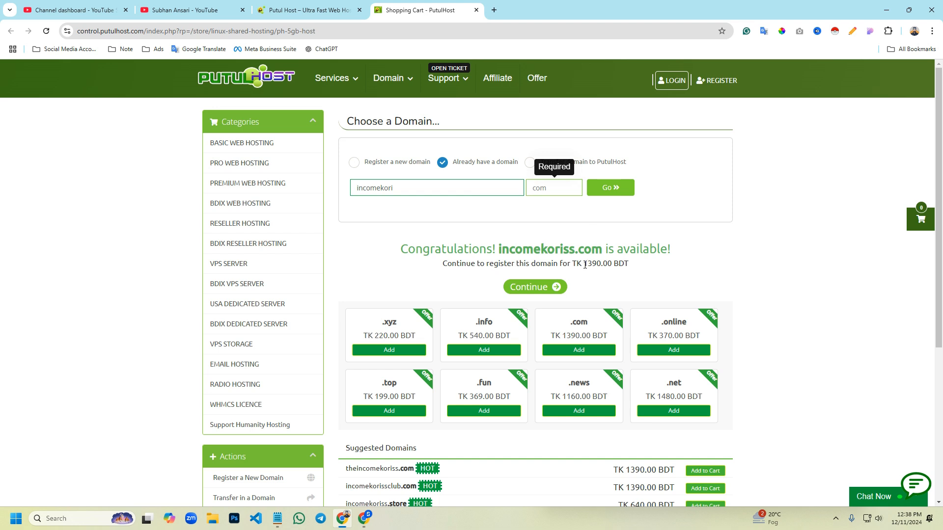
type("com")
left_click(620, 187)
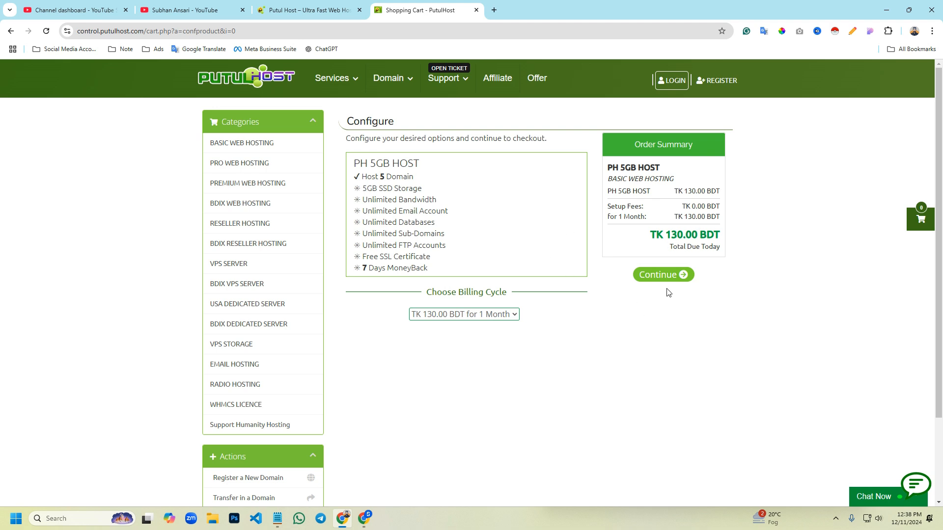
left_click(660, 276)
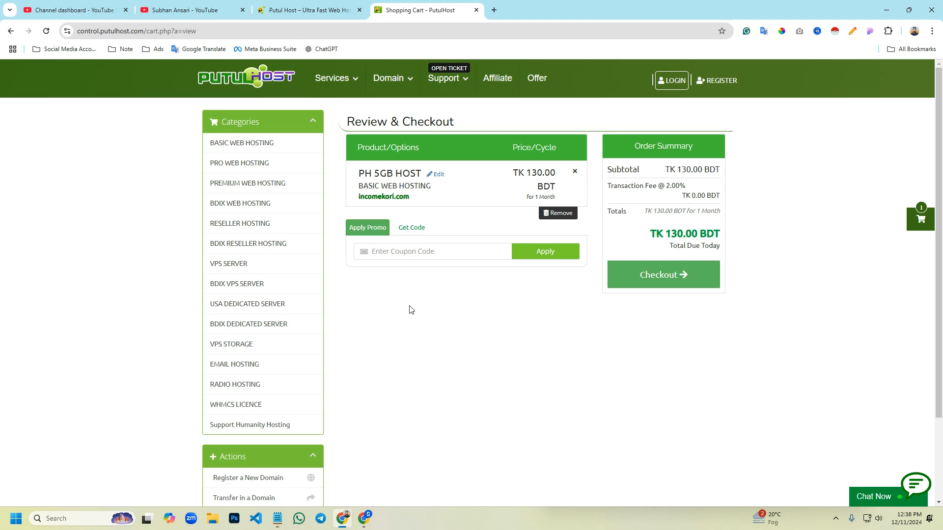
Step: Find and copy the BSC10 coupon code on the offers page
scroll(412, 310, "down", 1)
scroll(442, 309, "up", 1)
left_click(413, 229)
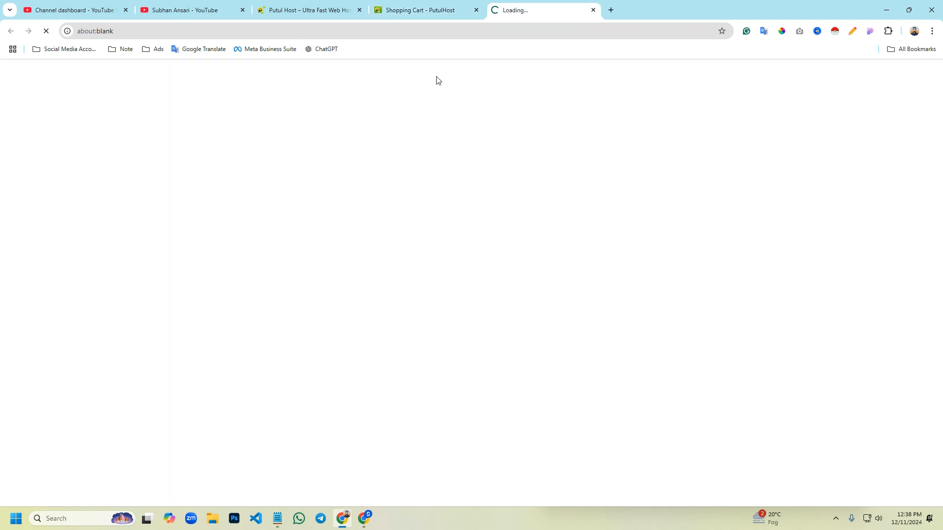
left_click(413, 14)
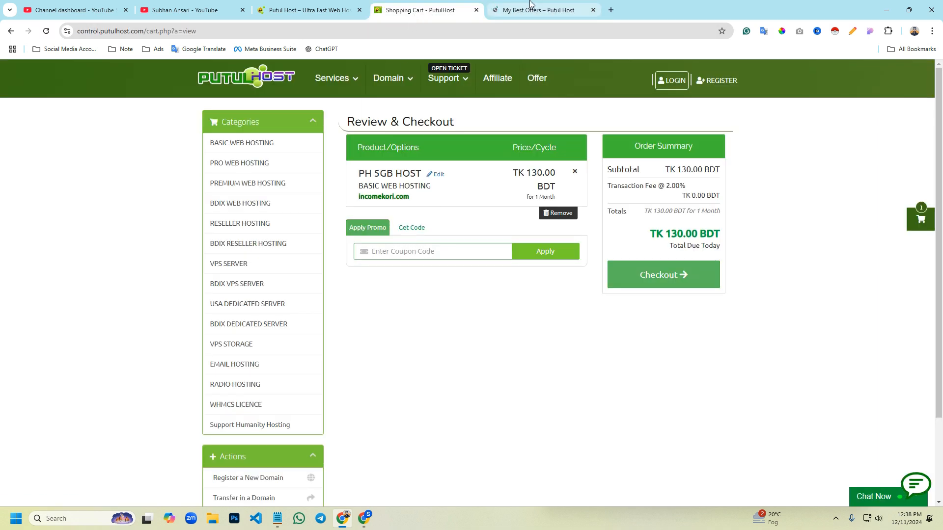
left_click(530, 7)
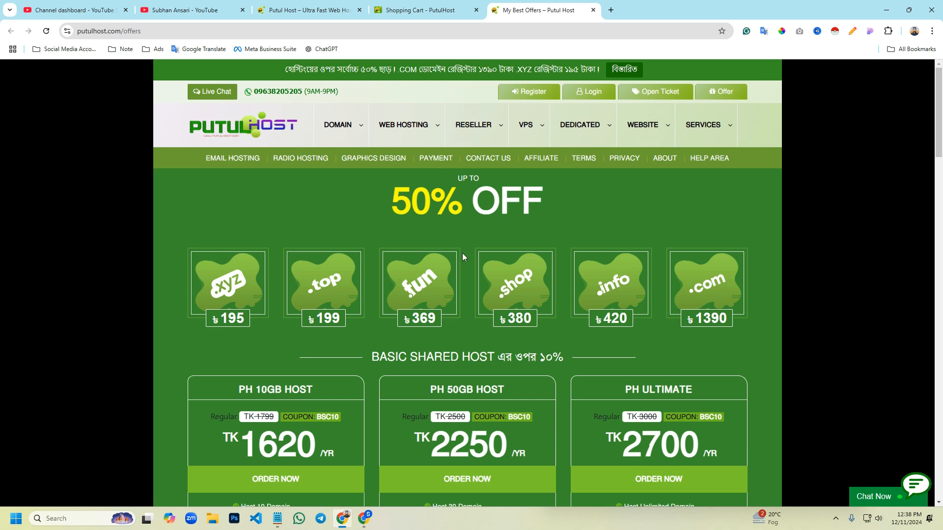
scroll(462, 254, "down", 4)
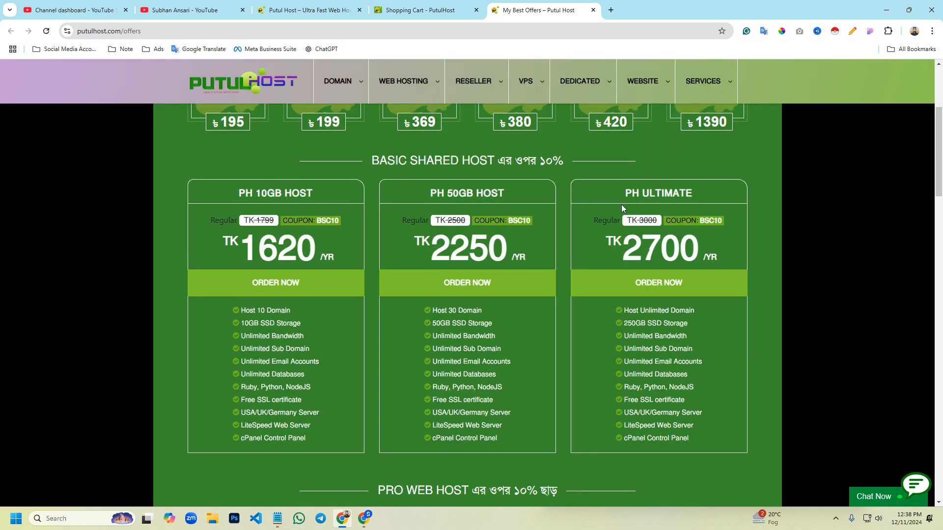
scroll(621, 205, "down", 9)
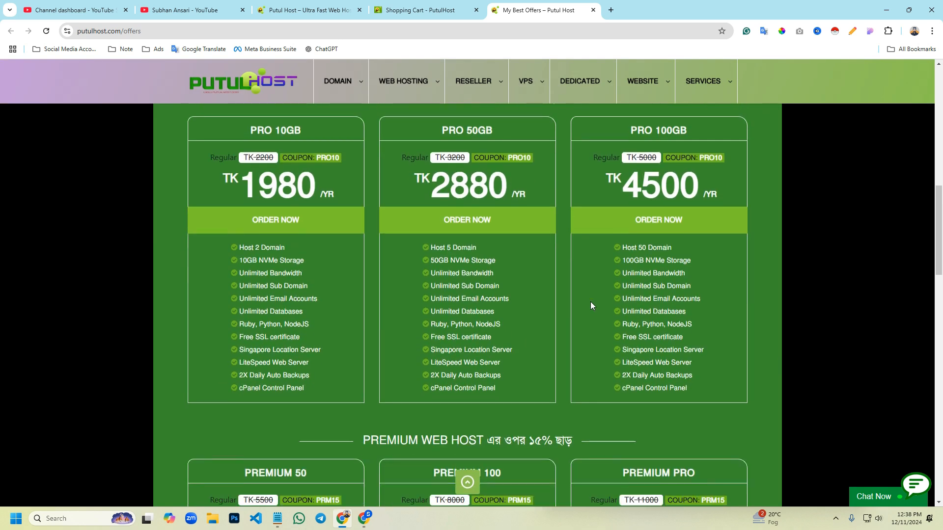
scroll(590, 302, "down", 12)
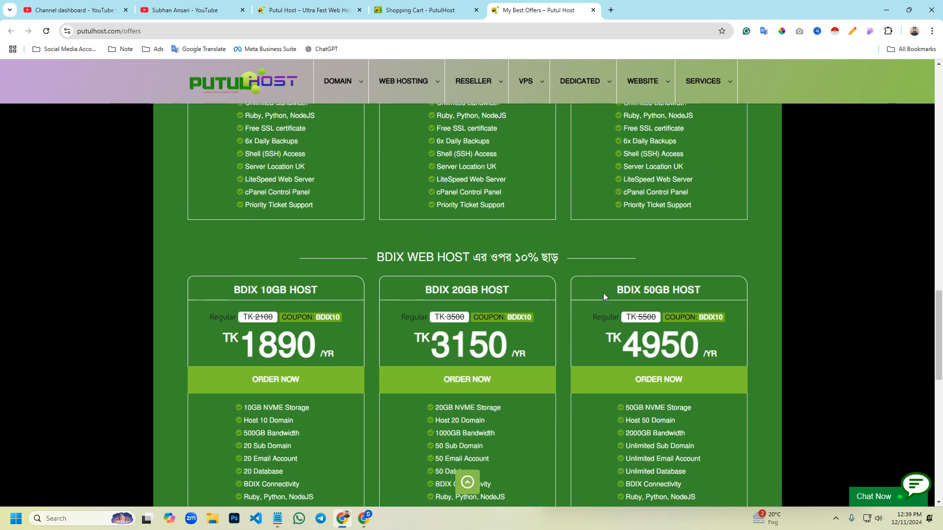
scroll(603, 292, "down", 10)
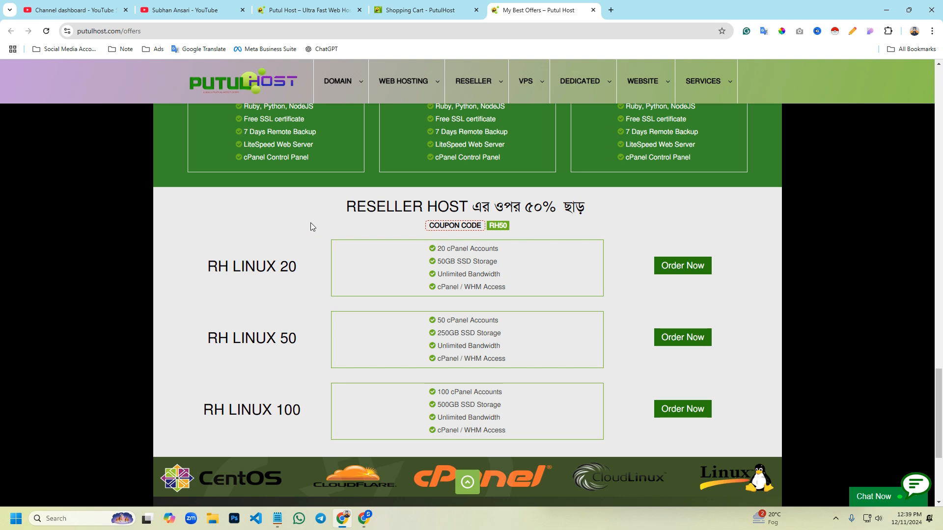
scroll(313, 227, "up", 20)
scroll(597, 232, "up", 7)
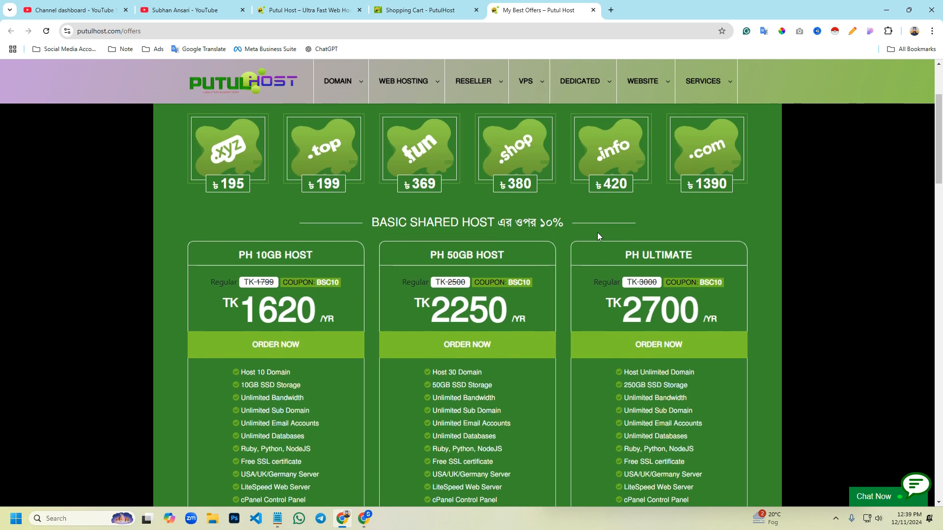
scroll(531, 292, "down", 1)
double_click(331, 282)
key("ctrl+c")
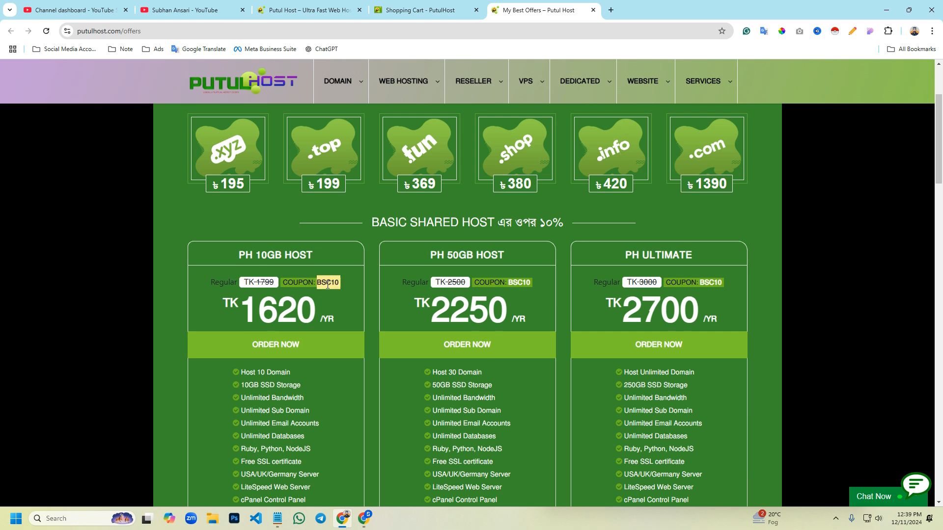
Step: Paste BSC10 into the cart's coupon field and apply it
scroll(496, 286, "up", 3)
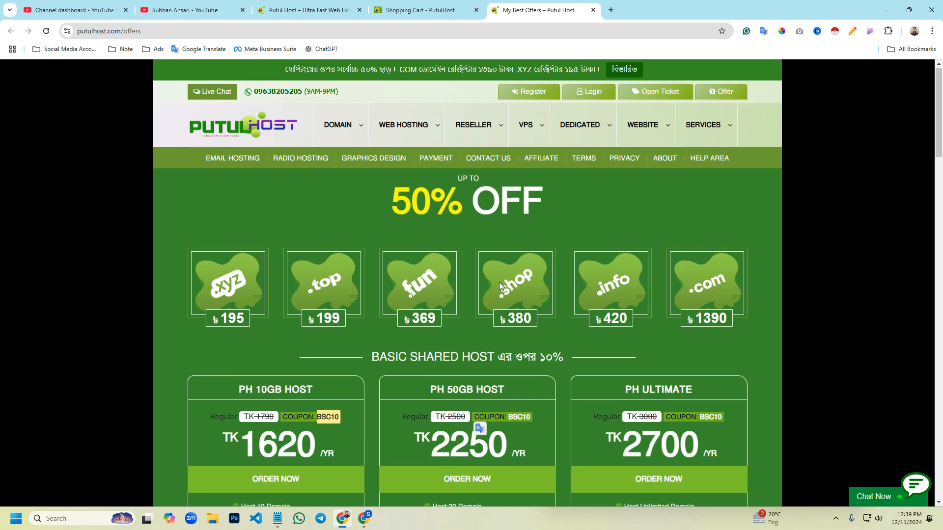
left_click(437, 10)
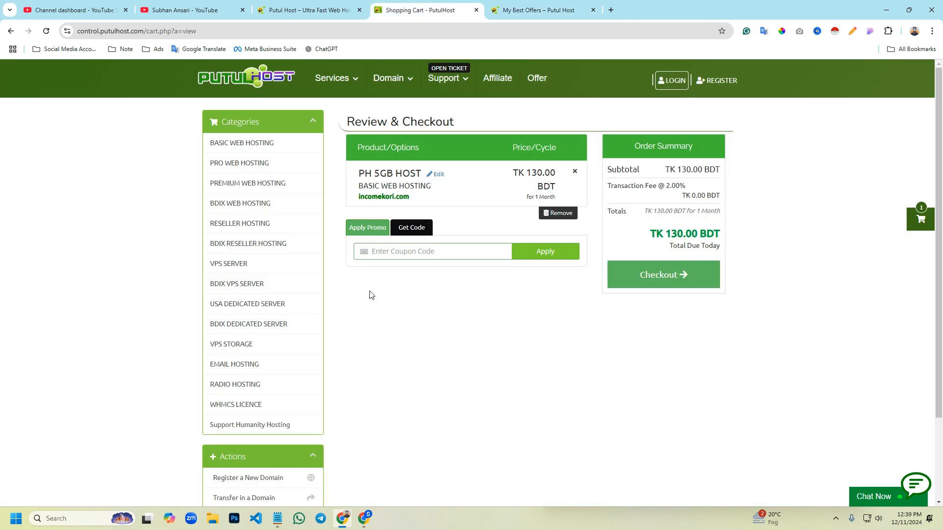
left_click(393, 252)
key("ctrl+v")
key("Return")
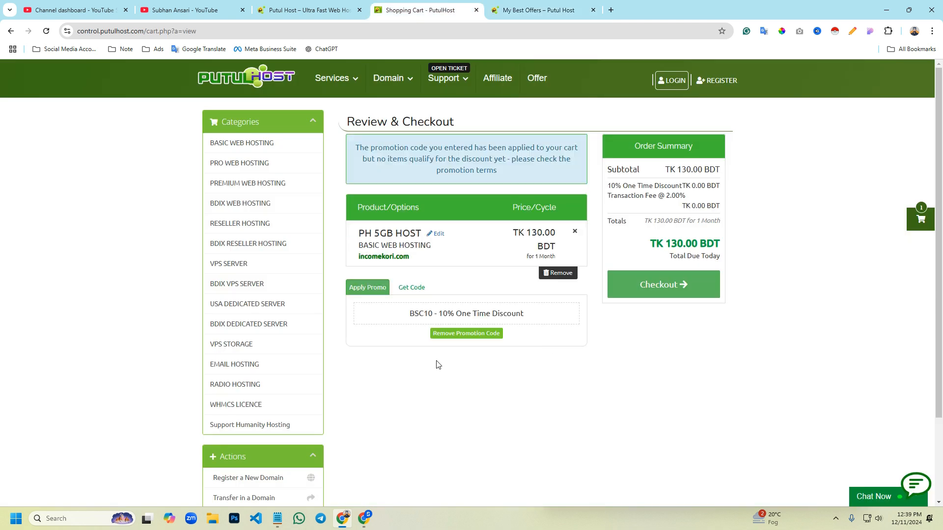
Step: Proceed to checkout, accept the suggested email, answer the captcha with 1 and submit
left_click(659, 293)
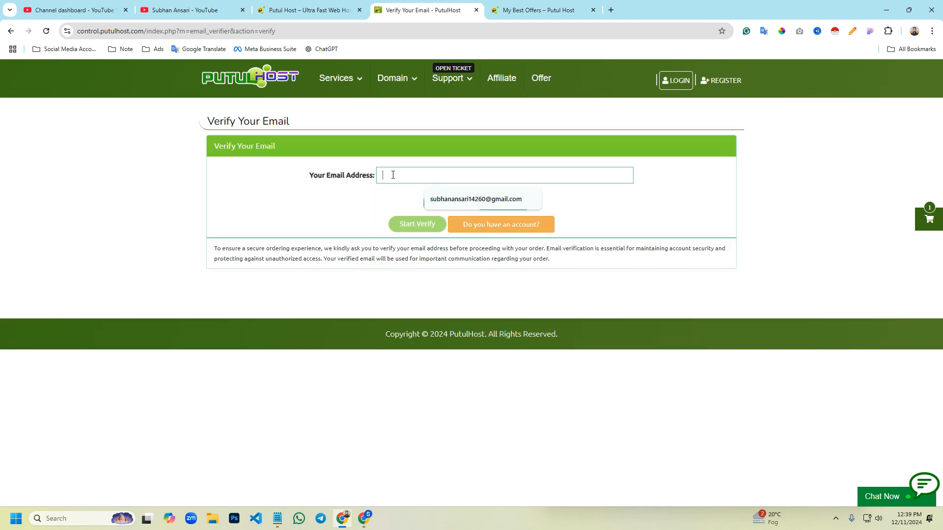
left_click(488, 203)
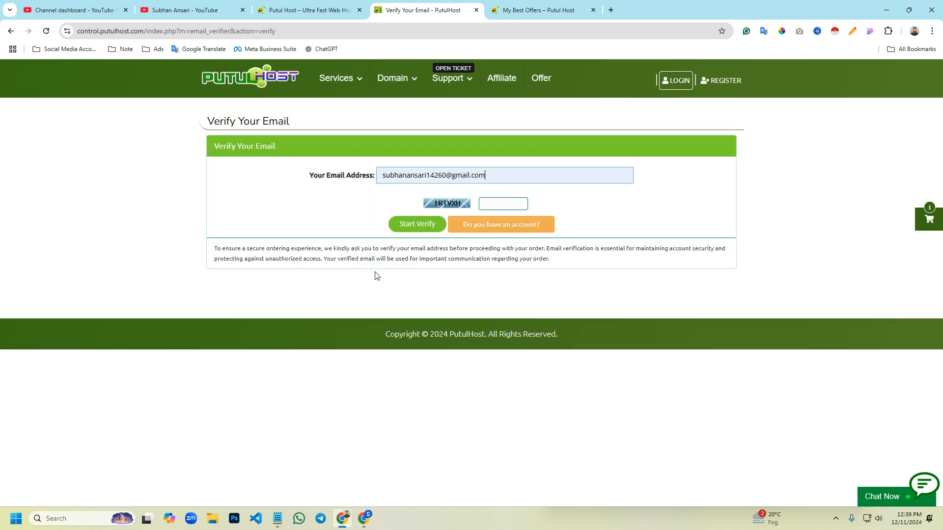
left_click(504, 204)
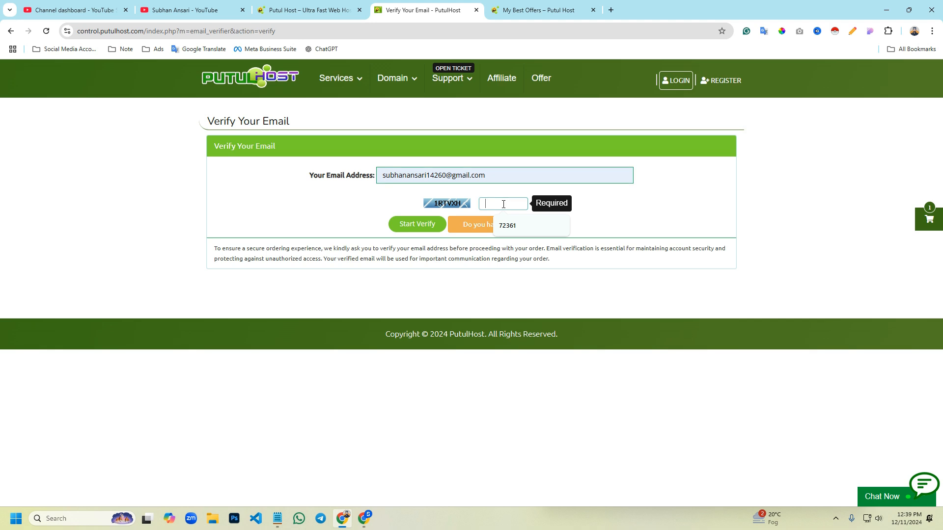
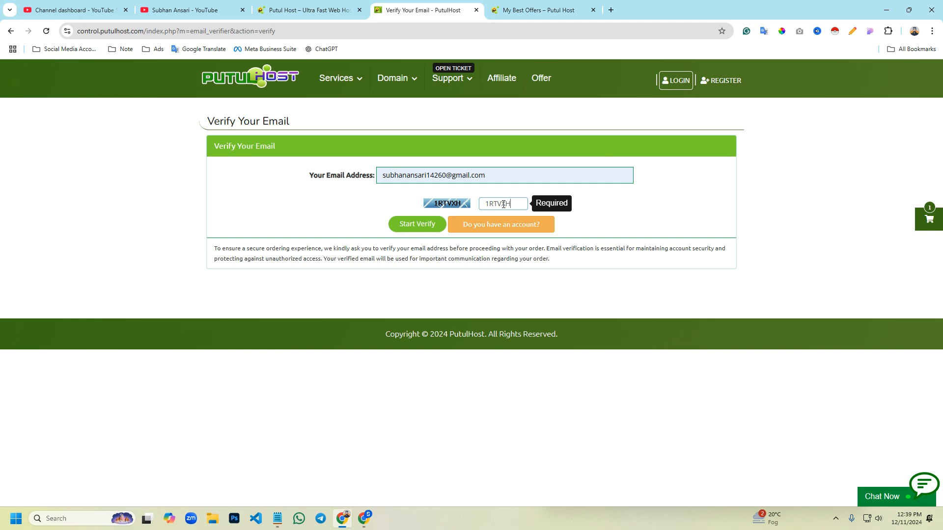
left_click(416, 230)
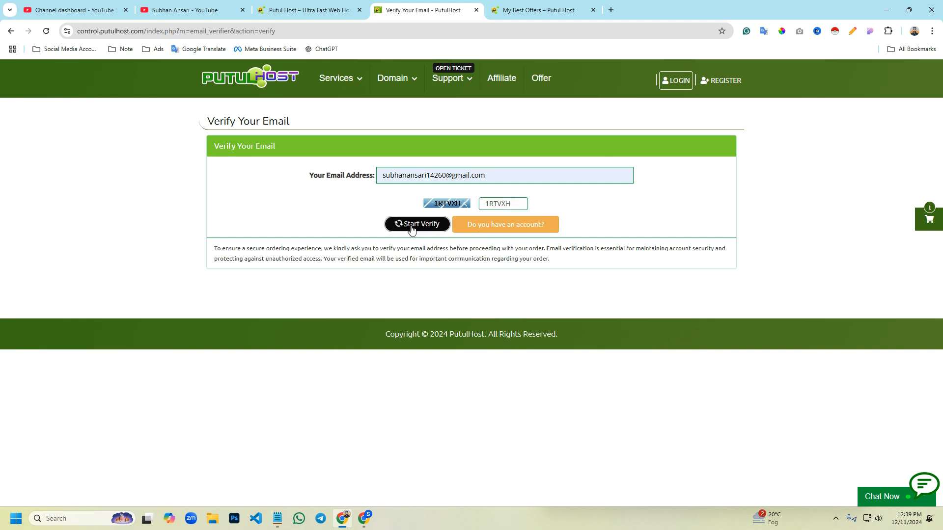
Step: Copy the verification code from the Gmail message, paste it and validate
left_click(611, 9)
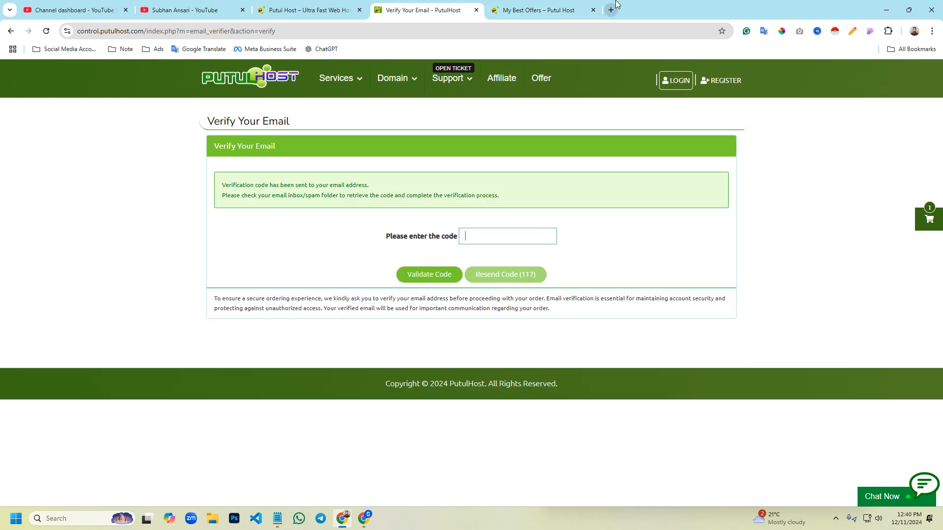
left_click(827, 75)
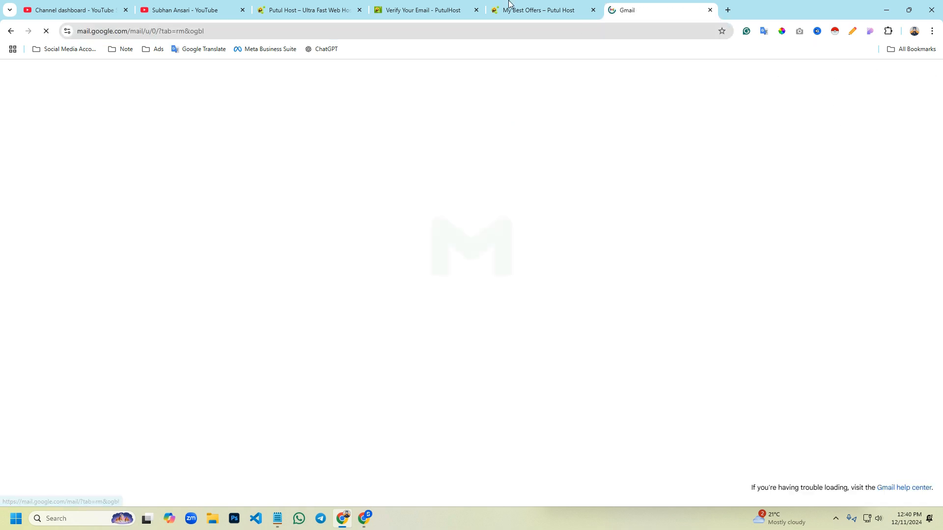
left_click(592, 10)
double_click(530, 241)
key("ctrl+c")
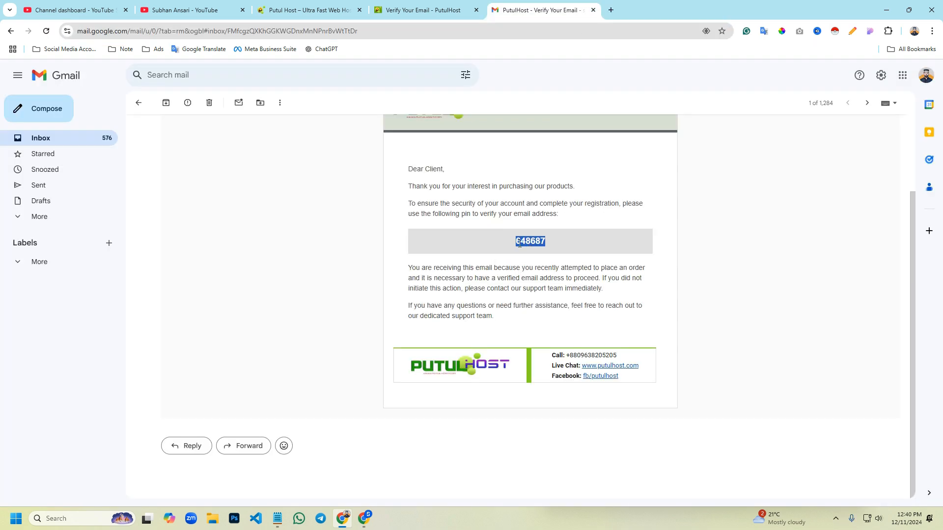
left_click(406, 5)
key("ctrl+v")
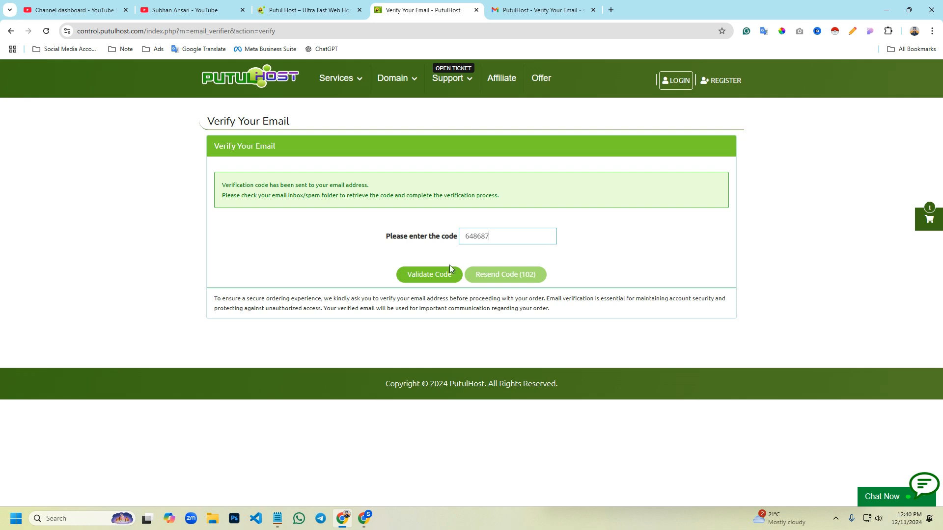
left_click(428, 274)
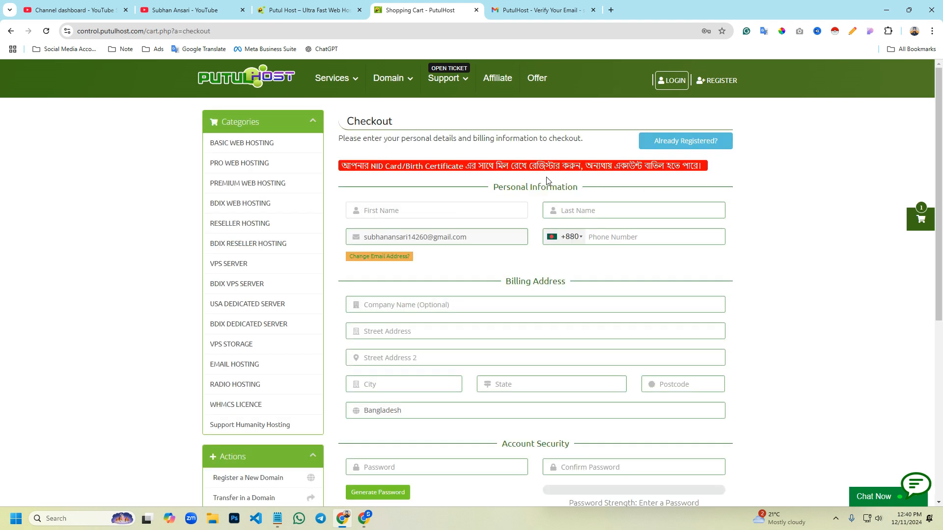
Step: Autofill the personal details, enter the phone number and set the billing state to Panchagarh
left_click(401, 208)
left_click(442, 238)
left_click(626, 243)
type("01")
type("30")
key("BackSpace")
key("BackSpace")
key("BackSpace")
key("BackSpace")
type("1426")
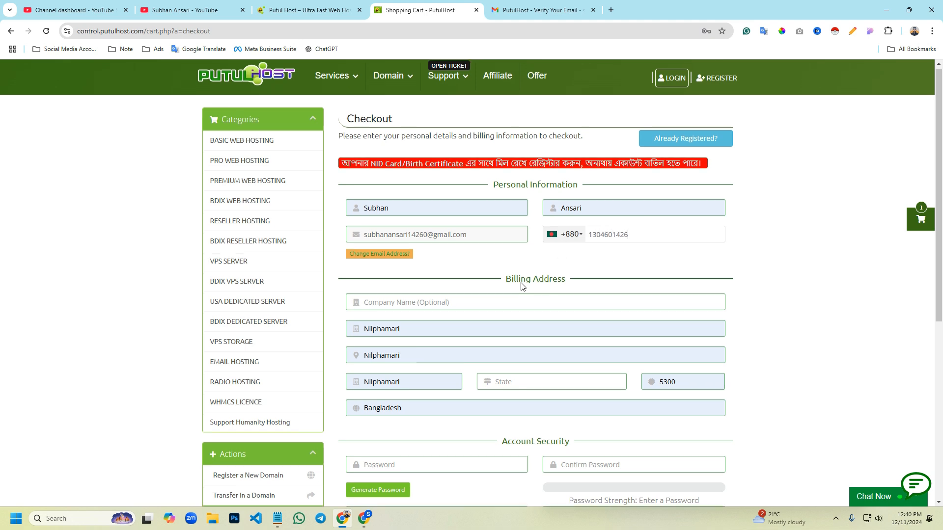
scroll(546, 275, "down", 3)
left_click(513, 253)
type("Panchagarh")
Step: Set the account password and choose the school name security question with an answer
scroll(528, 307, "down", 1)
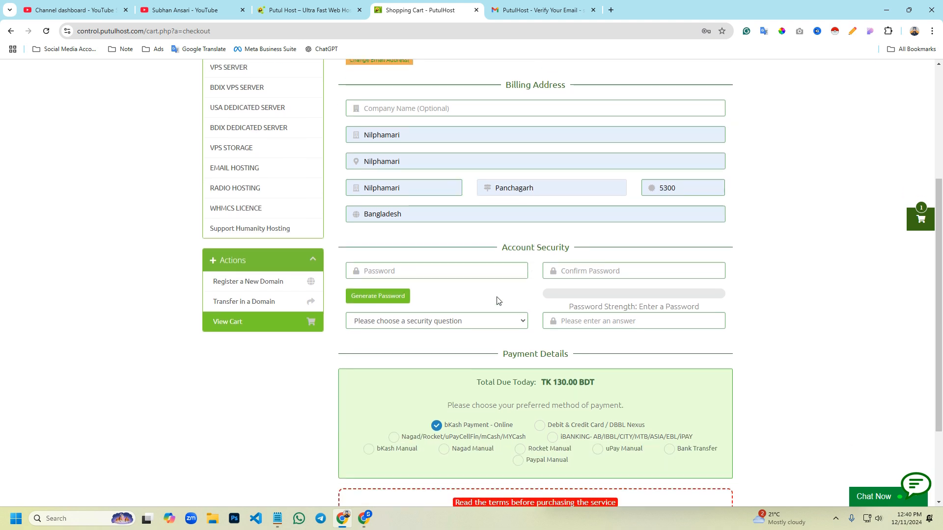
left_click(446, 273)
left_click(454, 295)
left_click(583, 275)
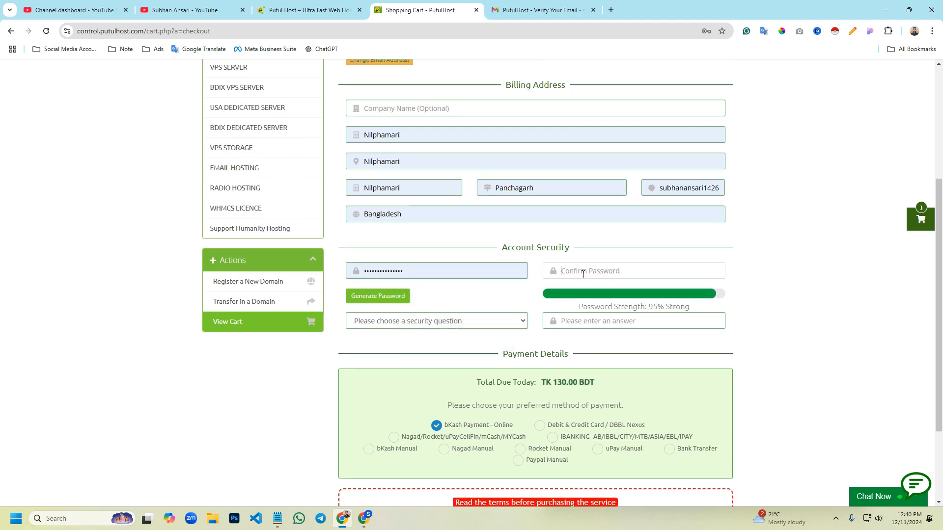
left_click_drag(457, 273, 316, 255)
key("BackSpace")
type("•••••")
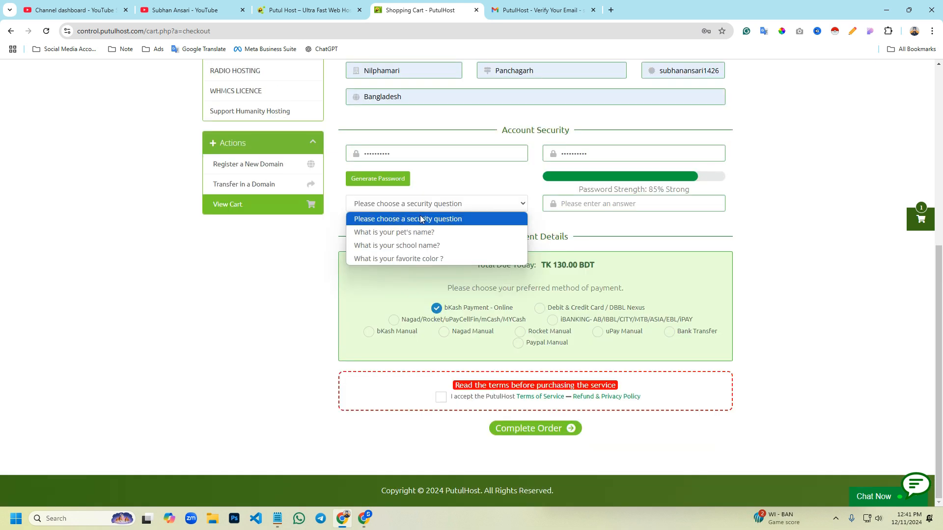
left_click(425, 246)
left_click(598, 204)
type("••••••")
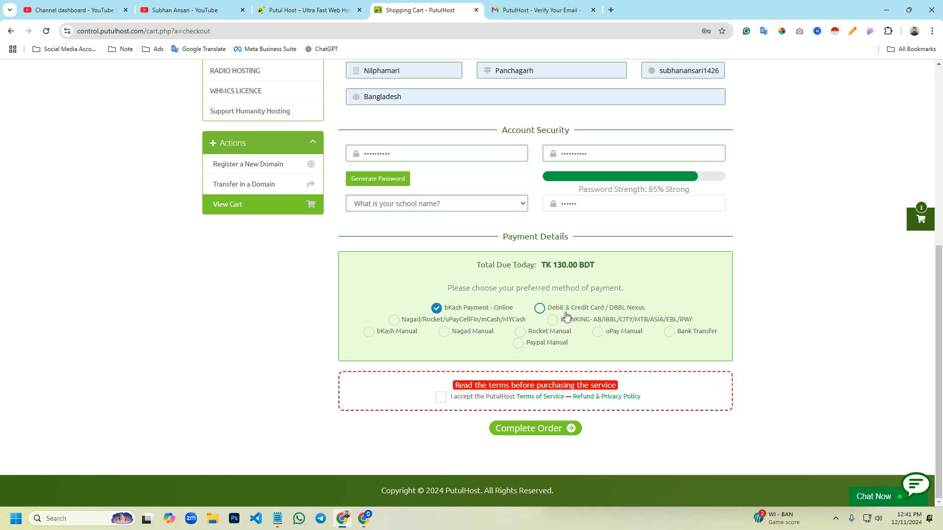
Step: Select Nagad Manual payment, accept the terms and complete the order
left_click(445, 334)
left_click(440, 397)
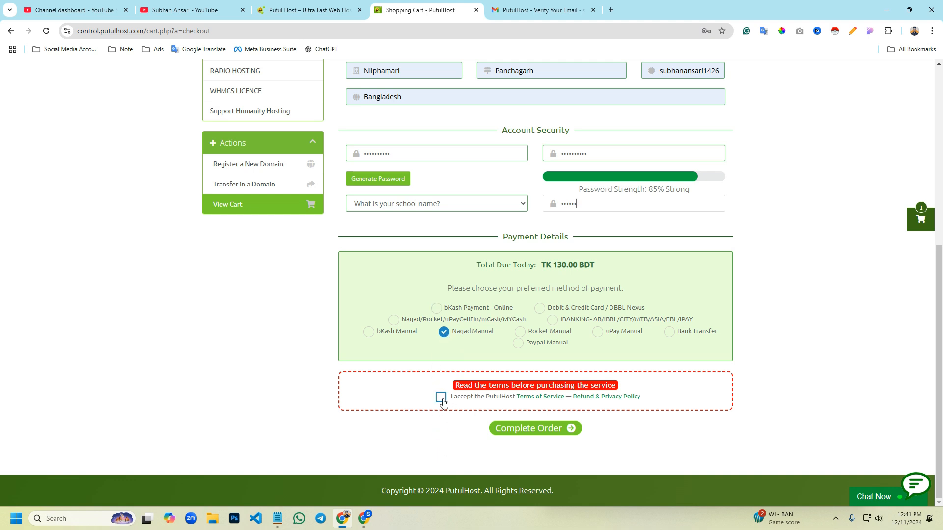
left_click(548, 436)
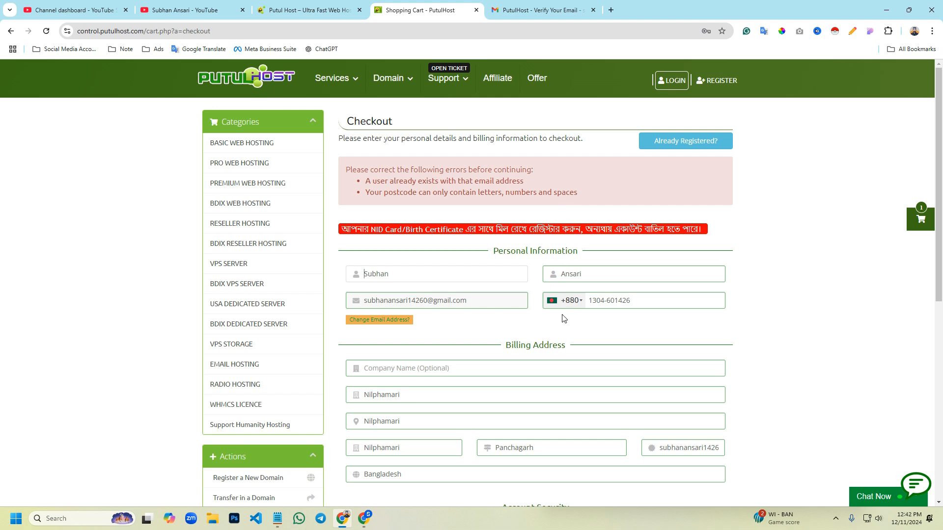
Step: Switch to Already Registered and log in with the customer's email and password
scroll(562, 319, "down", 3)
scroll(573, 331, "up", 4)
left_click(673, 149)
left_click(434, 256)
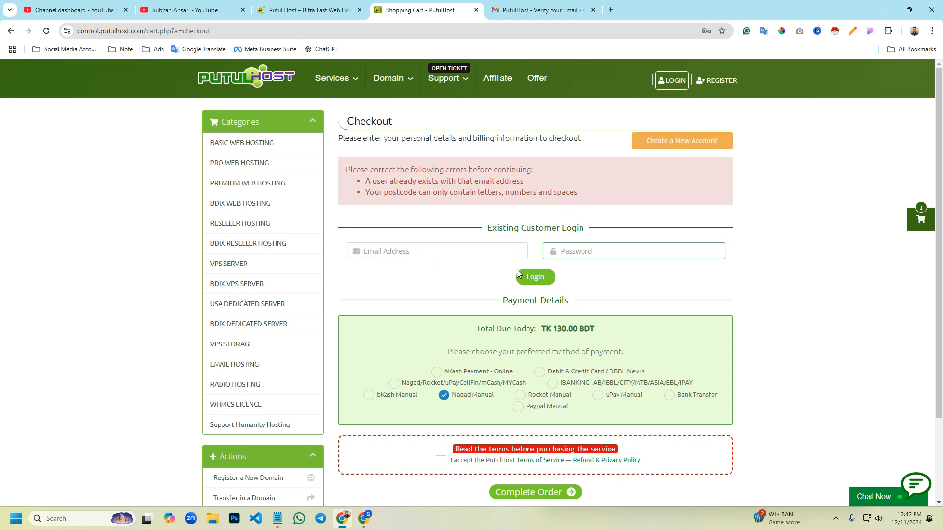
scroll(603, 273, "down", 1)
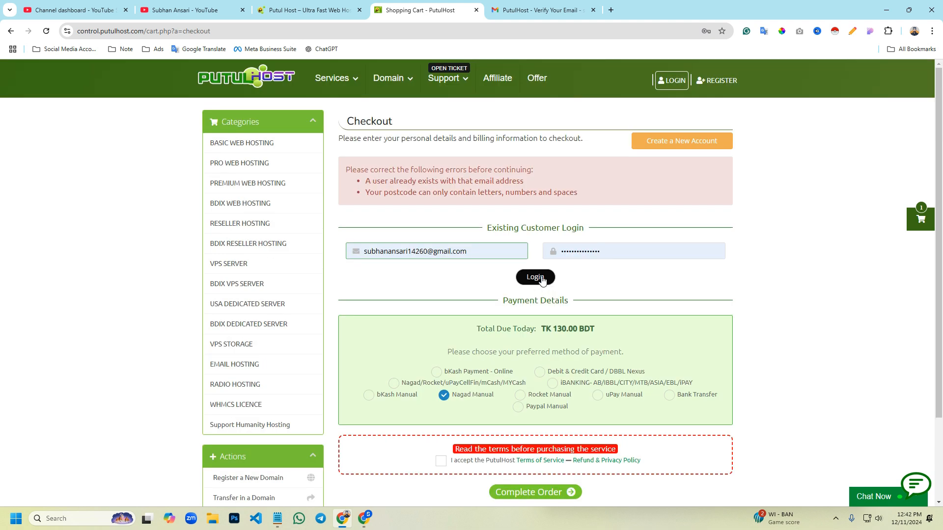
left_click(541, 278)
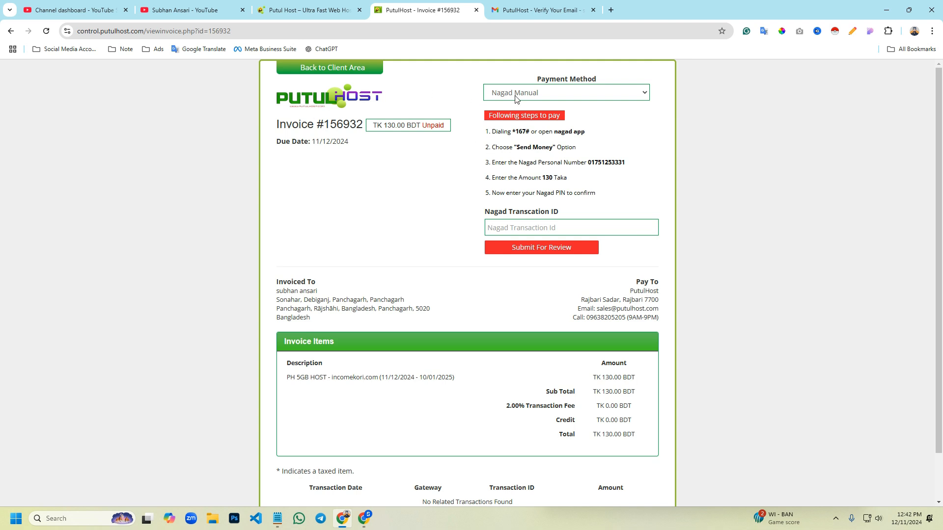
Step: Change the invoice payment method to Nagad/Rocket/uPayCellFin/mCash/MYCash and pay now
left_click(567, 98)
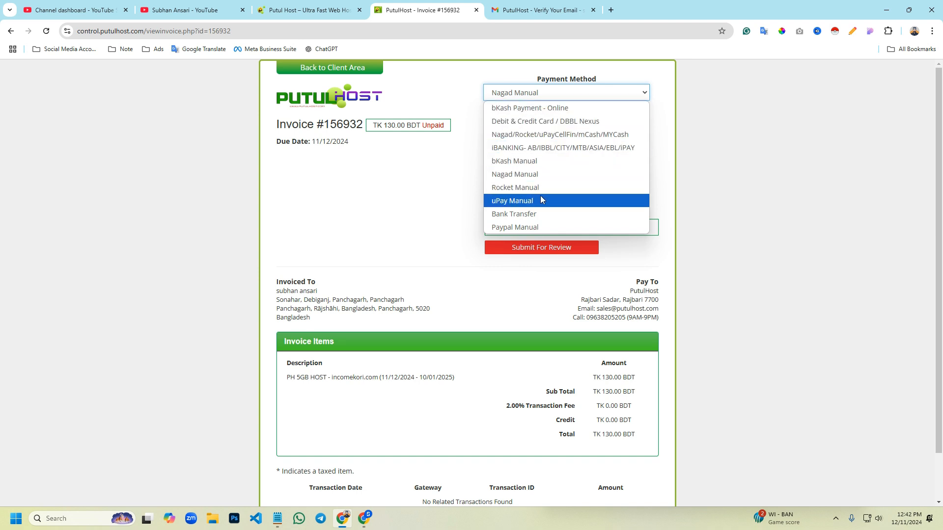
left_click(529, 139)
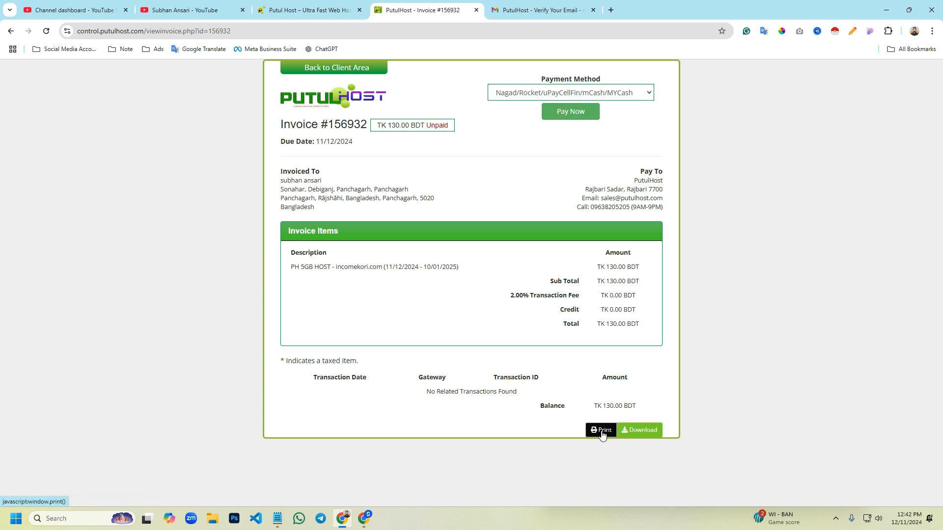
left_click(563, 117)
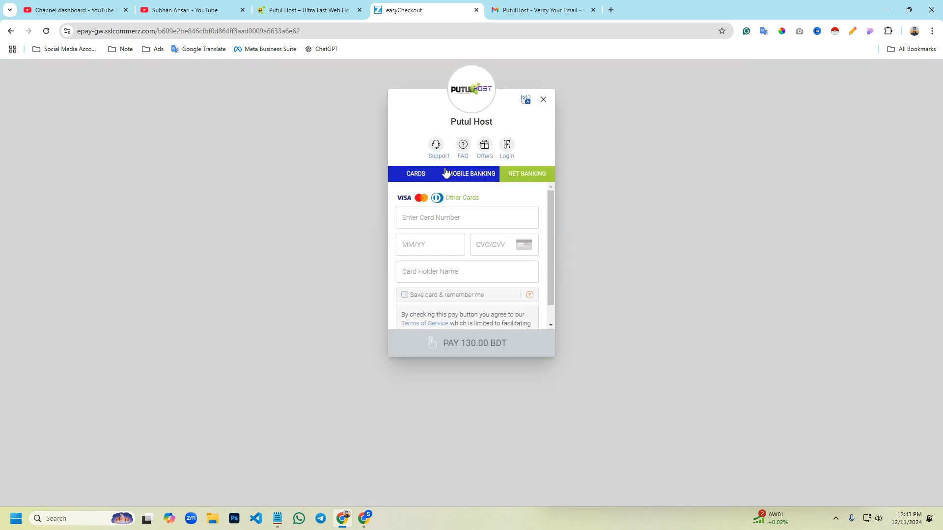
Step: Choose Nagad under Mobile Banking, confirm the account number and enter the one-time code
left_click(477, 182)
left_click(523, 234)
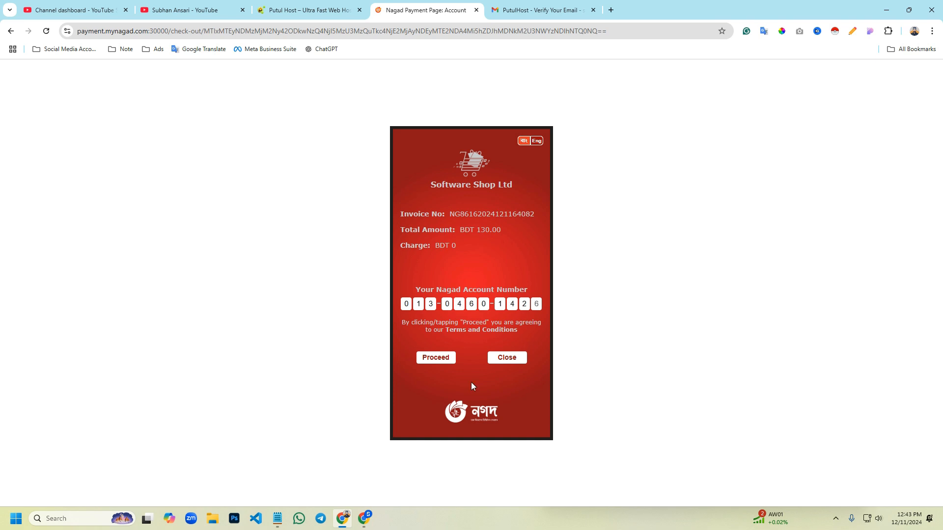
left_click(445, 364)
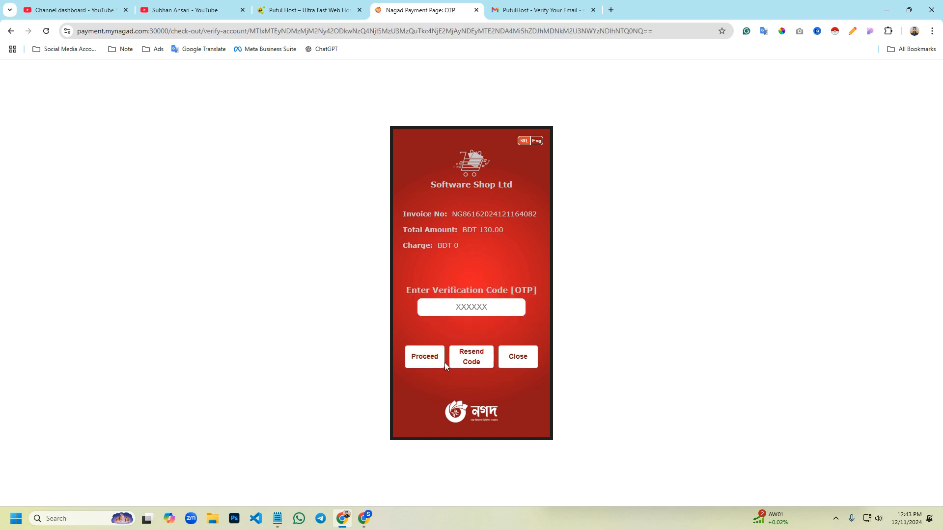
left_click(476, 307)
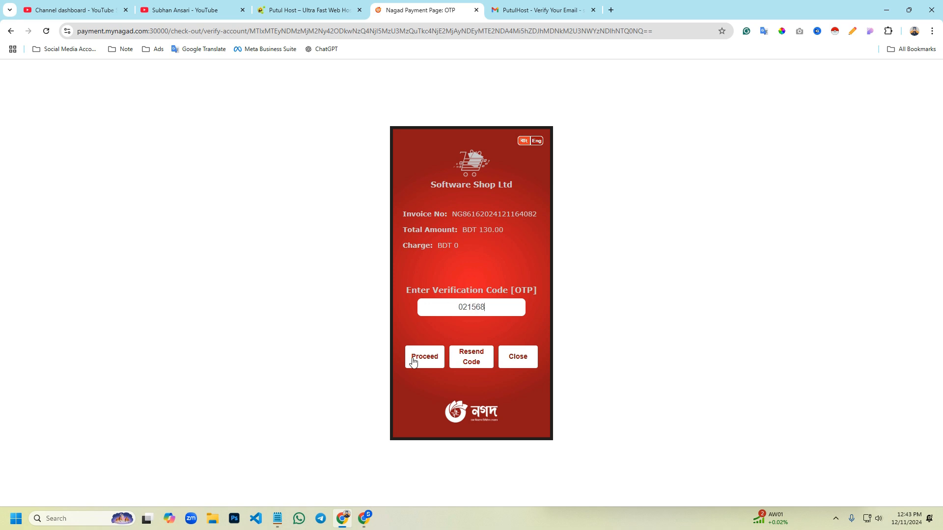
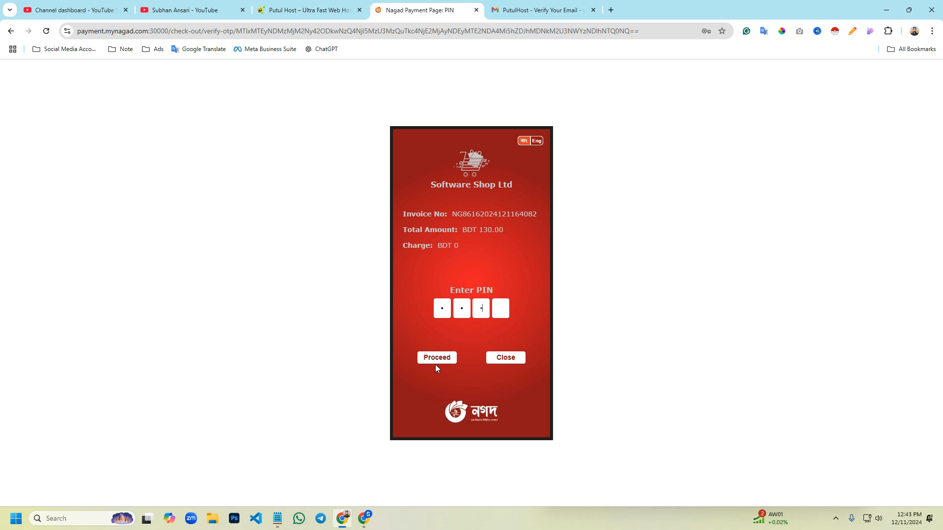
Step: Confirm the BDT 130.00 Nagad payment, then check the Gmail inbox for the receipt
left_click(436, 364)
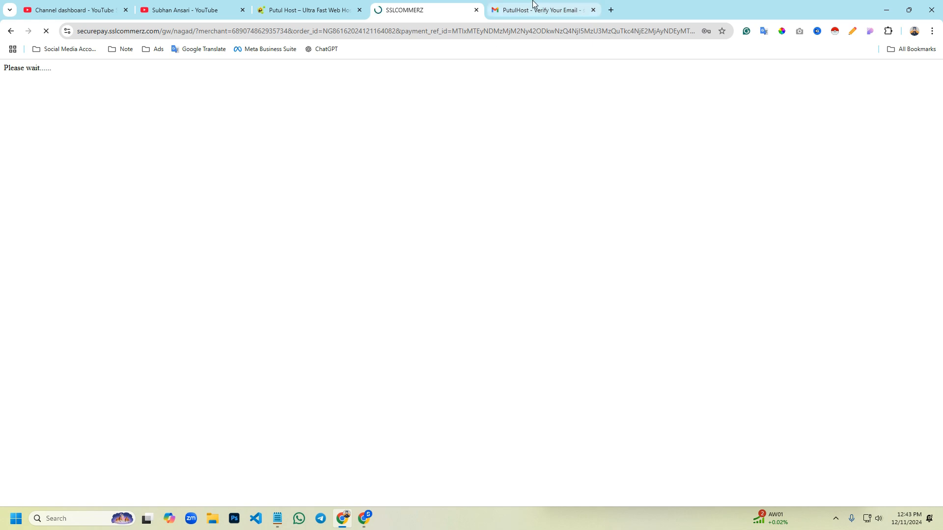
left_click(534, 4)
left_click(139, 102)
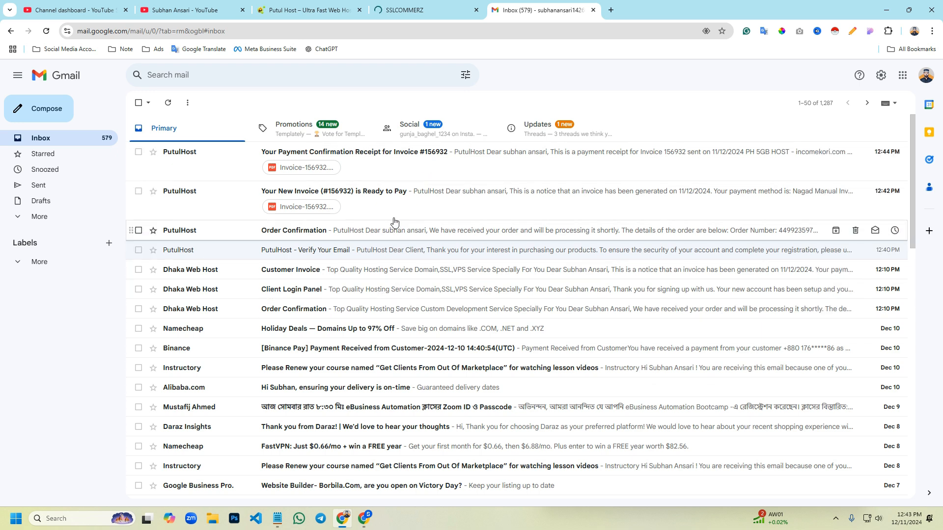
left_click(417, 9)
mouse_move(377, 95)
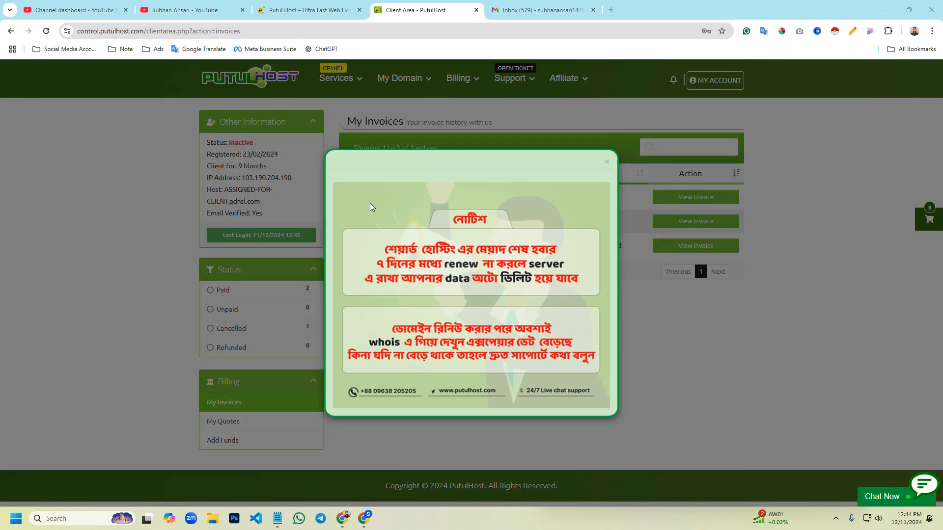
left_click(606, 166)
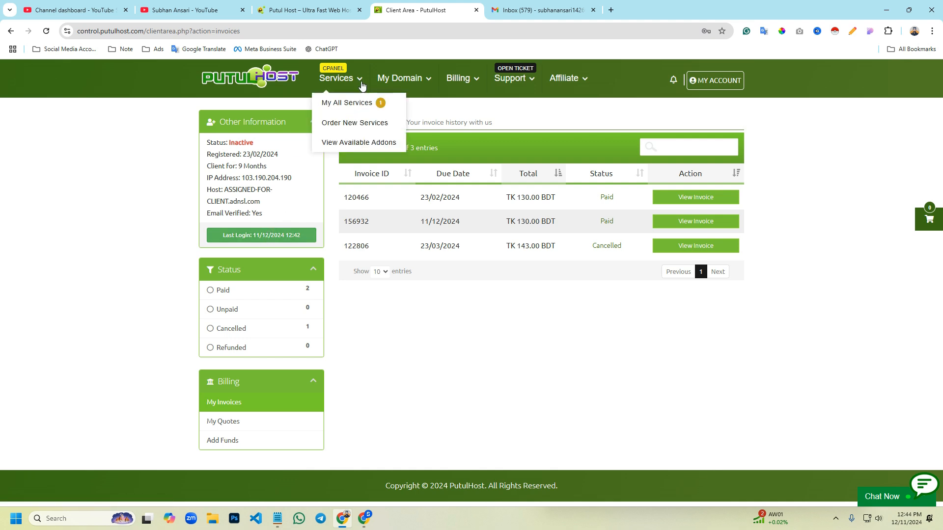
Step: From My All Services, open Manage for the PH 5GB HOST incomekori.com plan
mouse_move(349, 81)
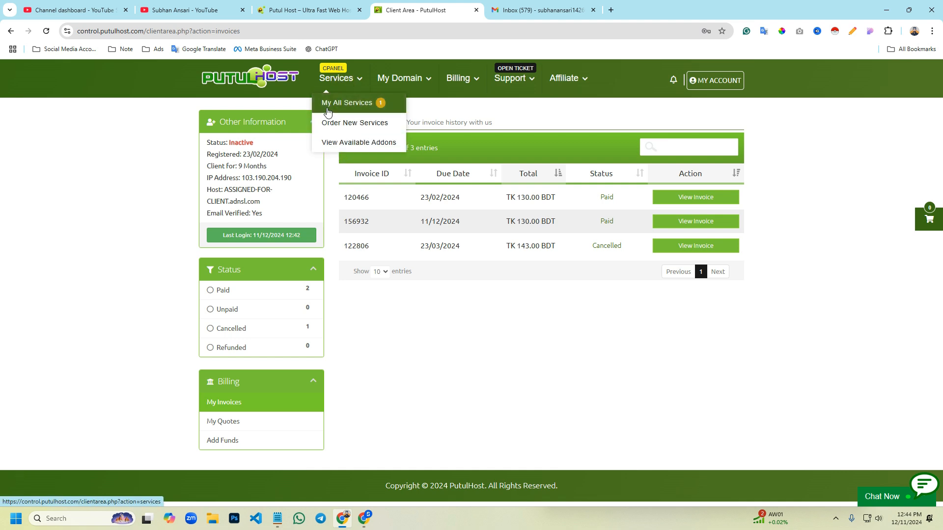
left_click(357, 104)
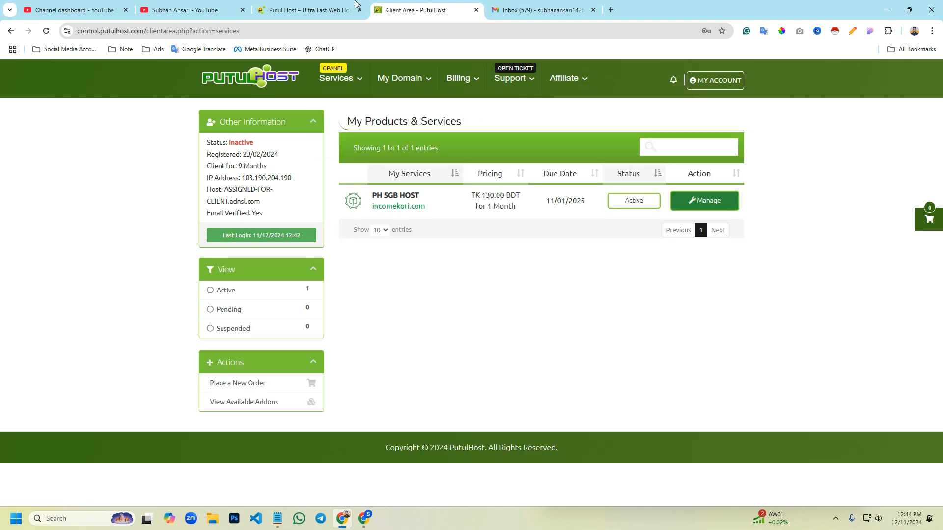
left_click(301, 10)
left_click(213, 91)
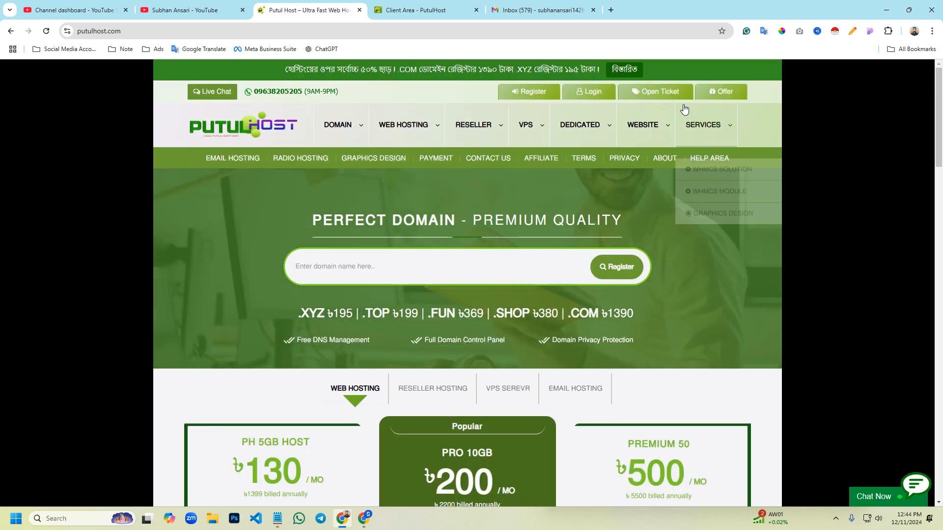
left_click(589, 94)
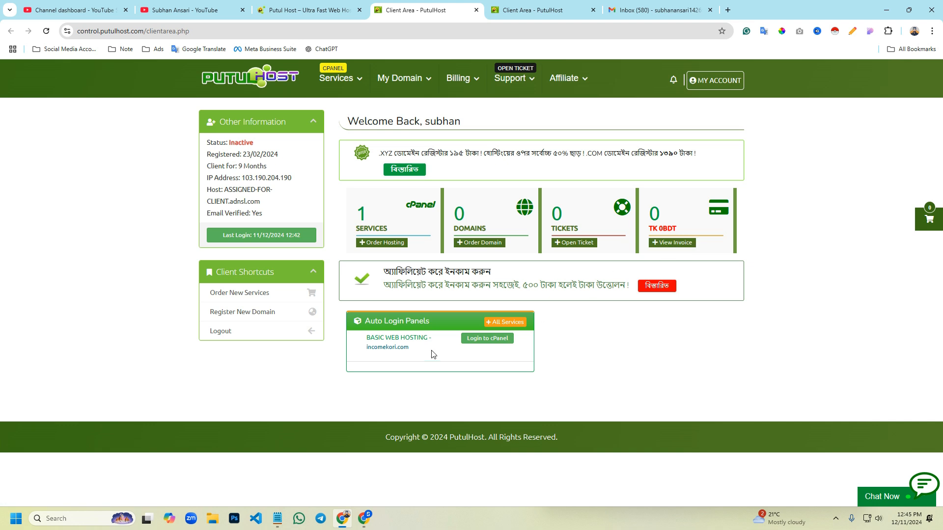
left_click(476, 10)
left_click(461, 9)
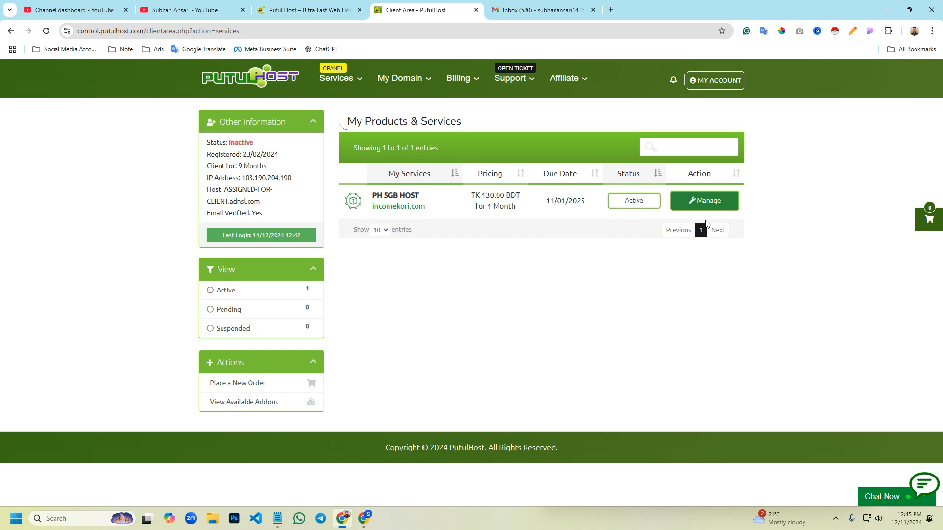
left_click(695, 205)
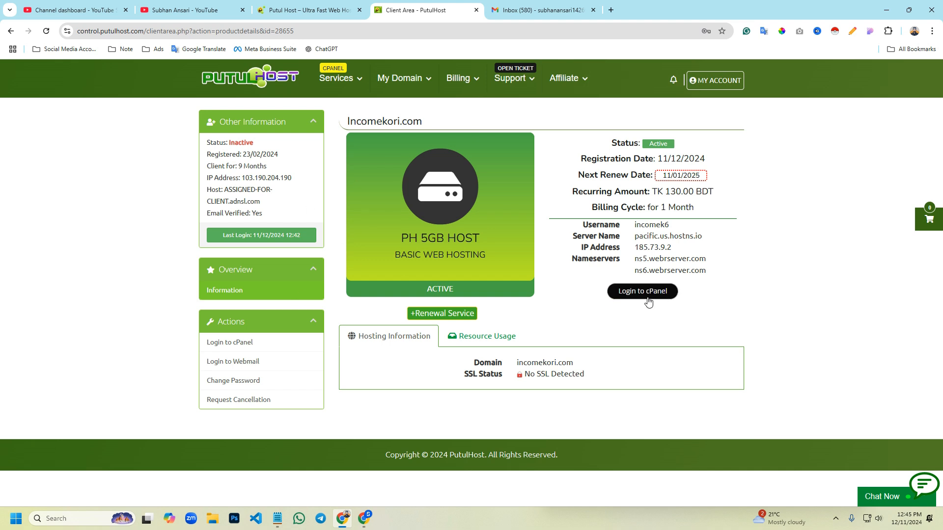
Step: Log in to cPanel for incomekori.com, skip the starting-point prompt, then go to Gmail
left_click(644, 294)
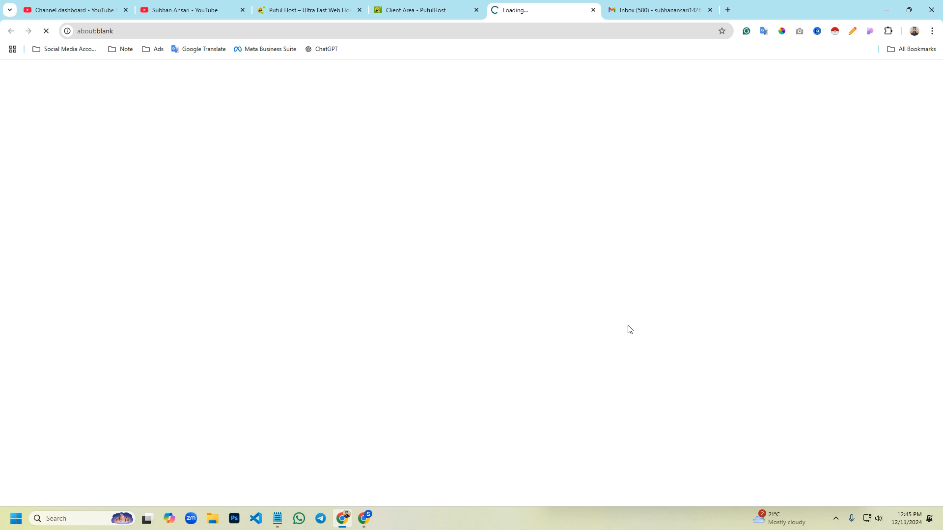
left_click(429, 8)
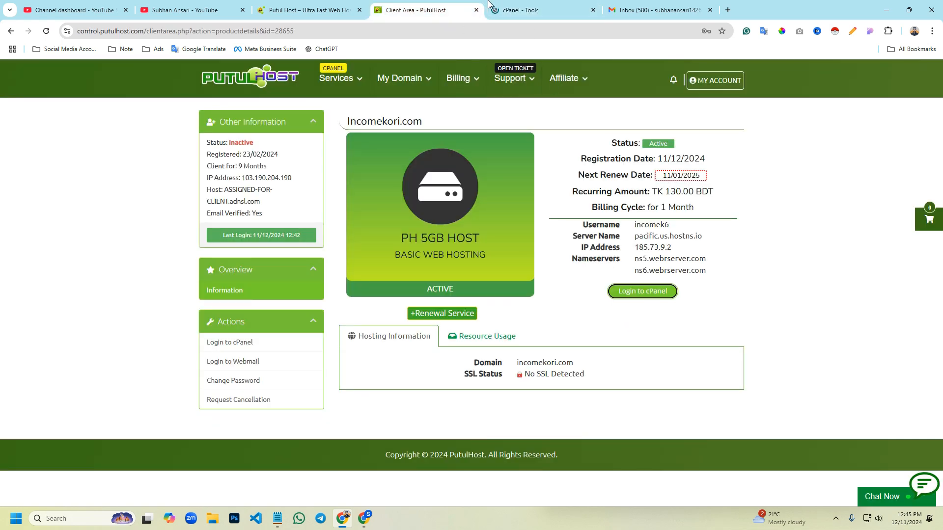
left_click(538, 11)
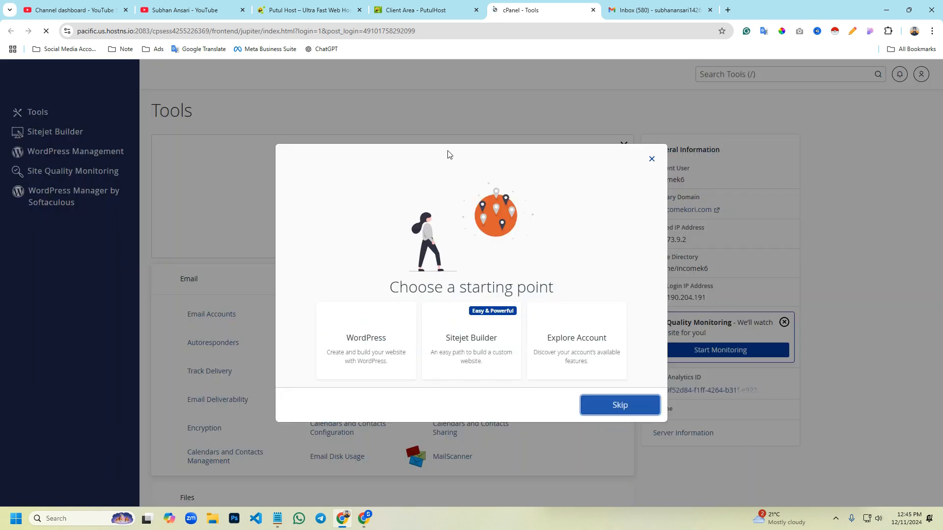
left_click(619, 405)
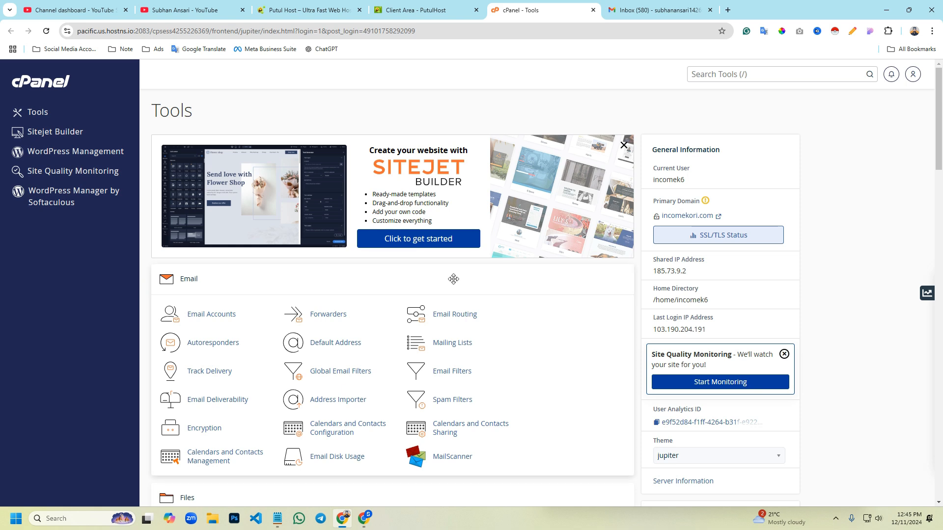
left_click(429, 17)
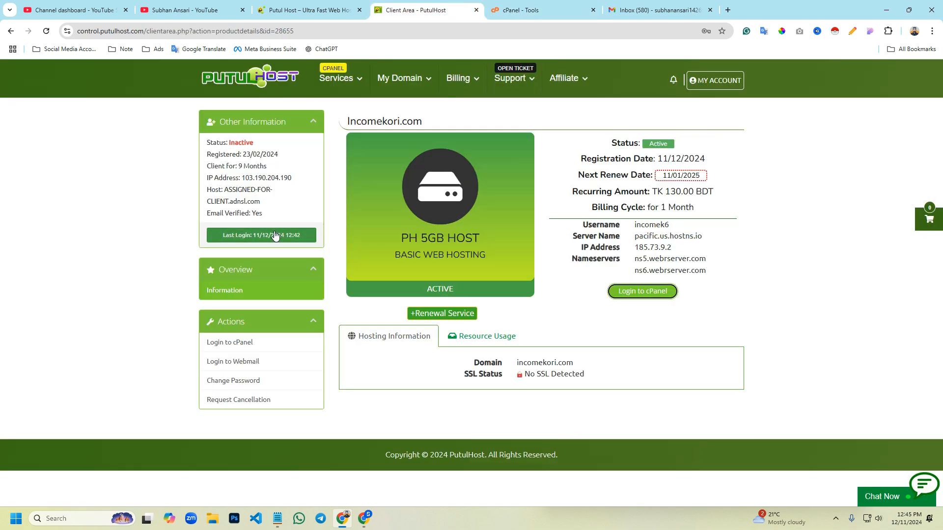
left_click(543, 6)
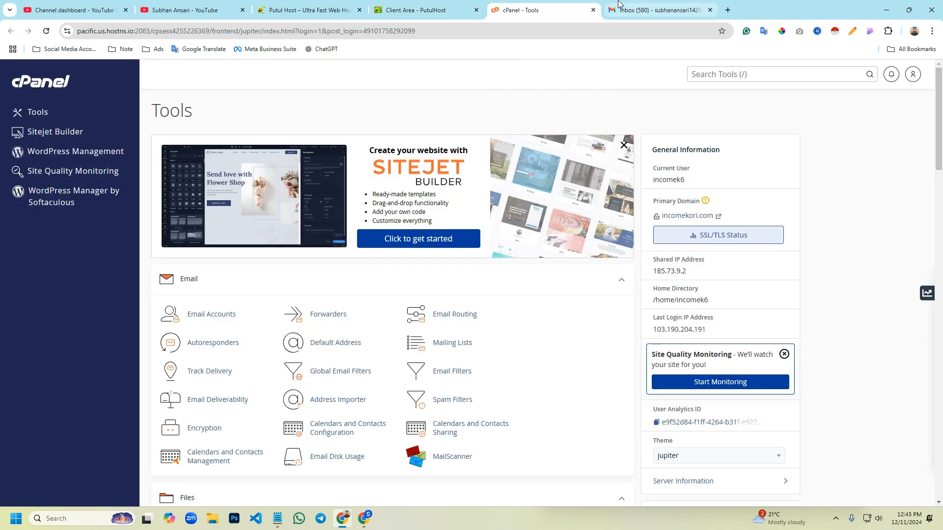
left_click(659, 10)
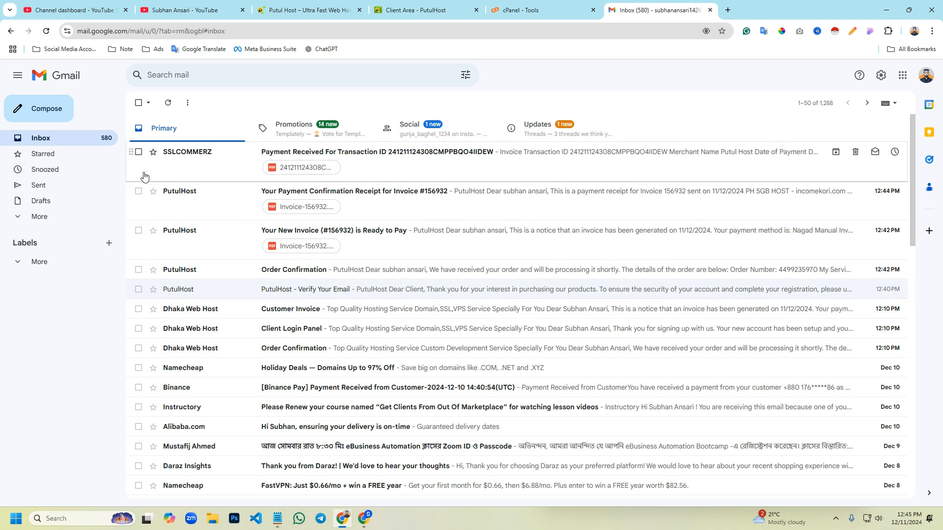
Step: Read the SSLCOMMERZ payment email and the payment confirmation receipt in Gmail
left_click(182, 169)
scroll(322, 253, "down", 6)
scroll(172, 179, "up", 4)
scroll(173, 180, "up", 3)
left_click(138, 104)
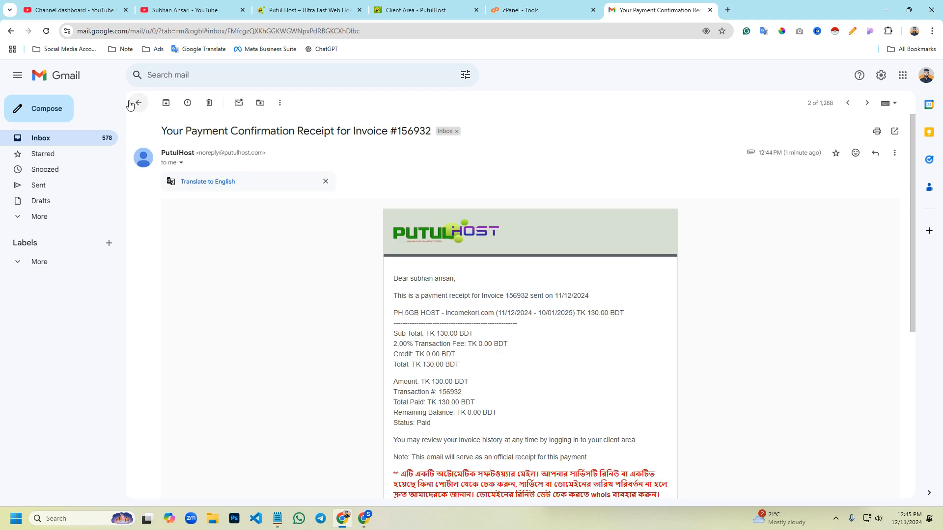
left_click(133, 105)
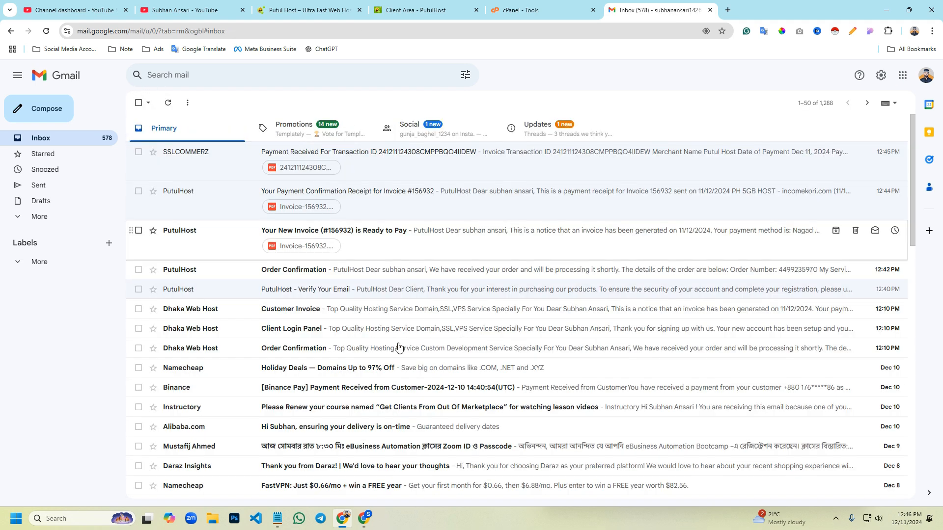
Step: Check the cPanel username and password in the cPanel Account Information email, then return to the client area
left_click(365, 516)
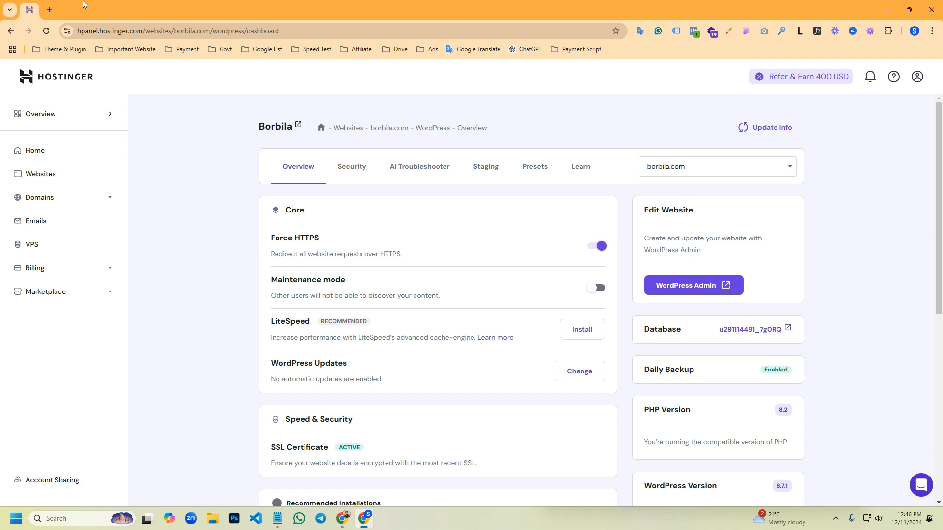
left_click(48, 6)
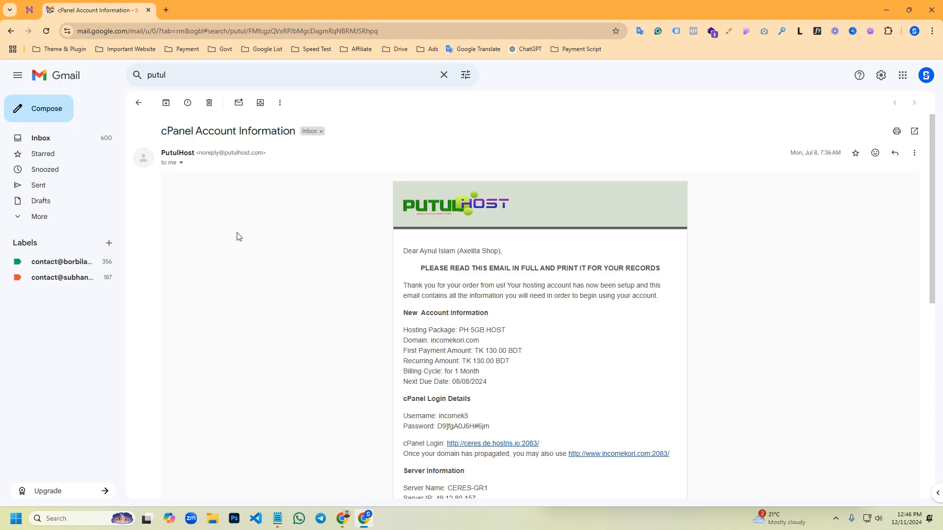
scroll(558, 238, "down", 4)
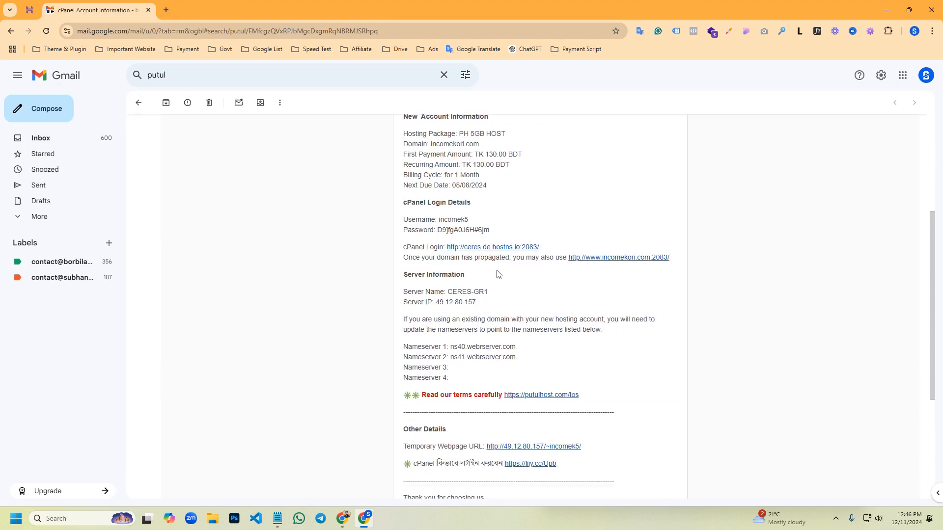
left_click_drag(469, 219, 439, 220)
left_click_drag(496, 231, 453, 230)
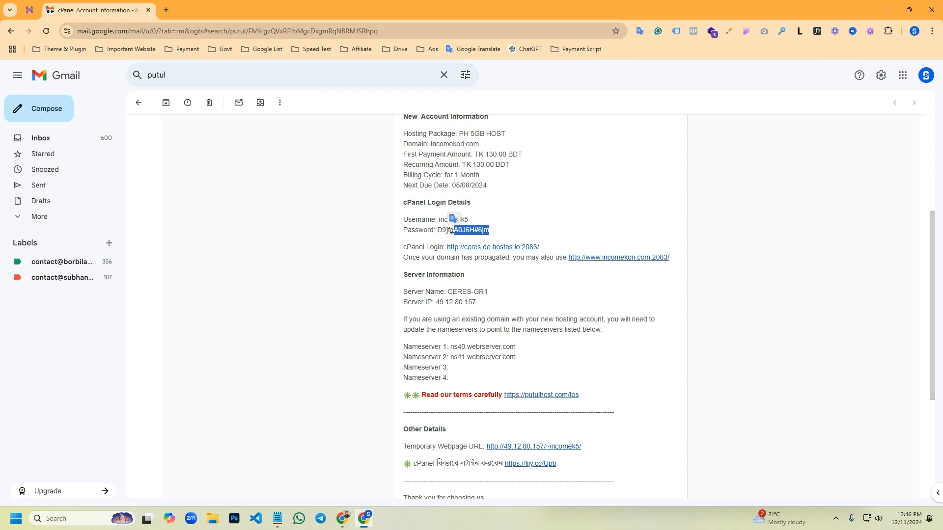
left_click(359, 261)
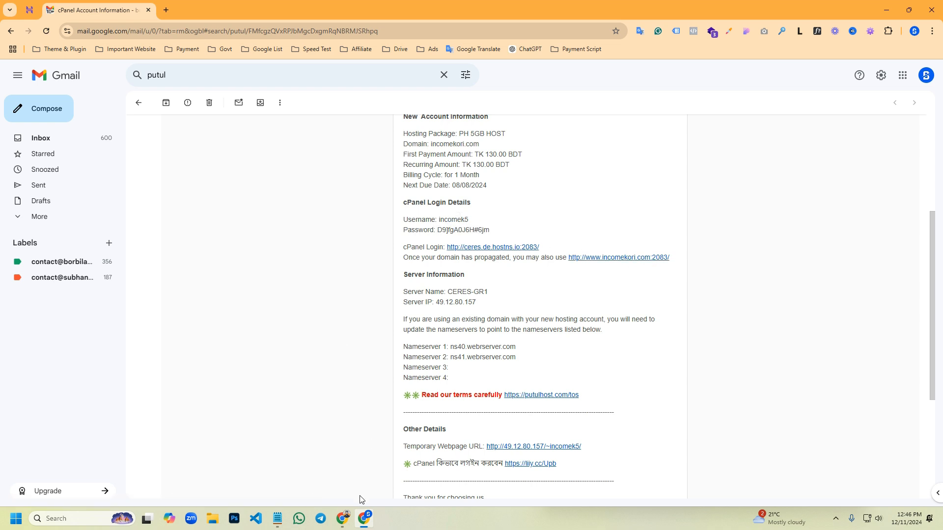
left_click(342, 518)
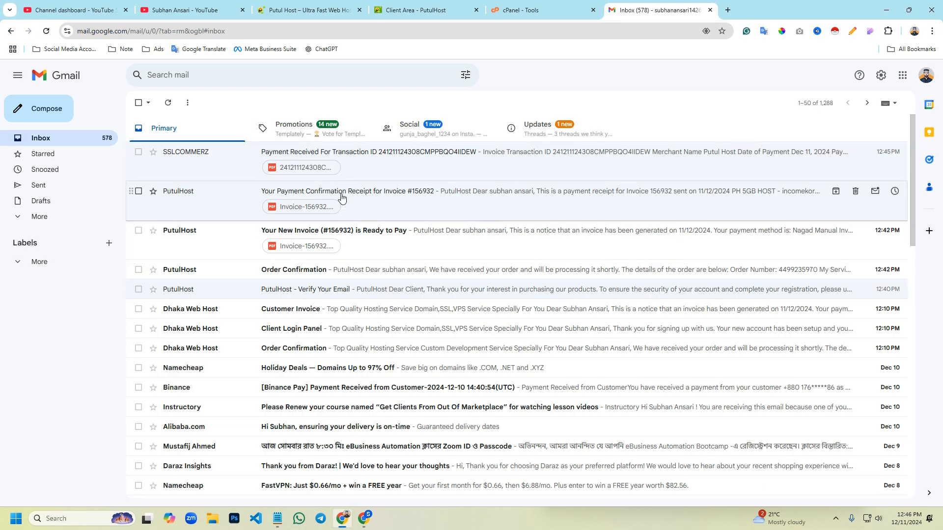
left_click(492, 12)
left_click(384, 4)
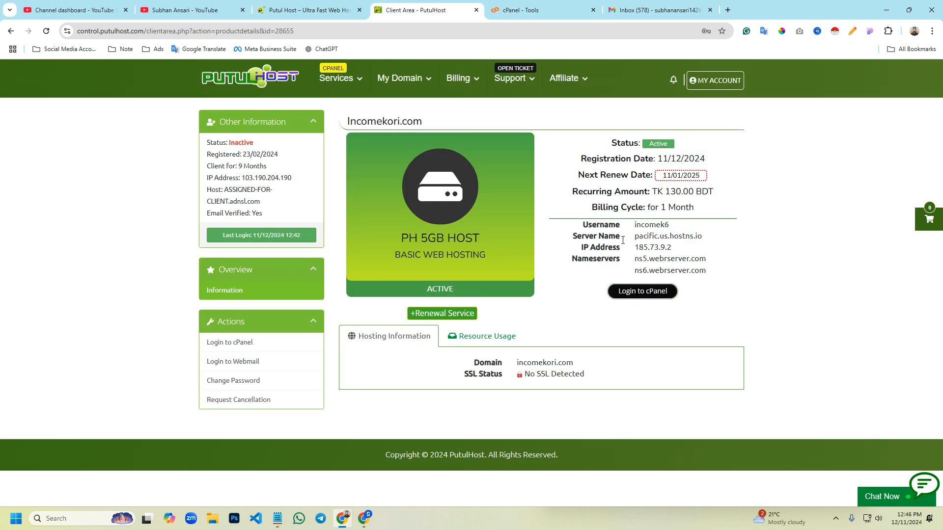
Step: Close the extra tabs and reach the putulhost.com client login in a new tab
left_click(520, 10)
left_click(423, 10)
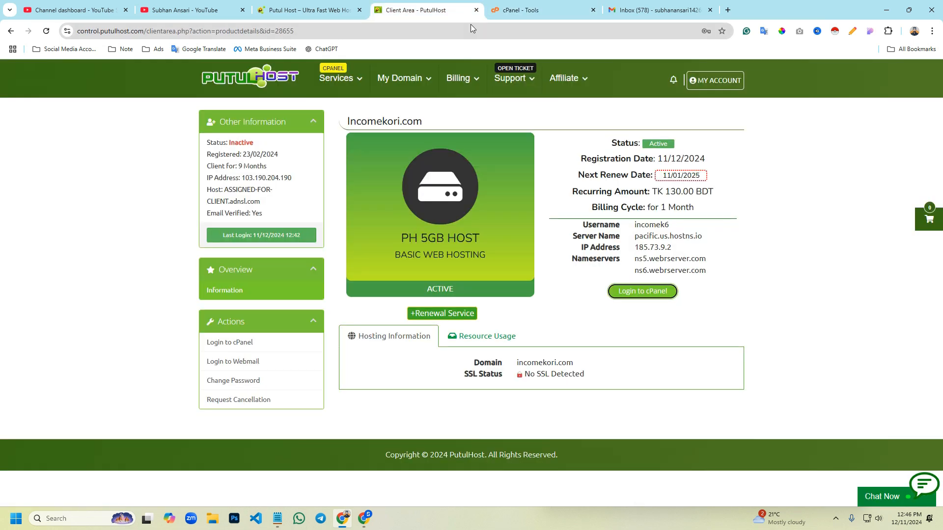
left_click(476, 10)
left_click(359, 10)
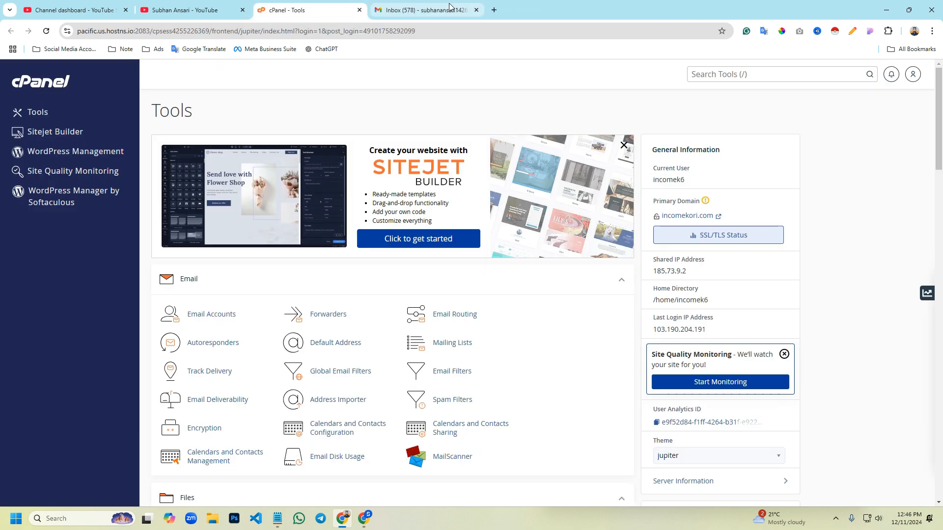
left_click(476, 10)
left_click(378, 10)
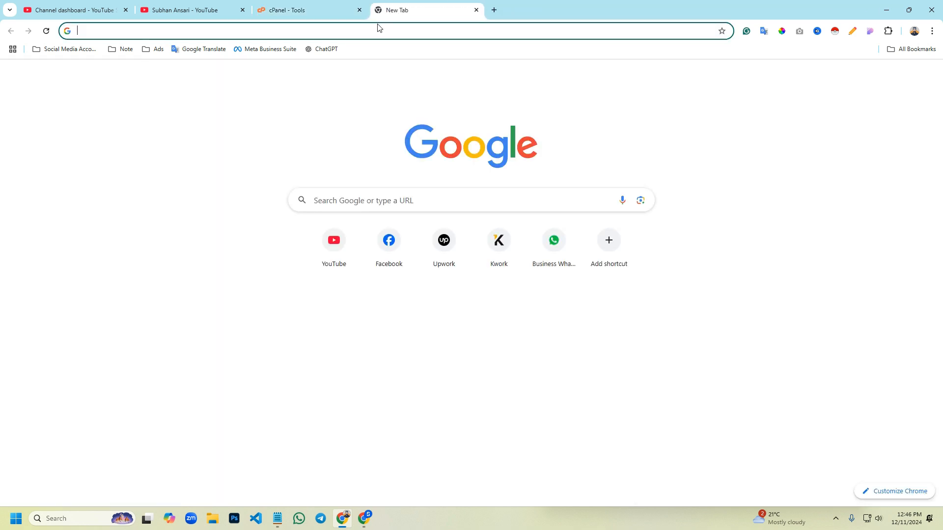
type("putul")
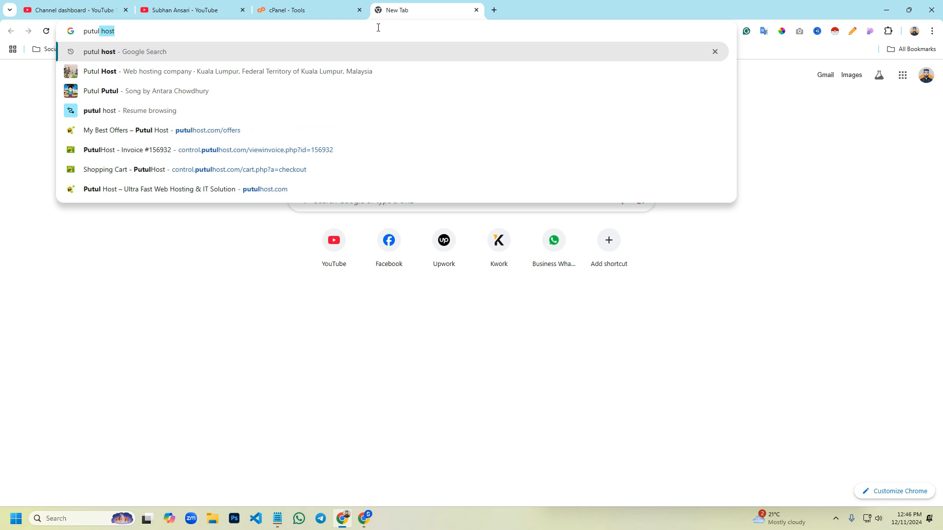
left_click(417, 189)
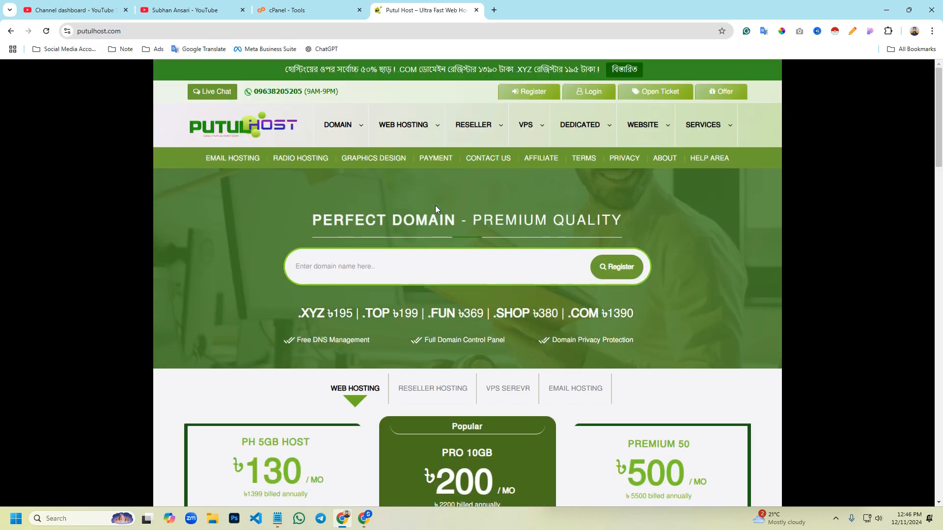
left_click(595, 92)
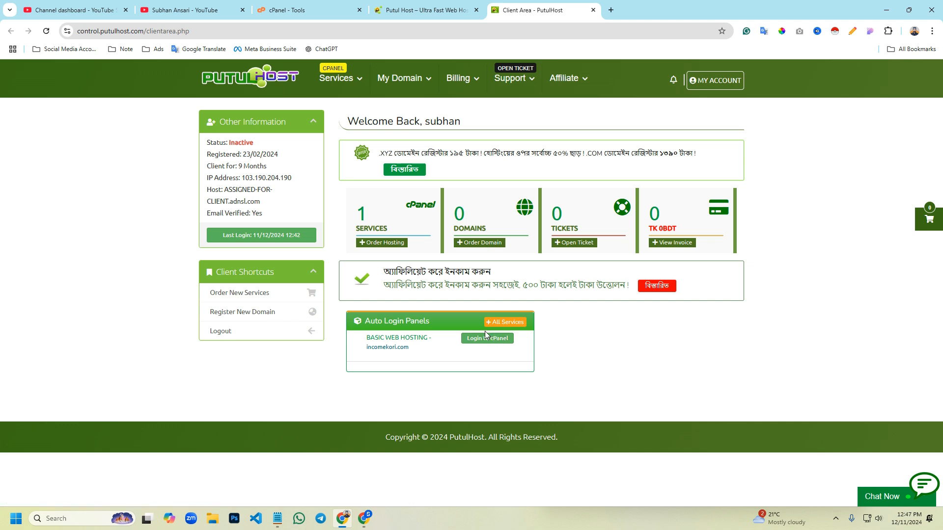
Step: Open the incomekori.com service and copy its first nameserver, ns5.webrserver.com
mouse_move(354, 80)
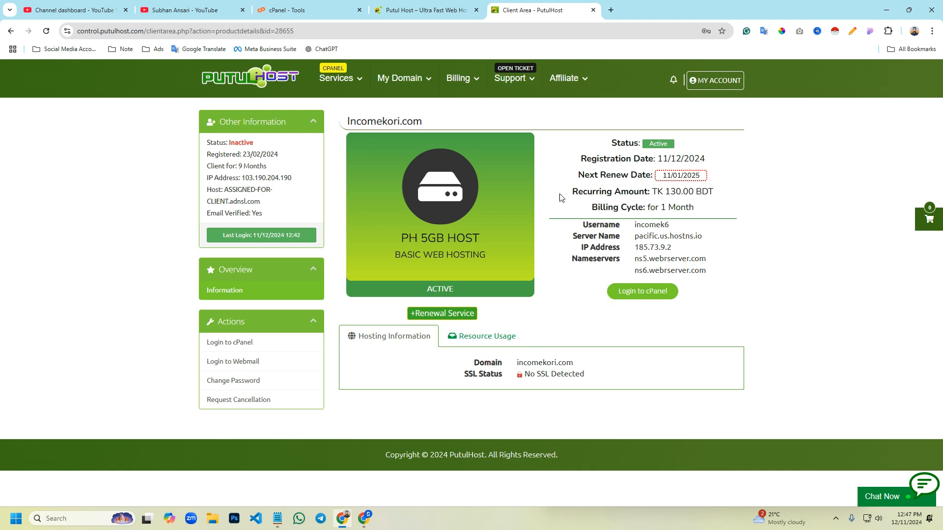
double_click(657, 259)
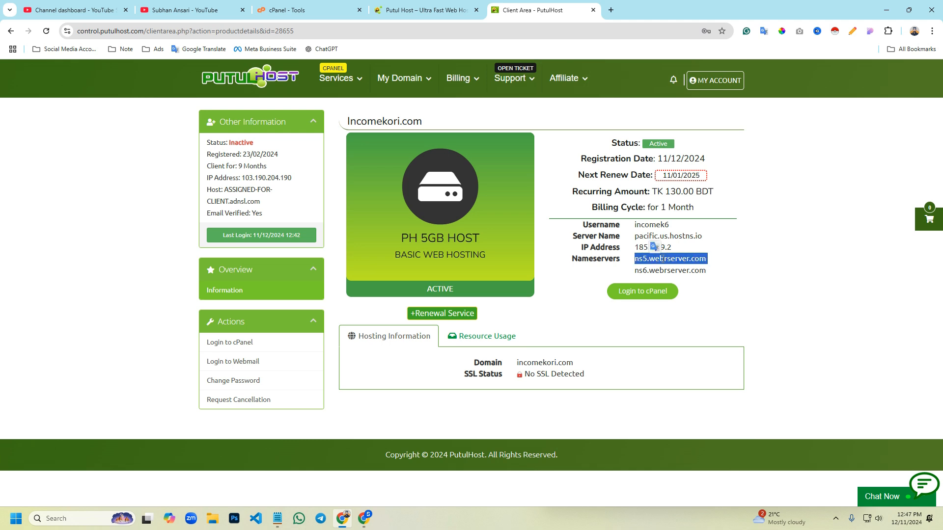
left_click(595, 259)
double_click(656, 259)
right_click(662, 258)
left_click(690, 276)
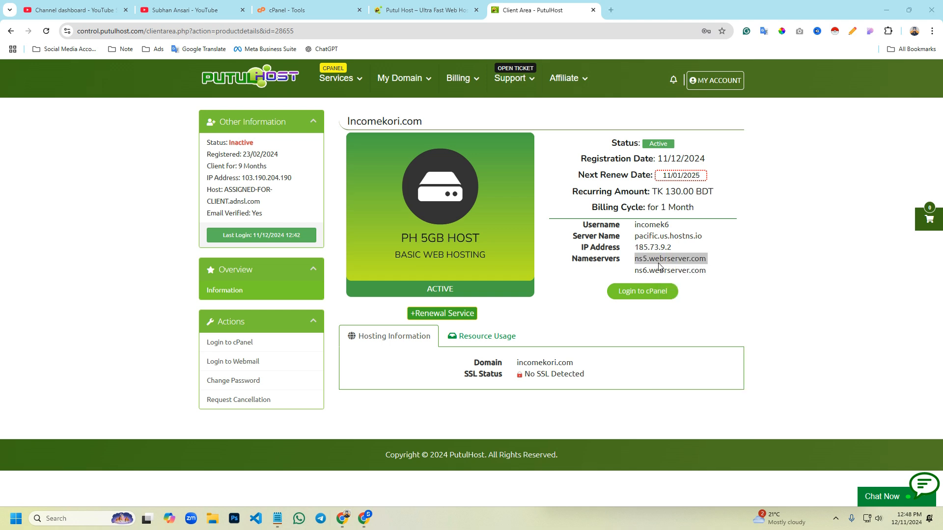
right_click(662, 261)
left_click(691, 270)
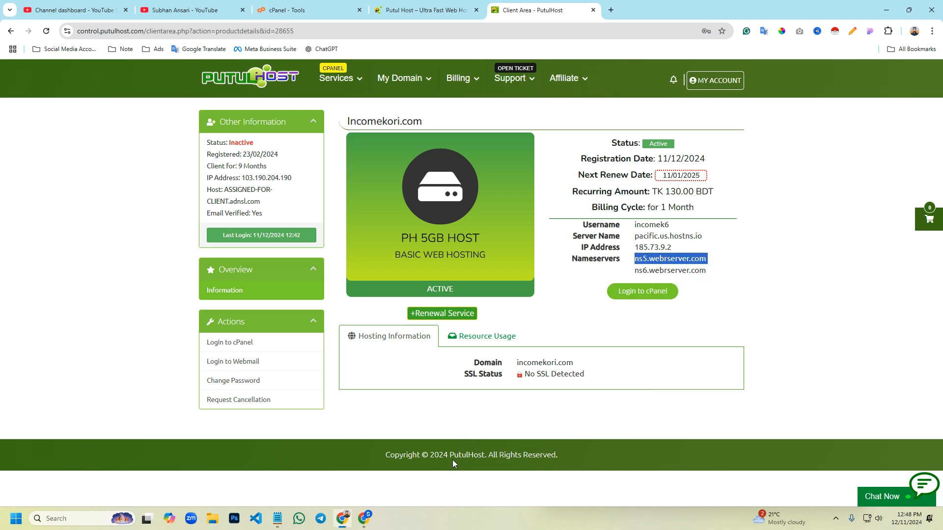
left_click(368, 522)
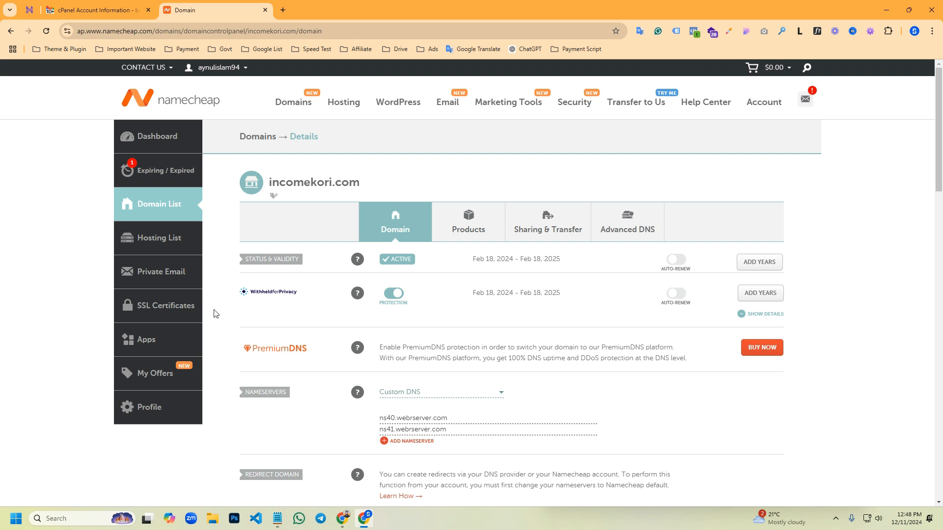
Step: Keep Custom DNS in Namecheap and replace ns40.webrserver.com with ns5.webrserver.com
left_click(343, 519)
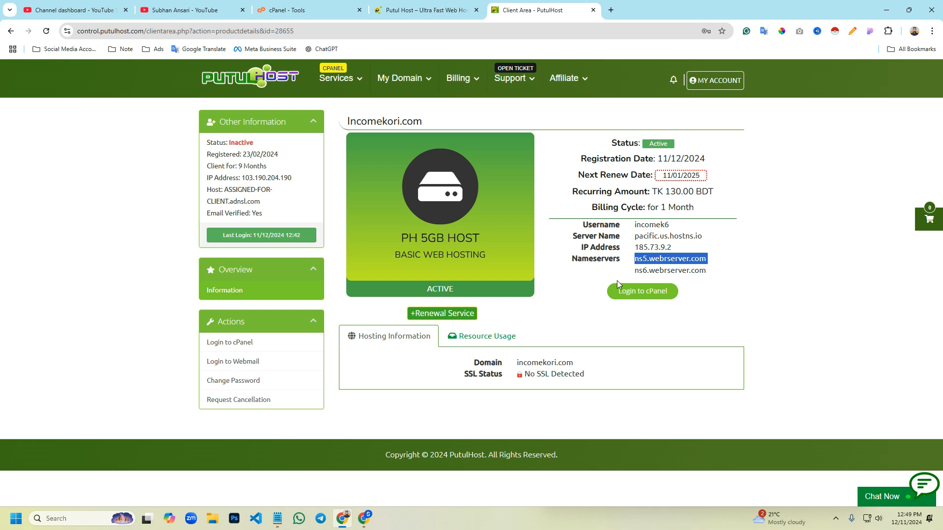
right_click(697, 259)
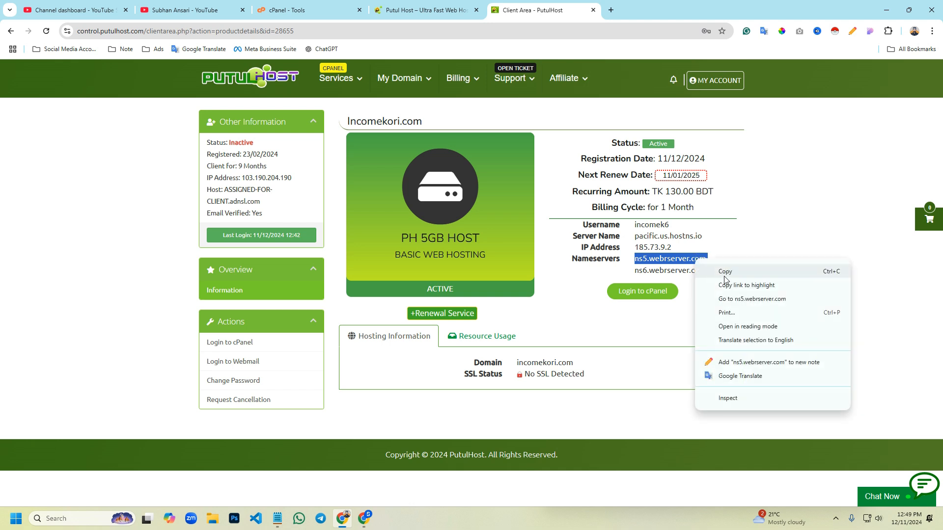
left_click(725, 273)
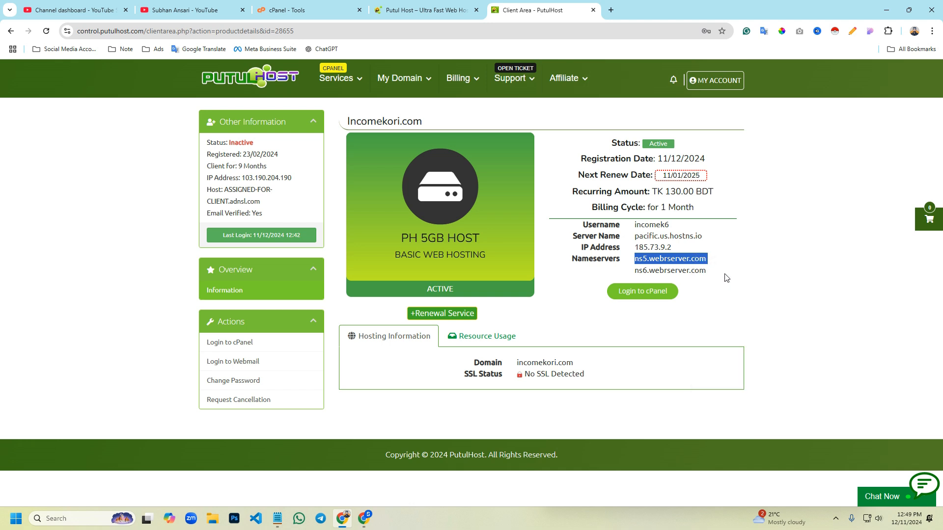
left_click(364, 518)
scroll(324, 361, "down", 1)
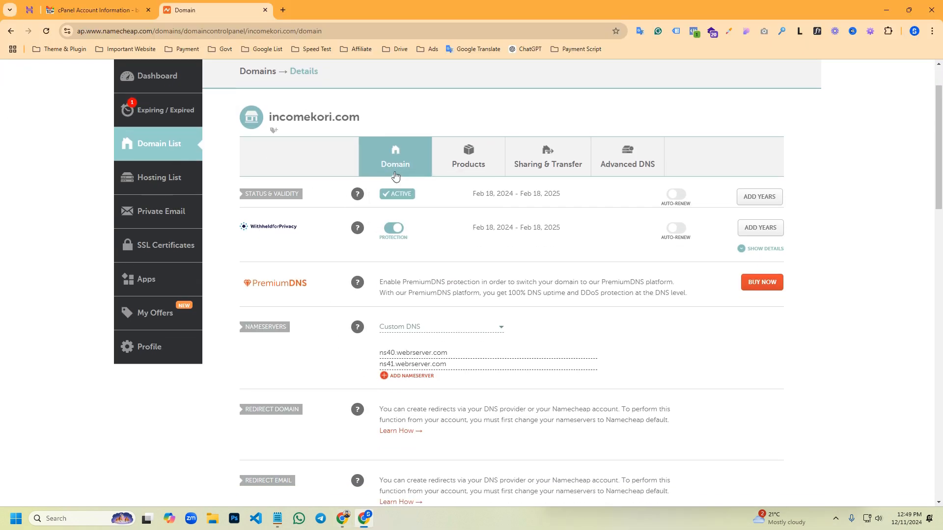
scroll(423, 353, "down", 1)
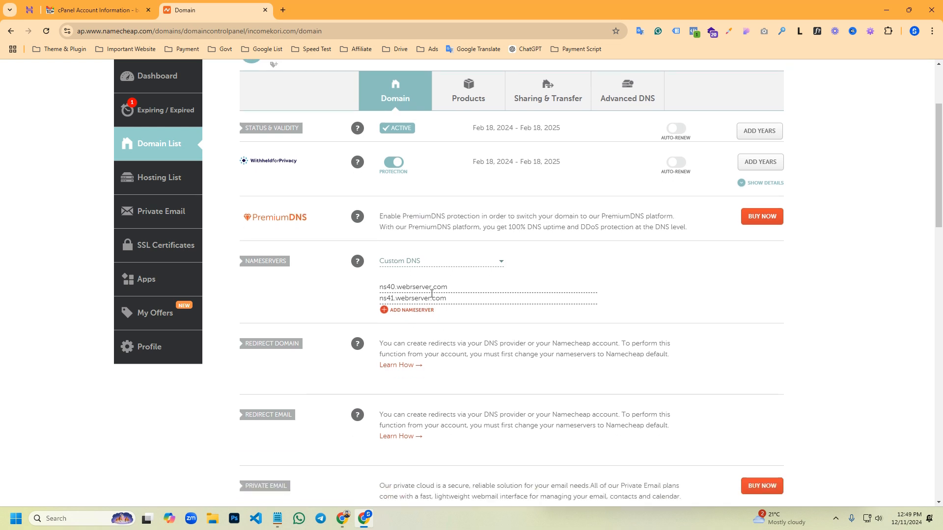
left_click(464, 264)
left_click(418, 312)
left_click(425, 263)
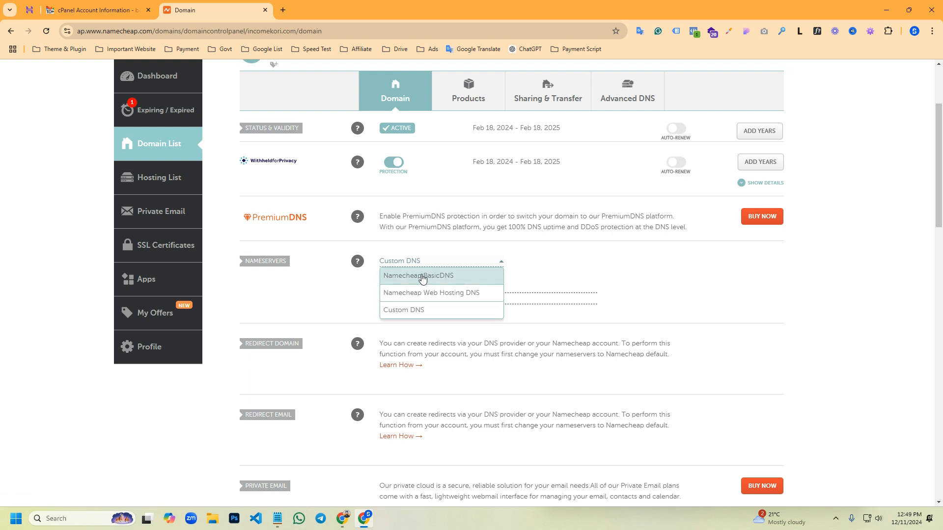
left_click(433, 280)
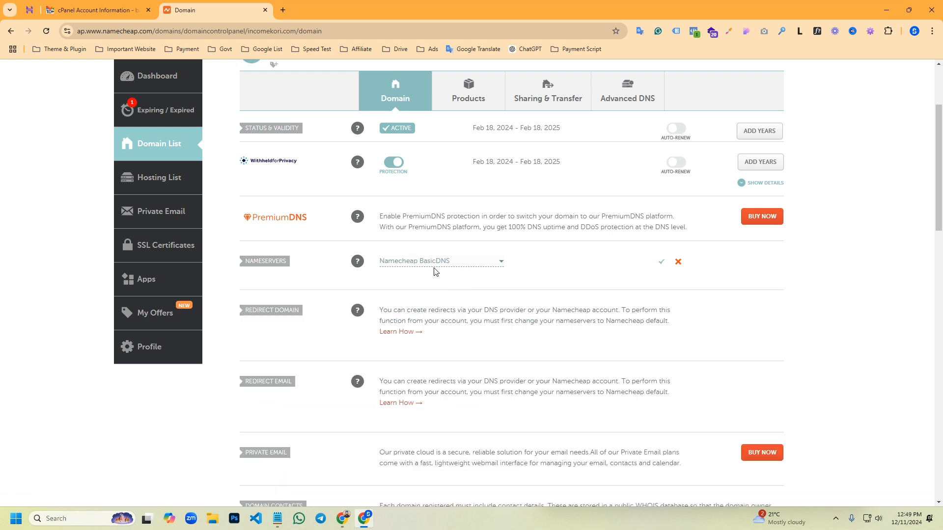
left_click(452, 264)
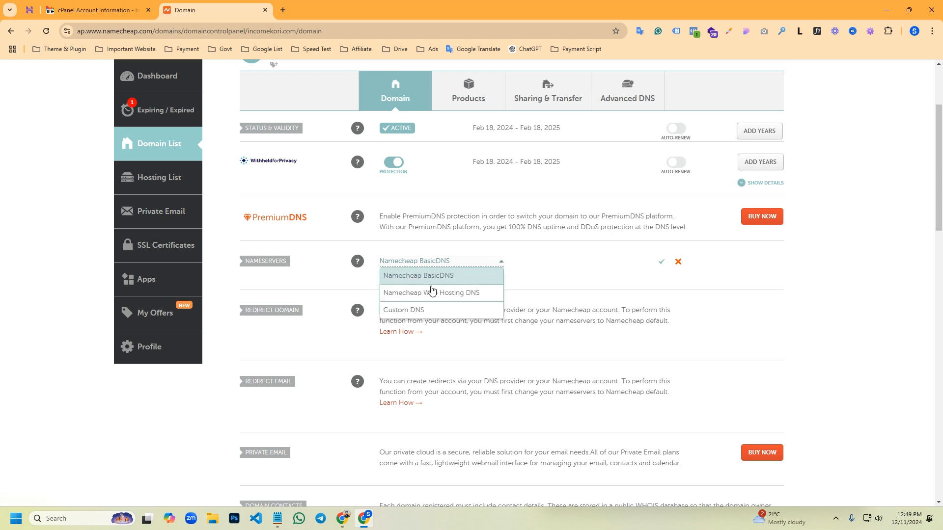
left_click(417, 311)
left_click_drag(448, 288, 373, 294)
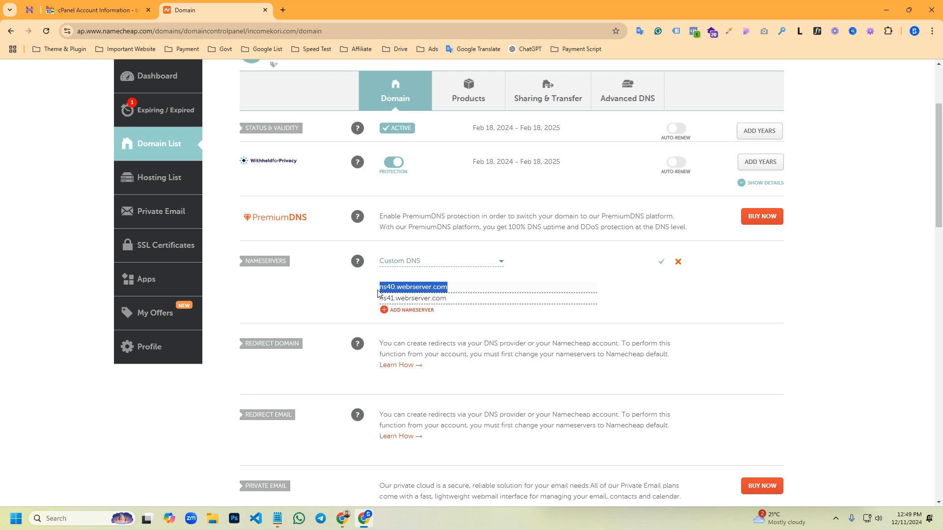
key("ctrl+v")
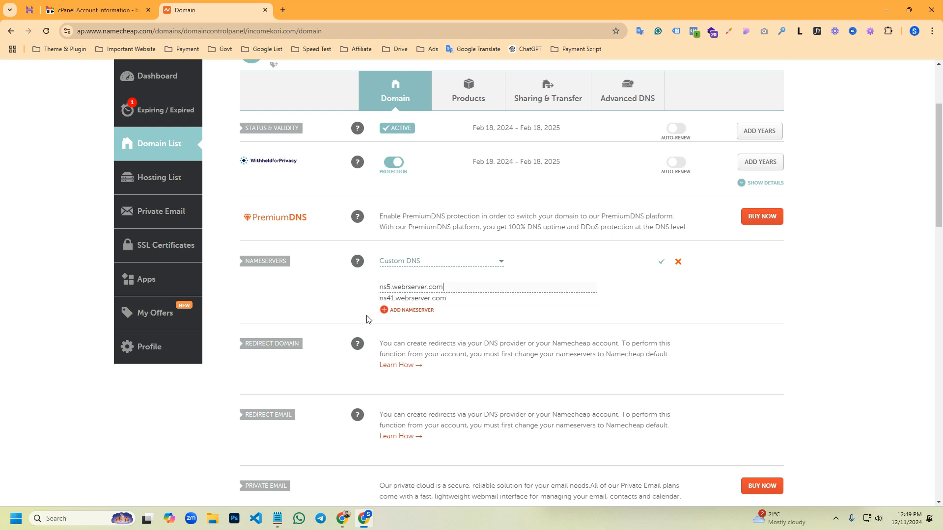
Step: Replace ns41.webrserver.com with ns6.webrserver.com and save the nameservers
left_click(347, 519)
double_click(651, 271)
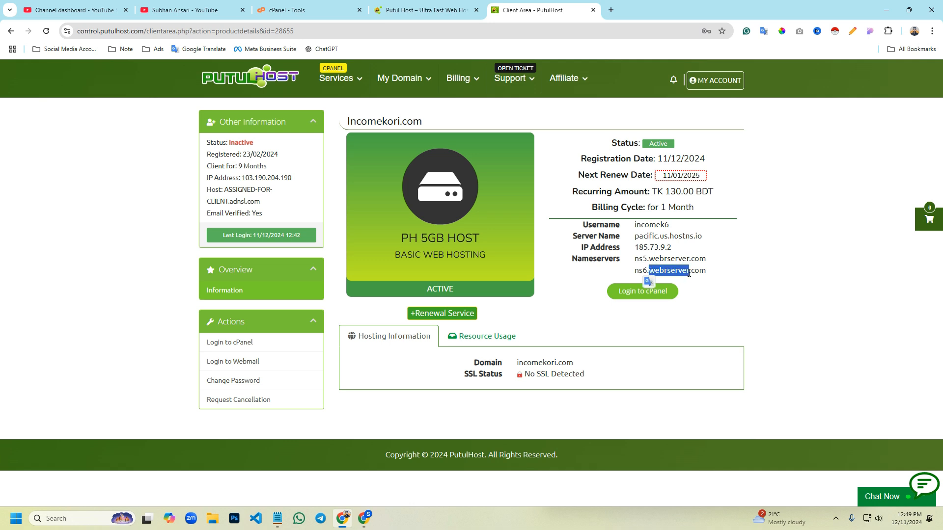
left_click_drag(708, 271, 628, 275)
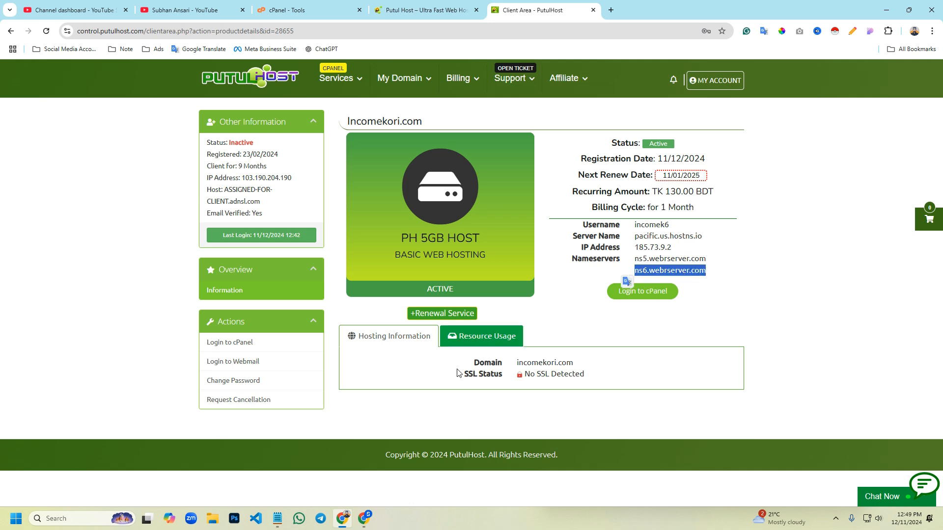
left_click(364, 518)
left_click_drag(462, 300, 372, 312)
key("ctrl+v")
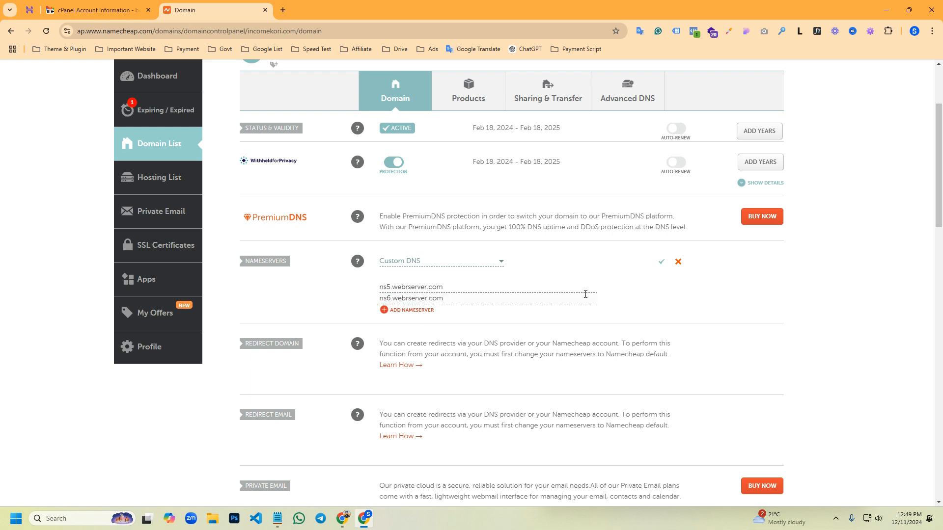
left_click(660, 264)
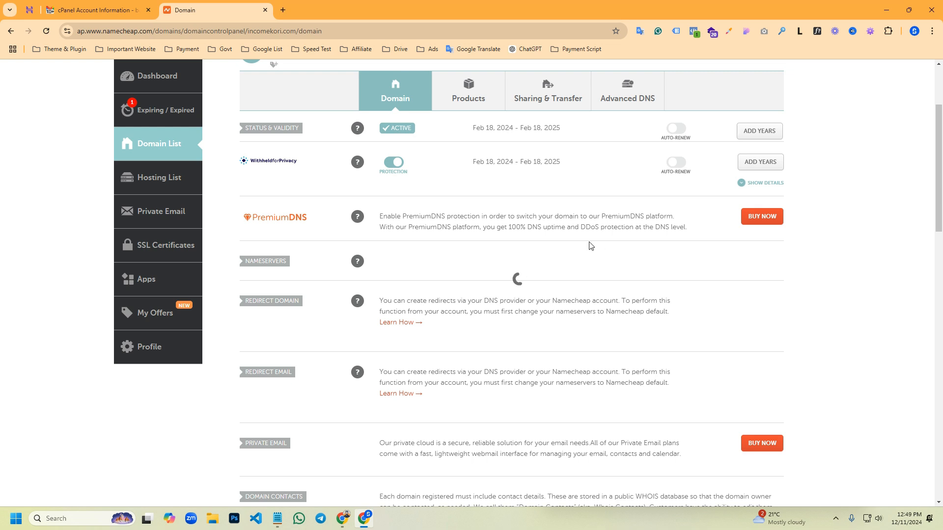
left_click(343, 518)
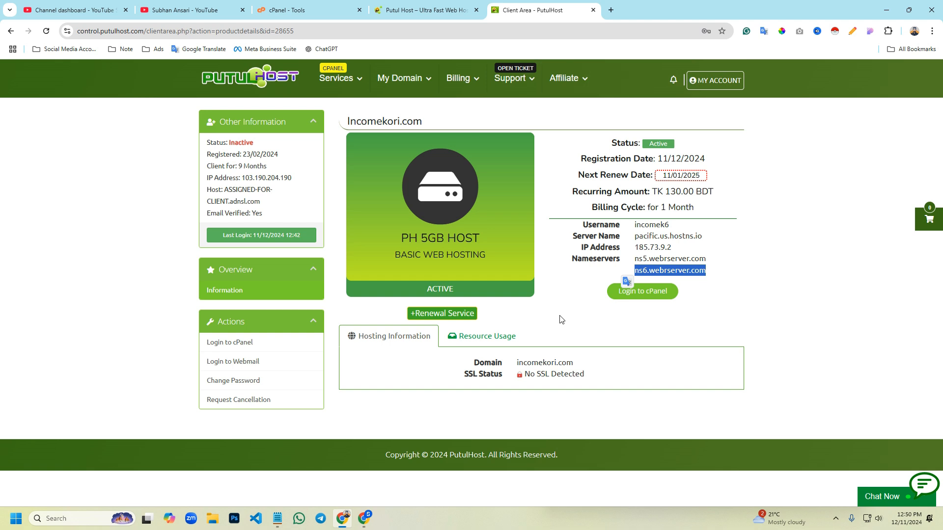
Step: Log into cPanel for incomekori.com and close the old cPanel and homepage tabs
left_click(651, 291)
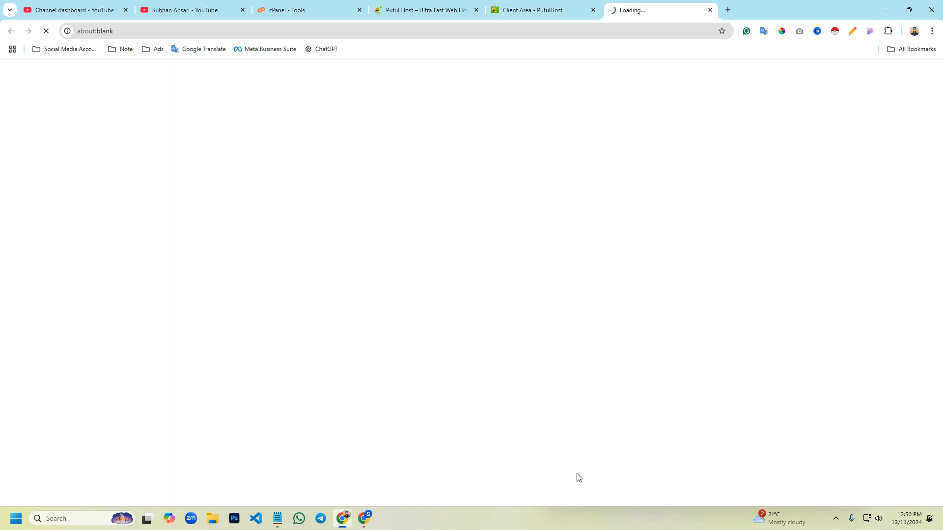
left_click(339, 6)
left_click(359, 10)
left_click(359, 10)
left_click(415, 7)
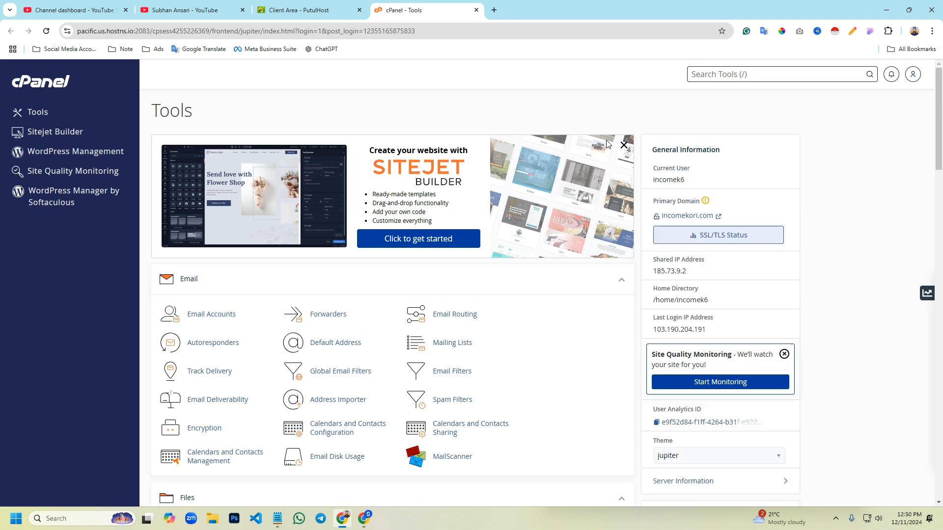
Step: Open WordPress Manager by Softaculous under Software and start a new installation
type("w")
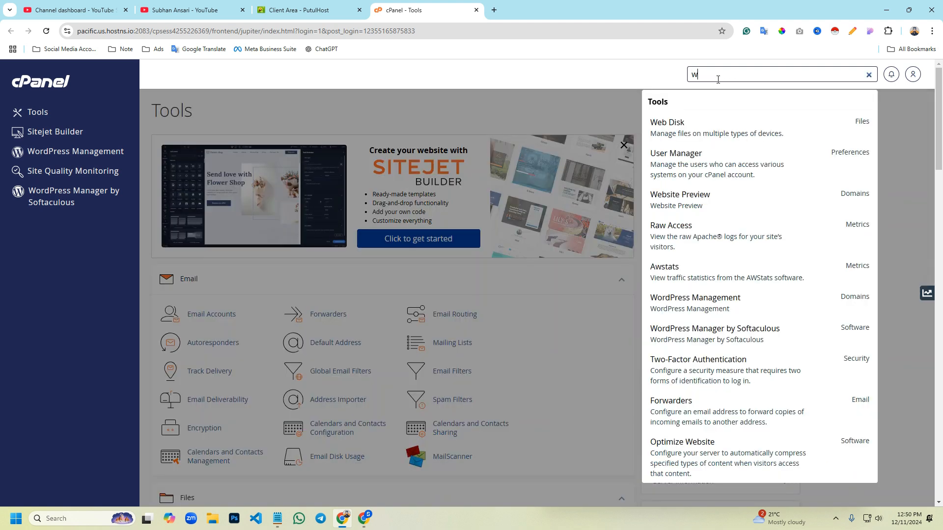
key("BackSpace")
scroll(255, 257, "down", 15)
scroll(388, 326, "up", 3)
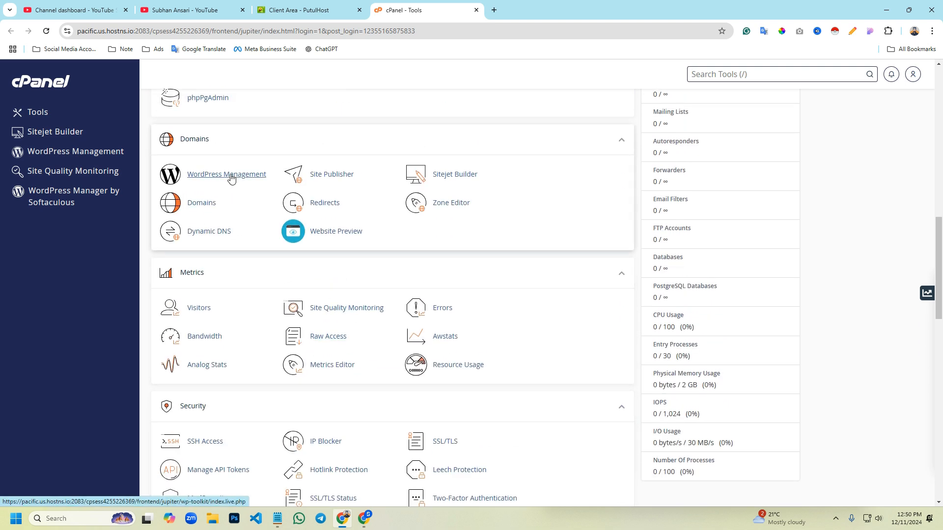
scroll(239, 299, "down", 4)
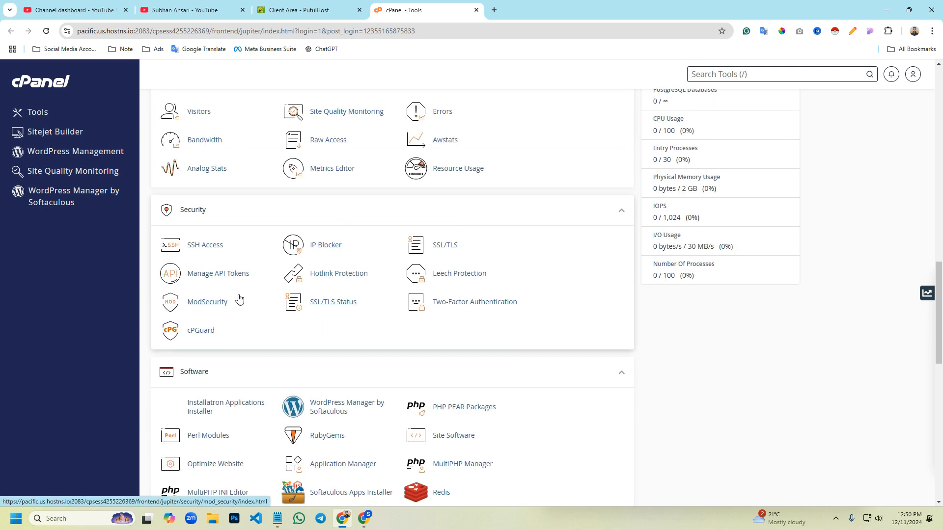
scroll(239, 299, "down", 3)
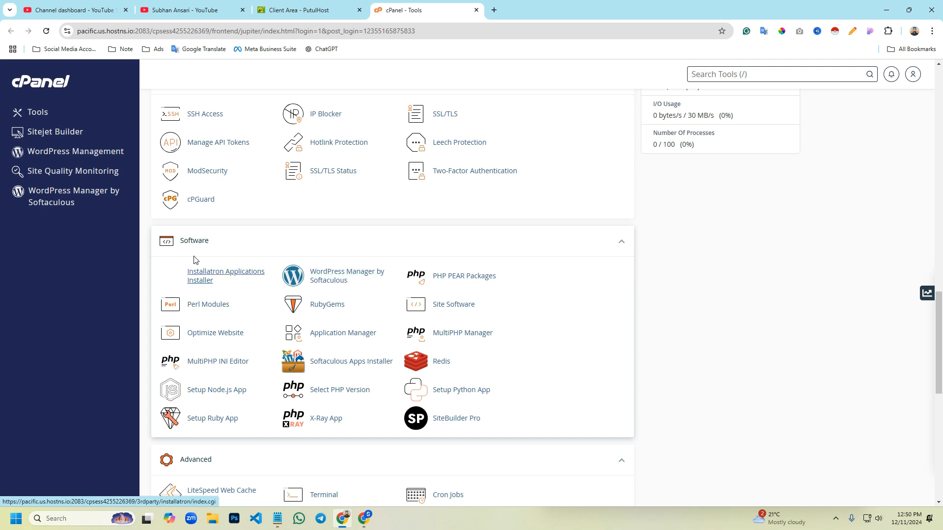
left_click(321, 276)
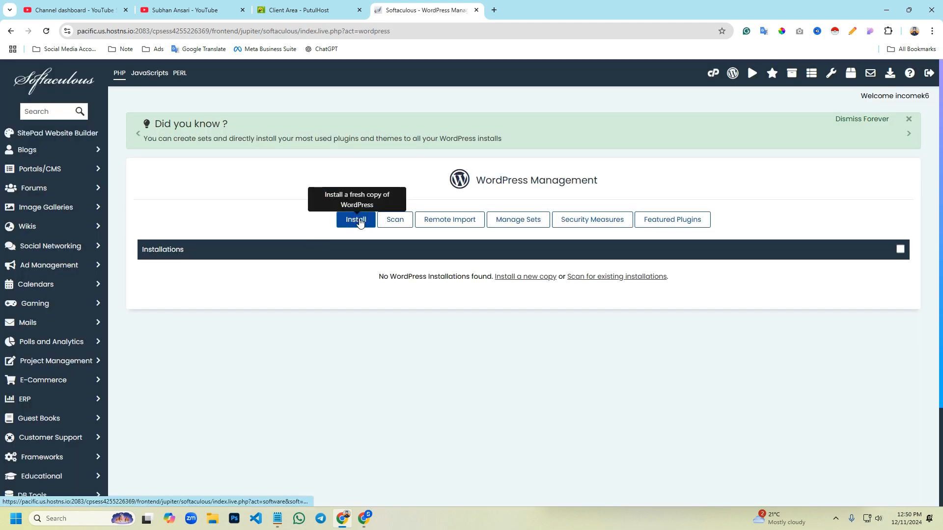
left_click(360, 222)
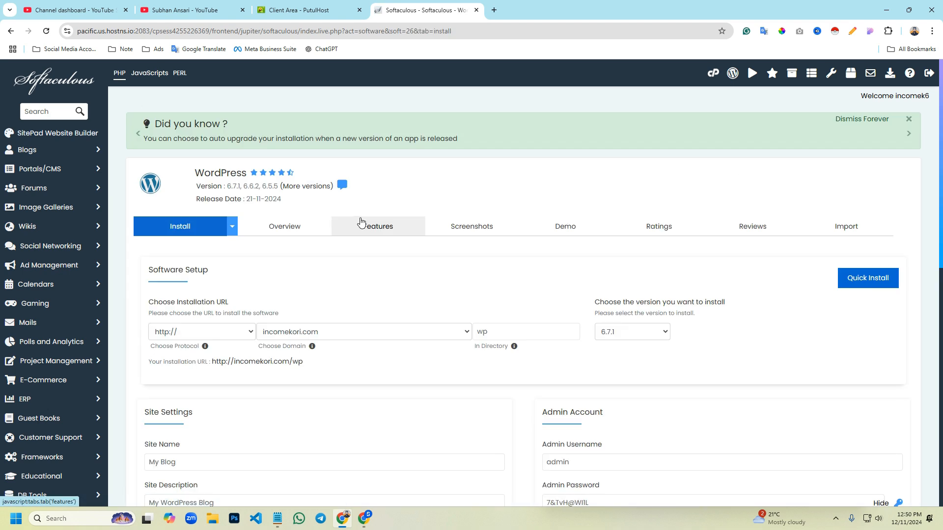
scroll(591, 198, "down", 1)
scroll(347, 259, "up", 1)
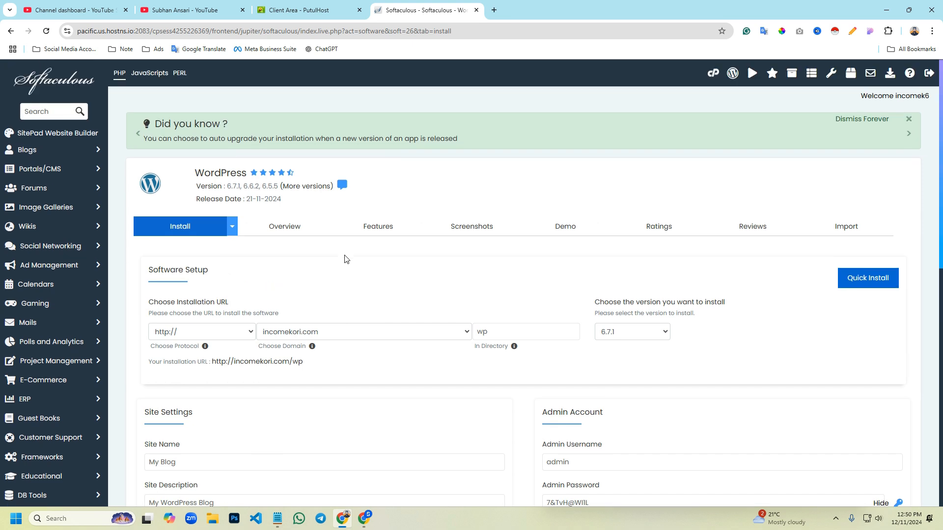
scroll(334, 255, "down", 1)
left_click(217, 269)
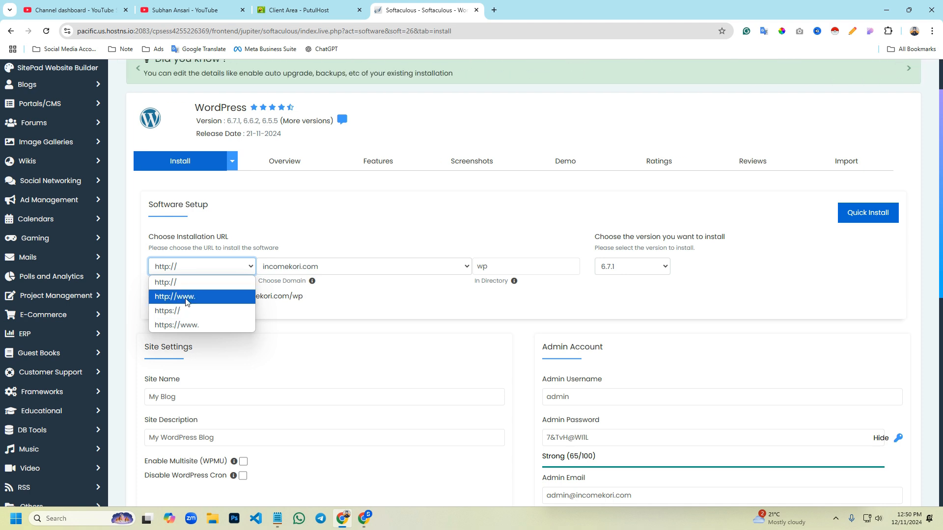
left_click(184, 325)
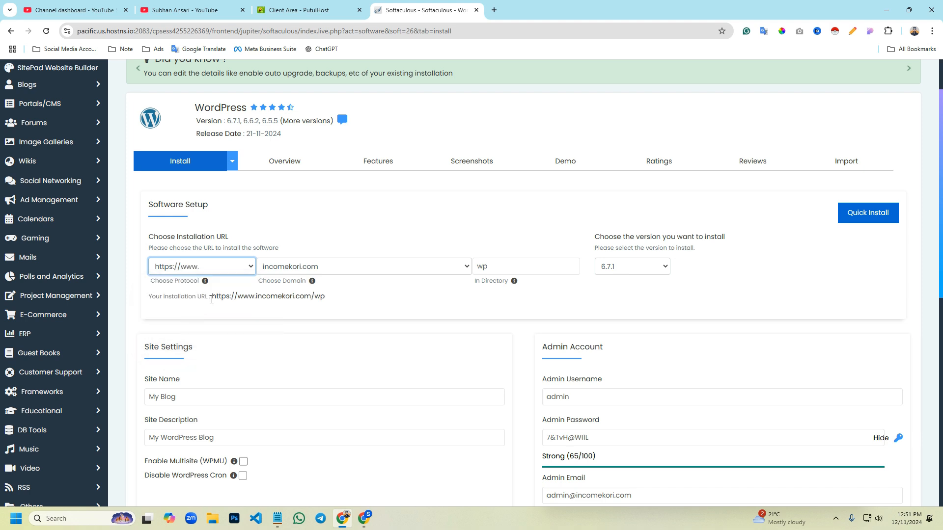
left_click(347, 267)
left_click(324, 283)
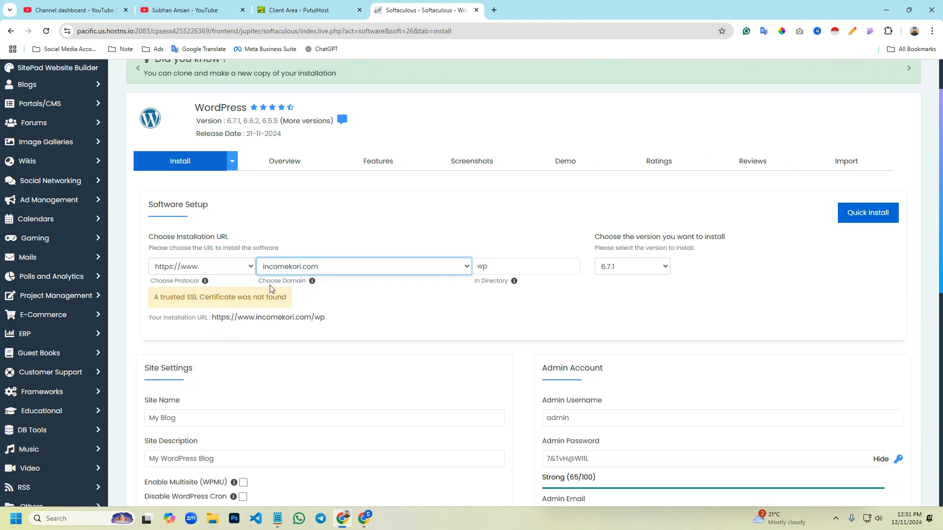
left_click(176, 267)
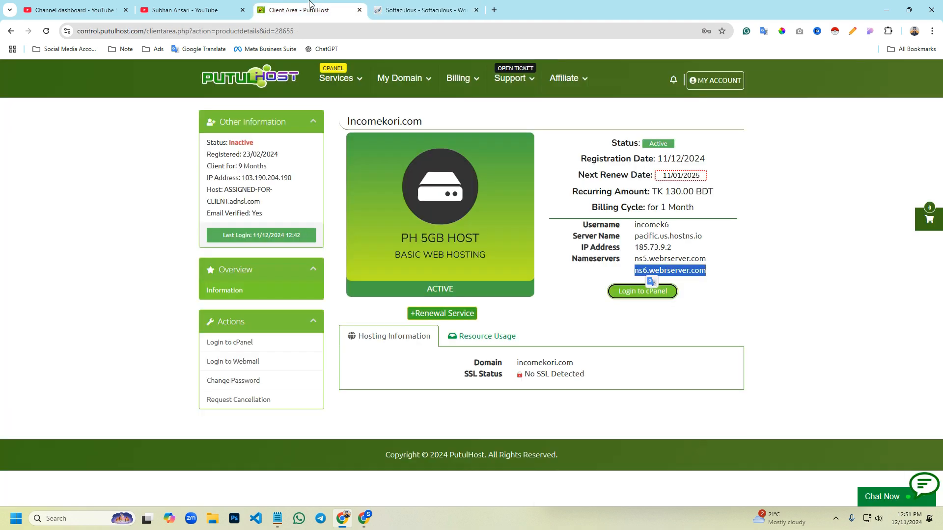
left_click(309, 9)
left_click(425, 10)
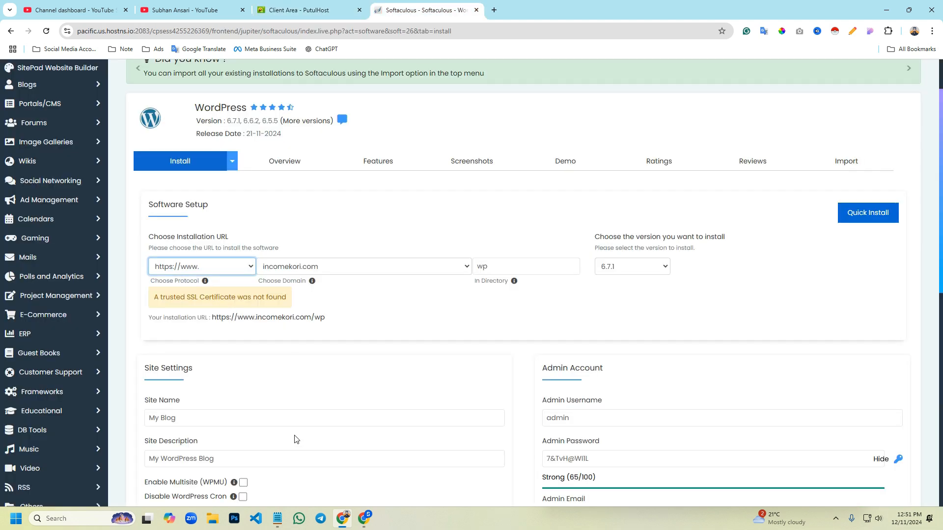
left_click(185, 270)
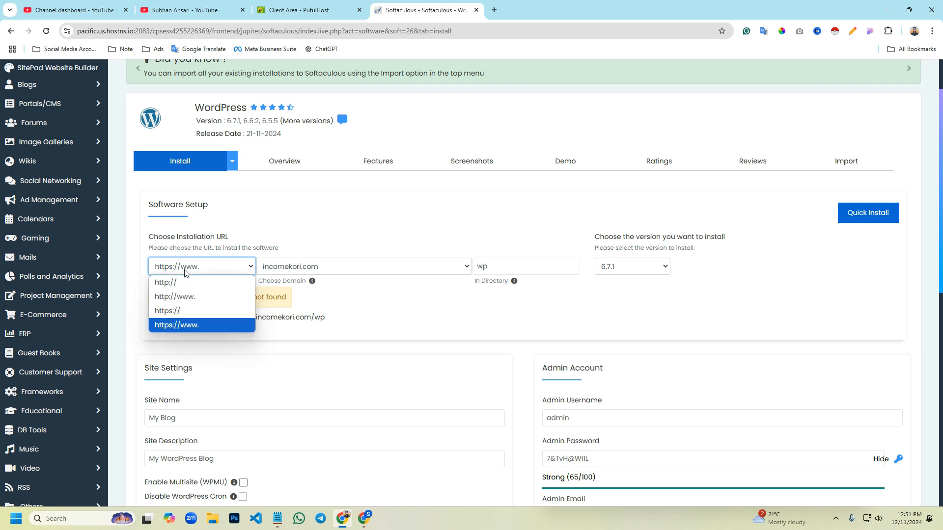
left_click(175, 326)
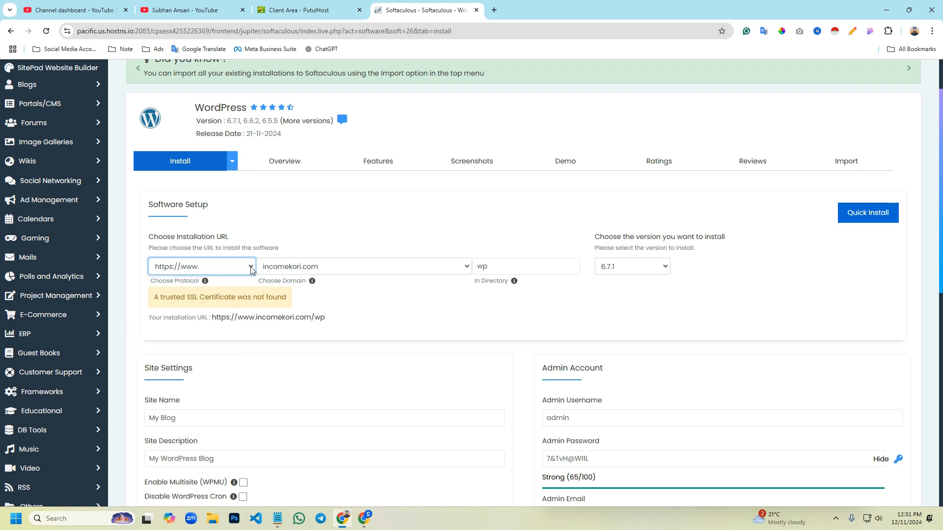
Step: Clear 'wp' from In Directory to install at the root, keeping version 6.7.1
left_click_drag(489, 266, 475, 266)
key("BackSpace")
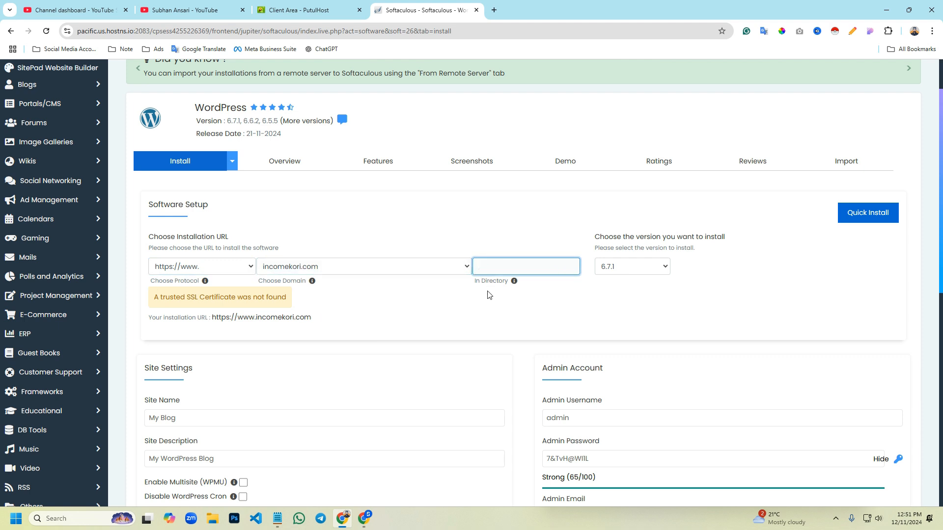
mouse_move(515, 283)
type("/")
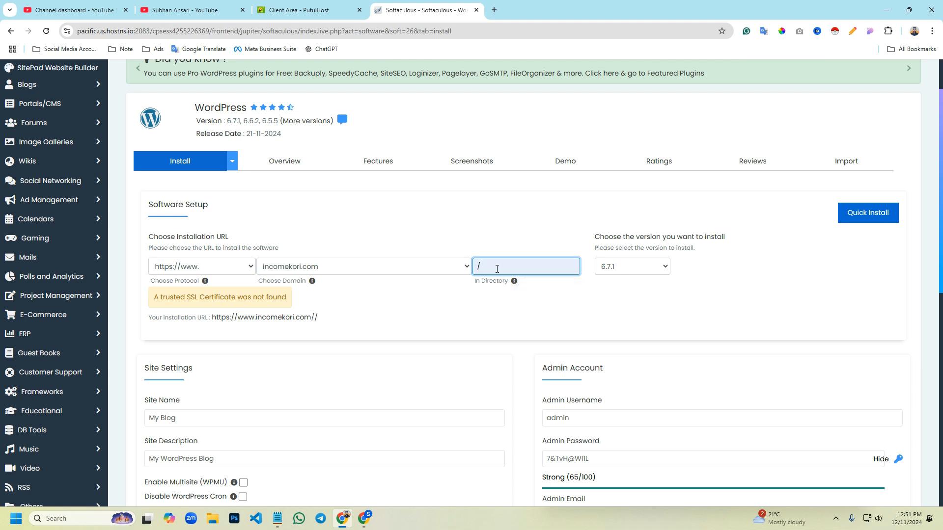
key("BackSpace")
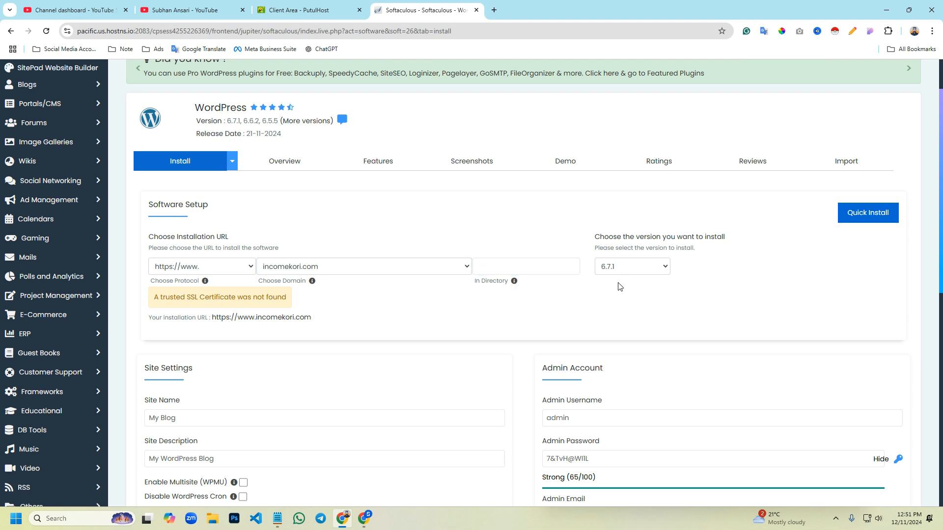
left_click(663, 267)
left_click(612, 8)
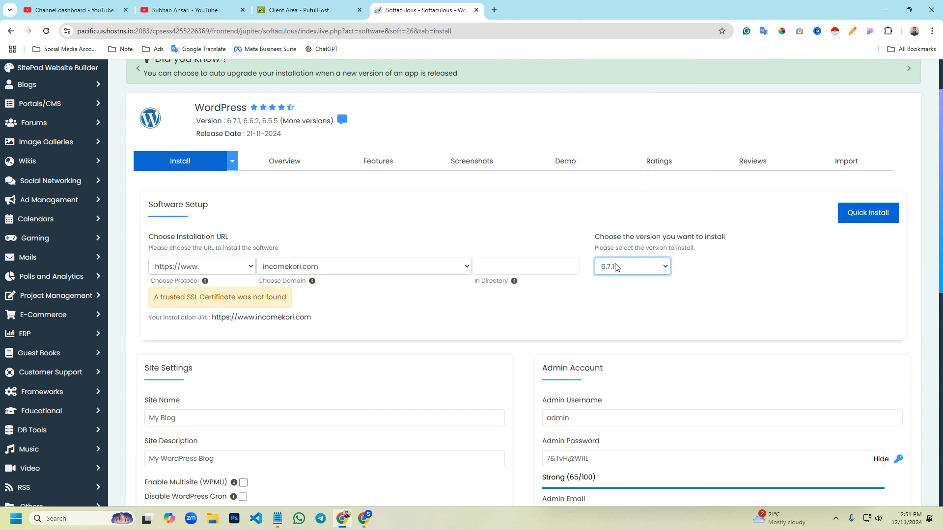
Step: Set Site Name to 'Professional' and Site Description to 'Professional website'
scroll(515, 259, "down", 2)
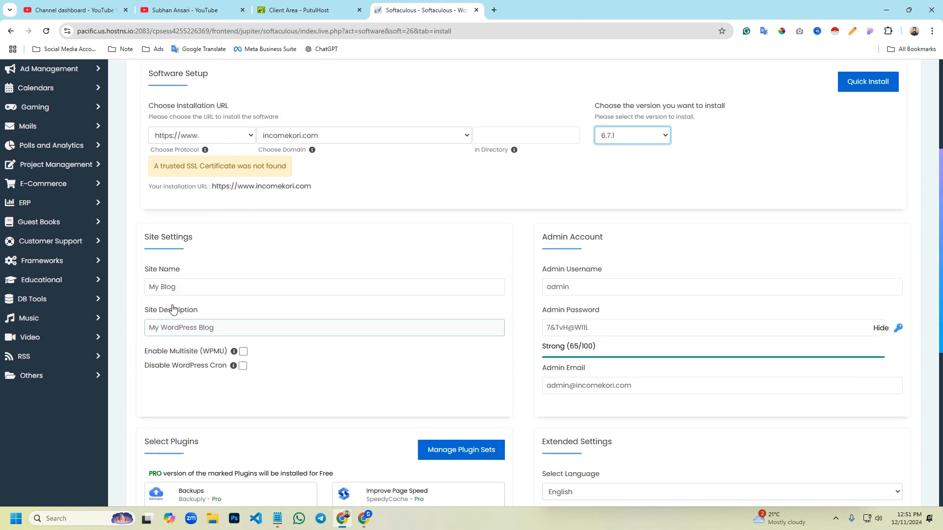
left_click_drag(196, 287, 103, 288)
type("Profess")
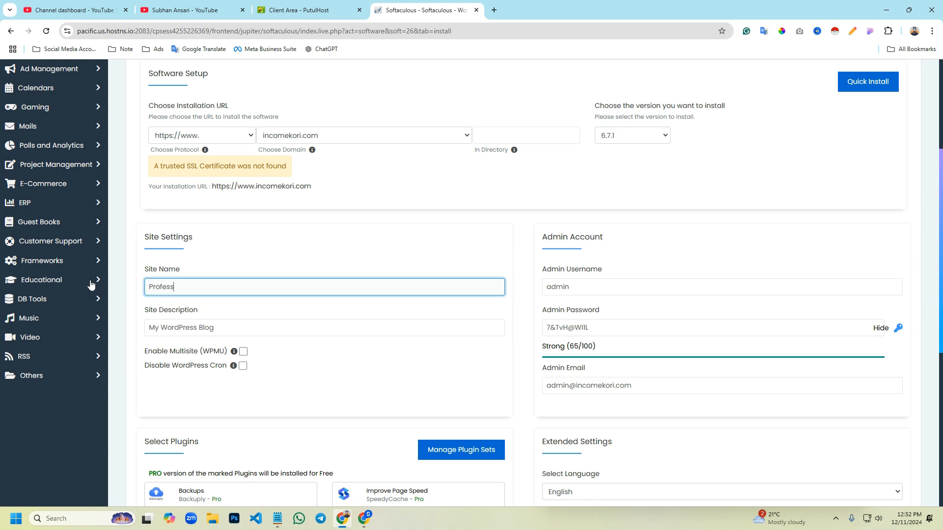
type("ional")
left_click_drag(216, 327, 145, 324)
type("Professional we")
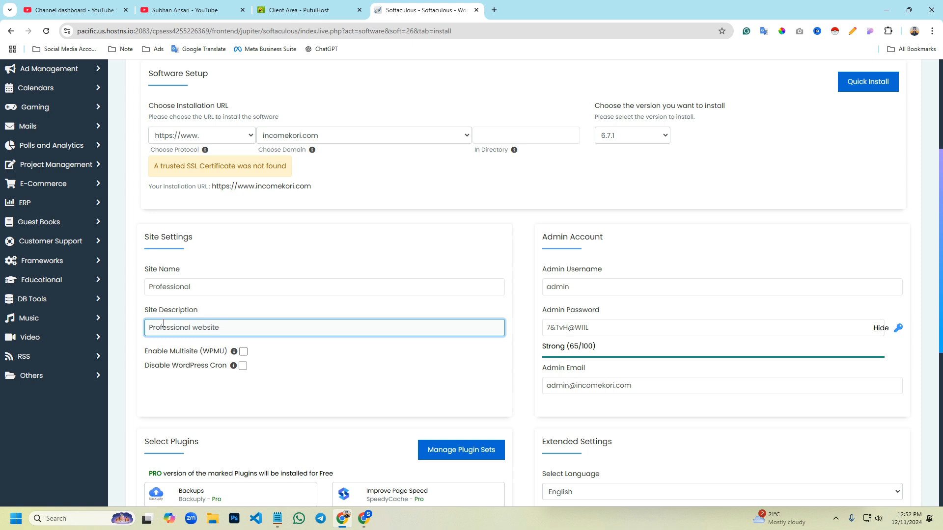
Step: Review the admin username and password, then run the WordPress install
left_click(590, 288)
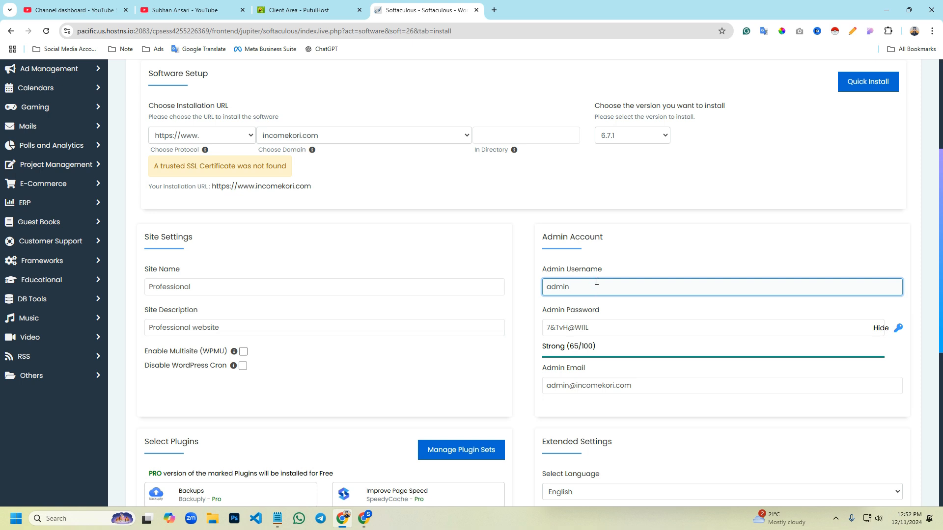
left_click_drag(596, 280, 518, 285)
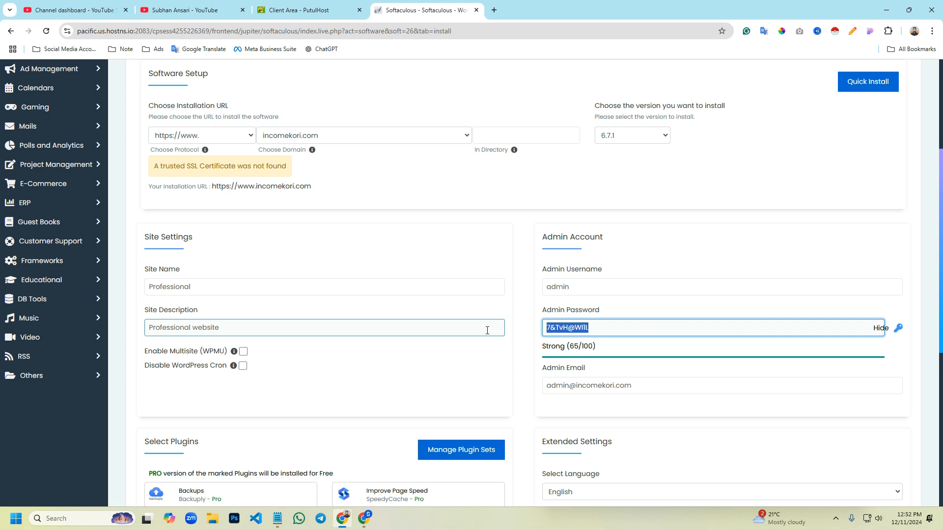
left_click(597, 275)
scroll(596, 275, "down", 5)
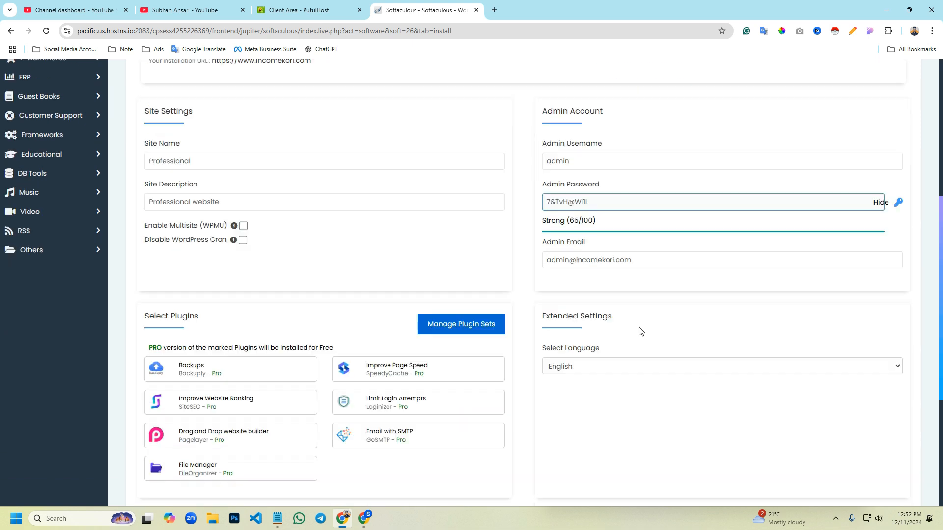
scroll(582, 159, "up", 3)
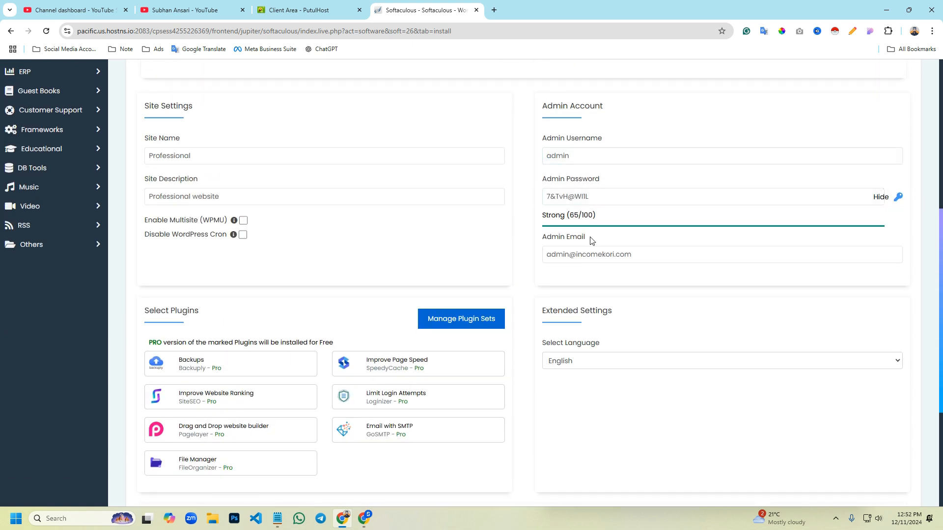
scroll(512, 330, "down", 1)
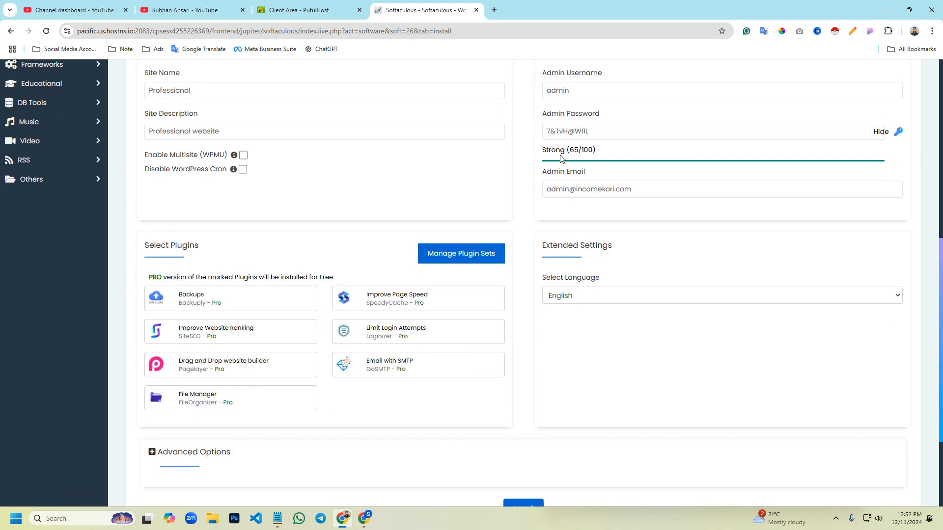
scroll(523, 175, "up", 1)
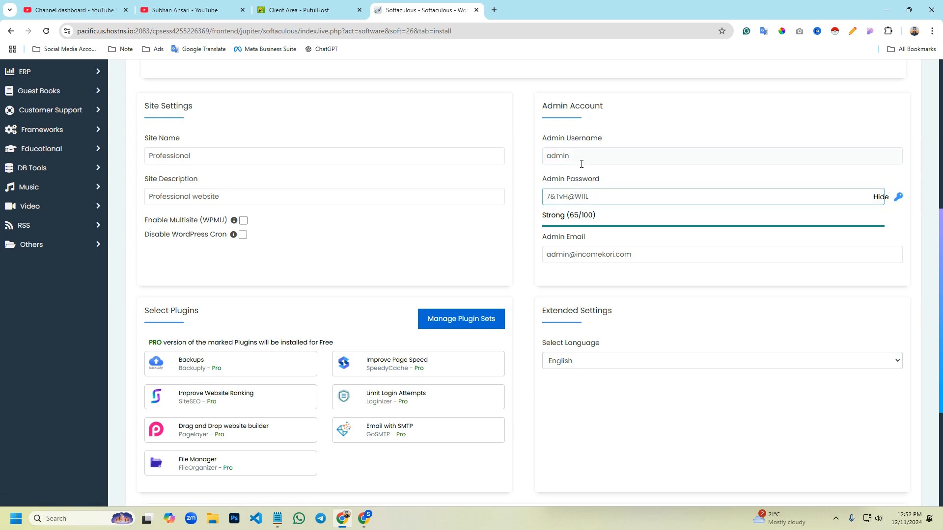
scroll(516, 263, "down", 1)
scroll(526, 262, "down", 2)
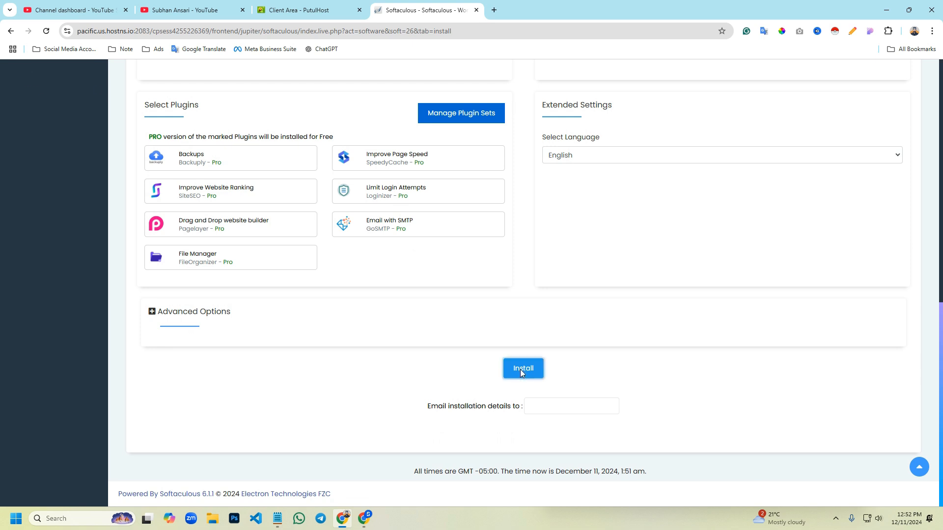
left_click(521, 371)
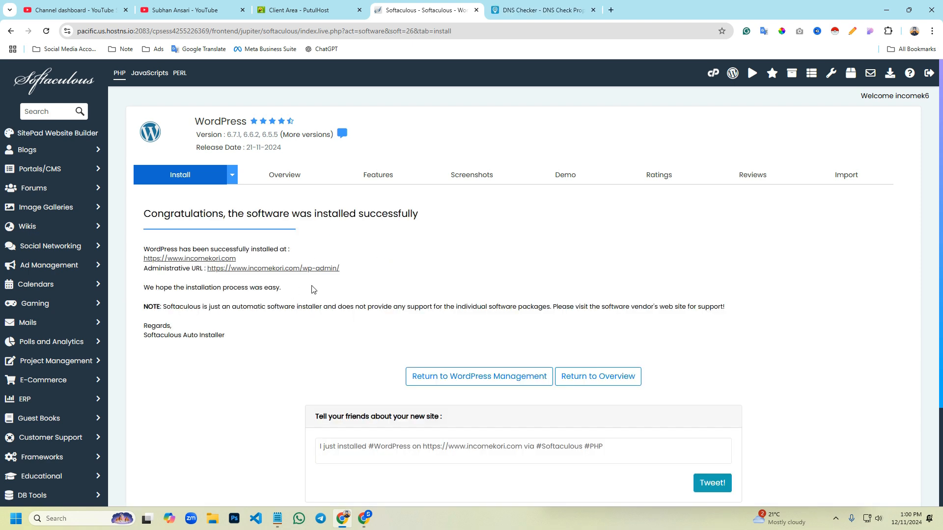
scroll(315, 290, "down", 1)
scroll(316, 290, "up", 1)
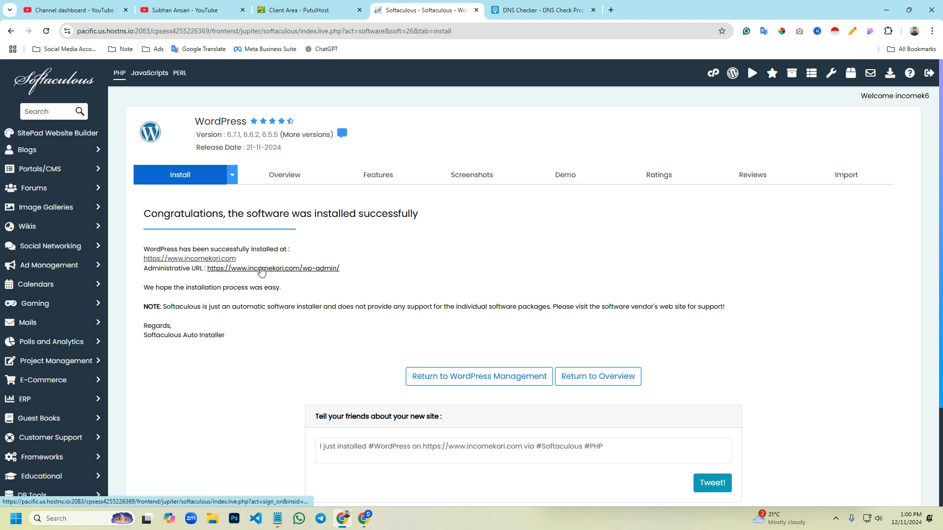
Step: Open the incomekori.com wp-admin past the unsafe-certificate warning and decline the easy setup process
left_click(266, 269)
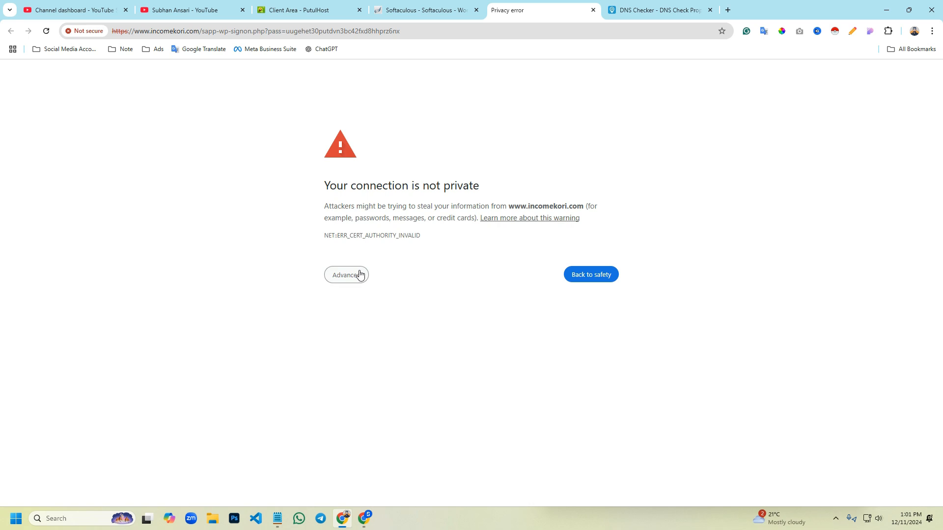
left_click(346, 280)
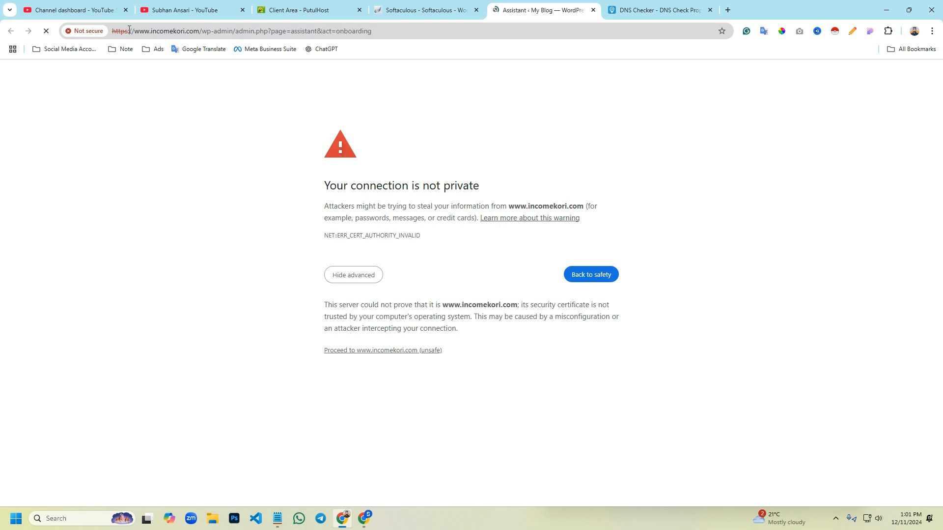
left_click(314, 148)
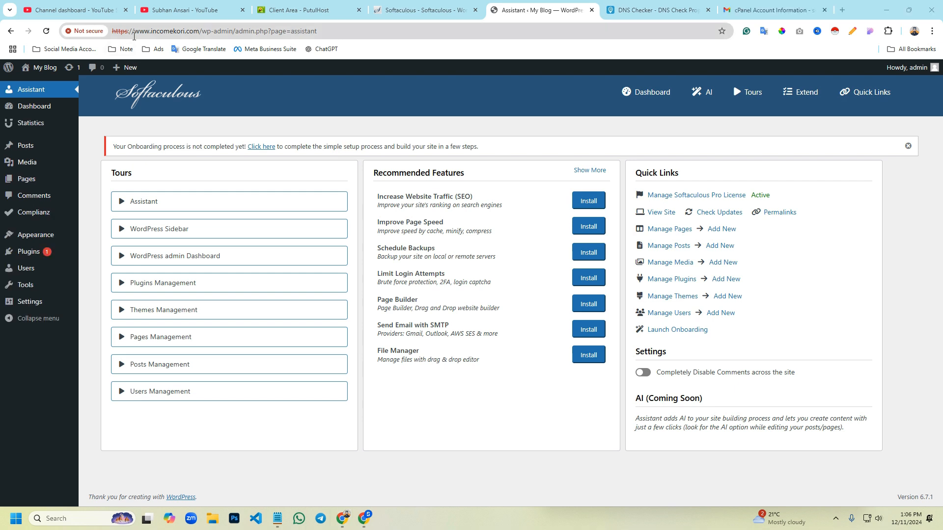
Step: Return to the 'Assistant ‹ My Blog — WordPress' admin tab and select its address bar
left_click(294, 10)
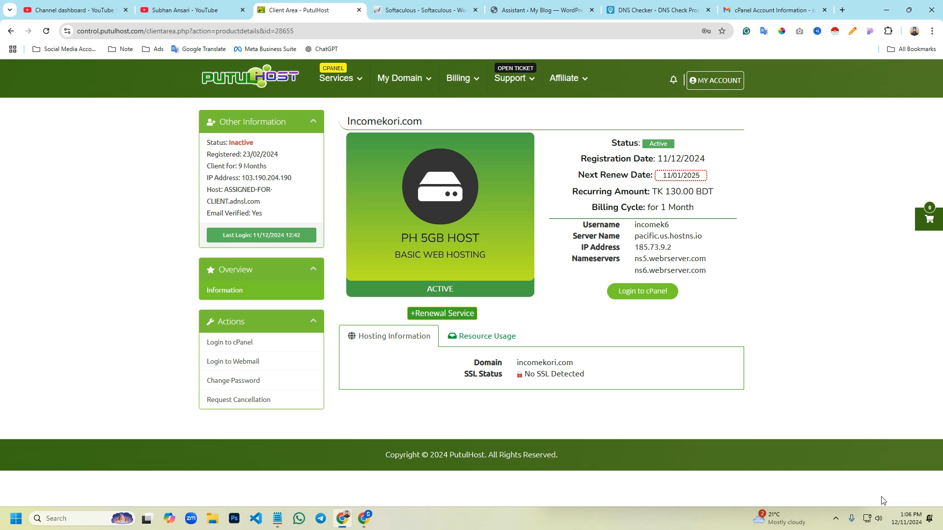
left_click(882, 497)
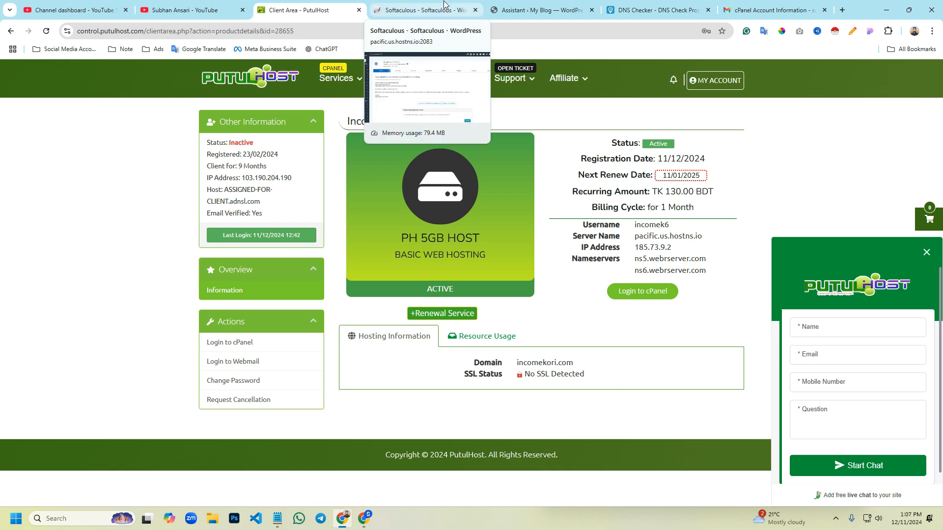
left_click(556, 5)
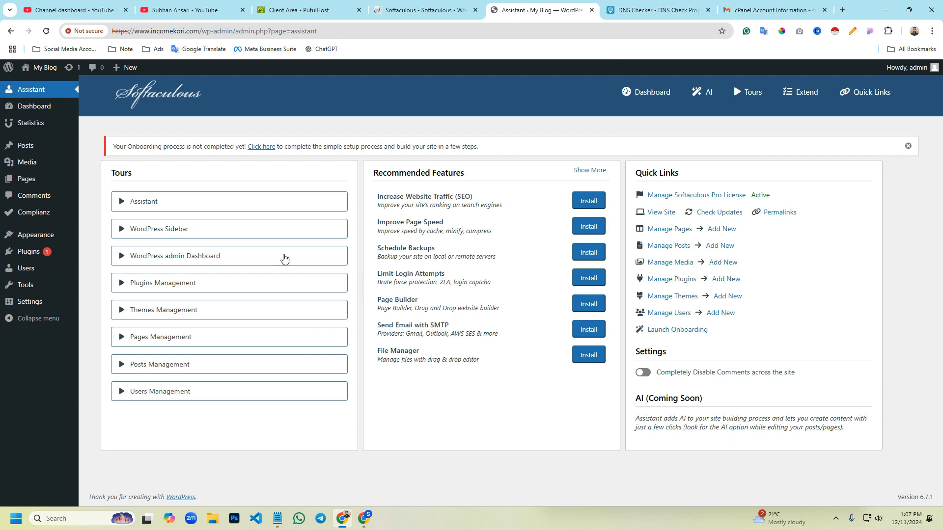
left_click(123, 37)
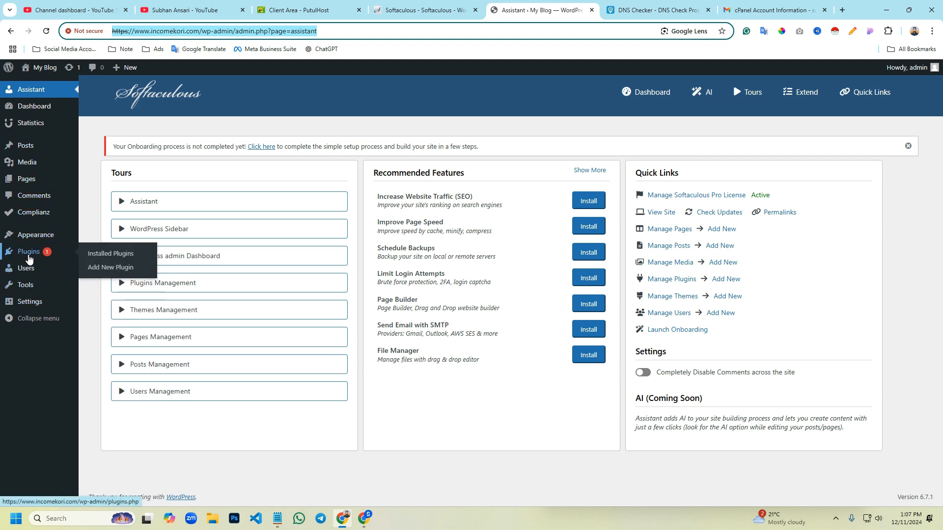
Step: Bulk-deactivate all seven installed plugins from the Plugins list
left_click(29, 251)
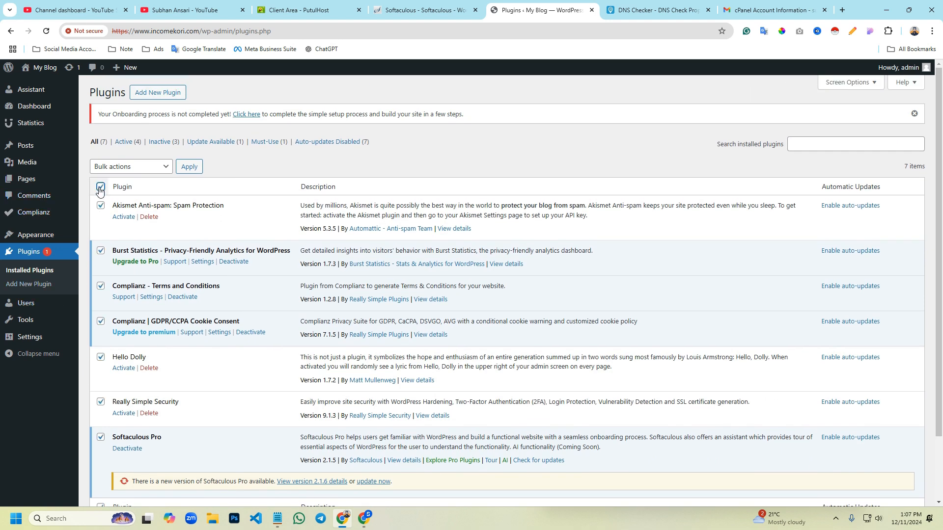
left_click(120, 167)
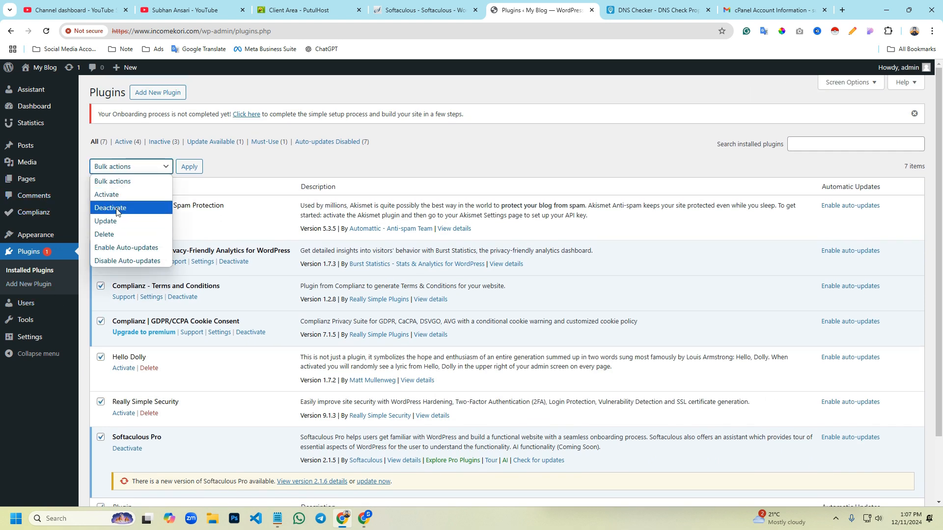
left_click(117, 209)
left_click(190, 170)
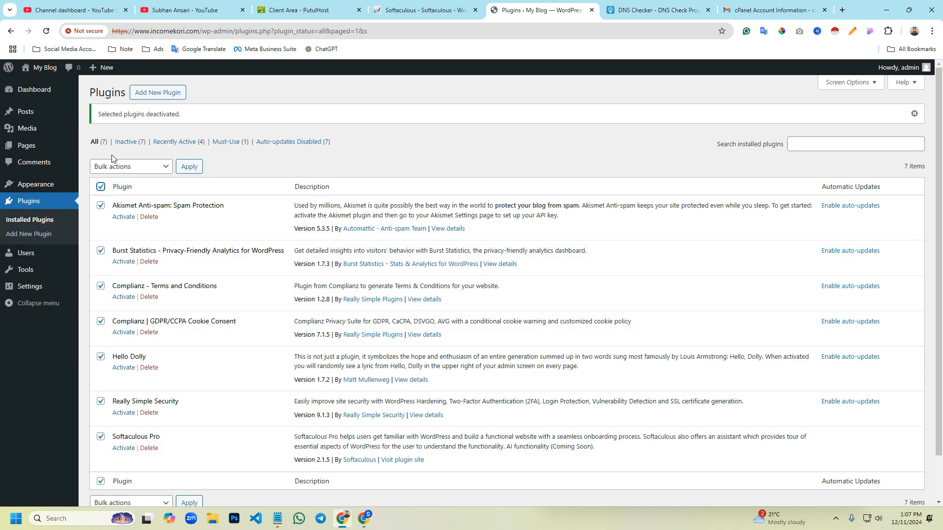
Step: Bulk-delete the deactivated plugins, confirming removal of their files and data
left_click(113, 167)
left_click(104, 232)
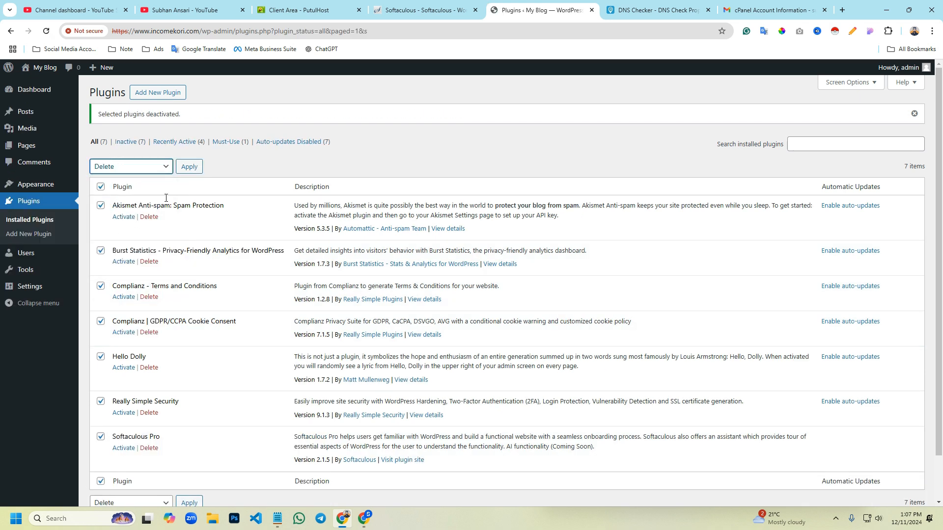
left_click(189, 168)
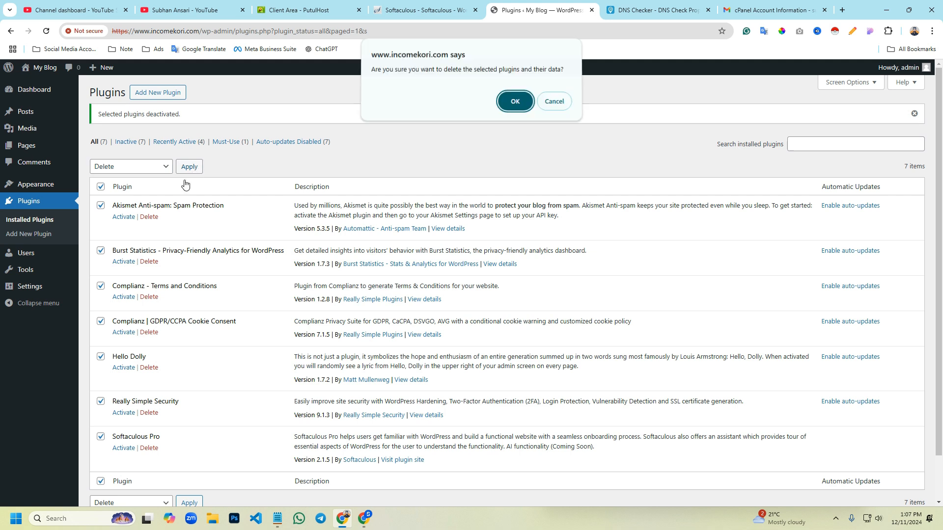
left_click(524, 108)
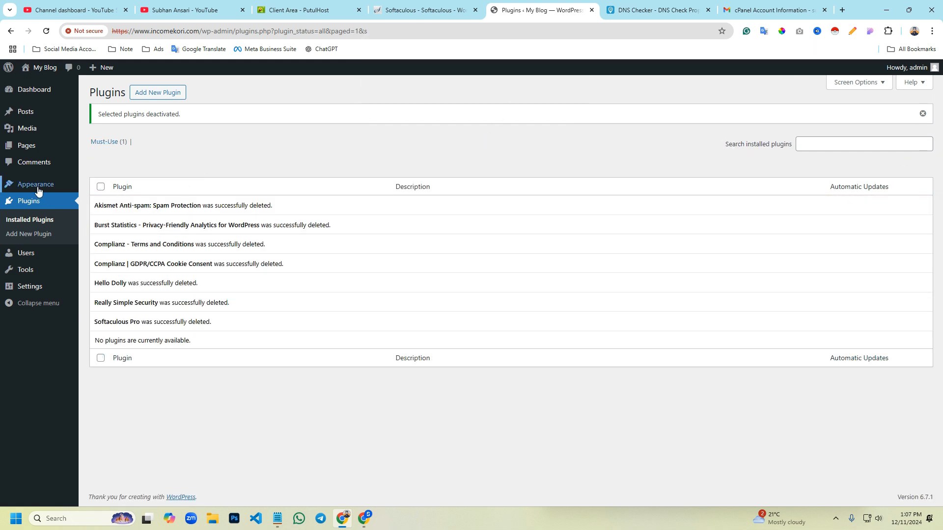
mouse_move(37, 191)
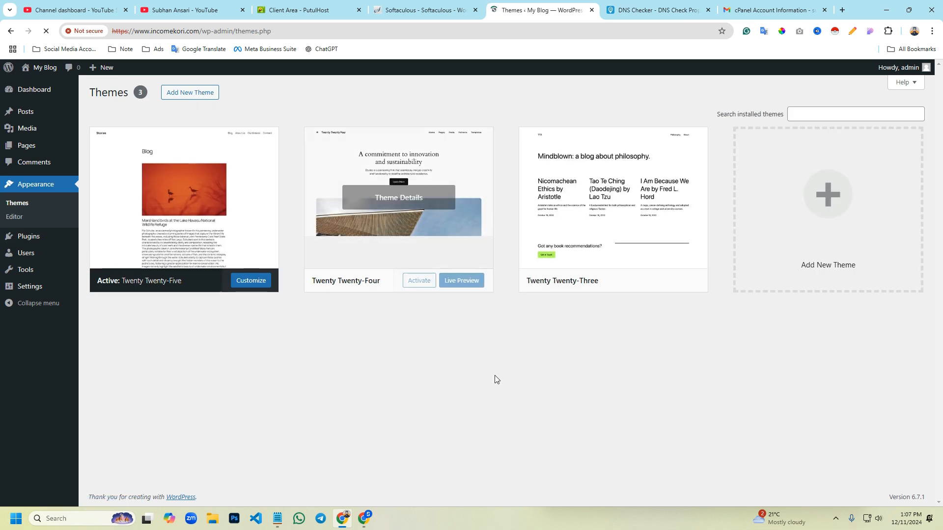
Step: Delete the Twenty Twenty-Three theme from its theme details
left_click(624, 237)
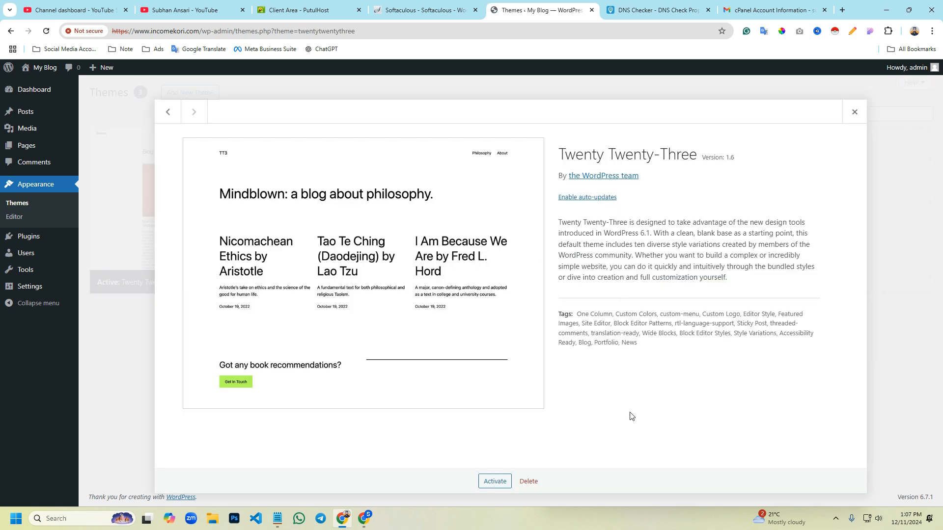
left_click(528, 481)
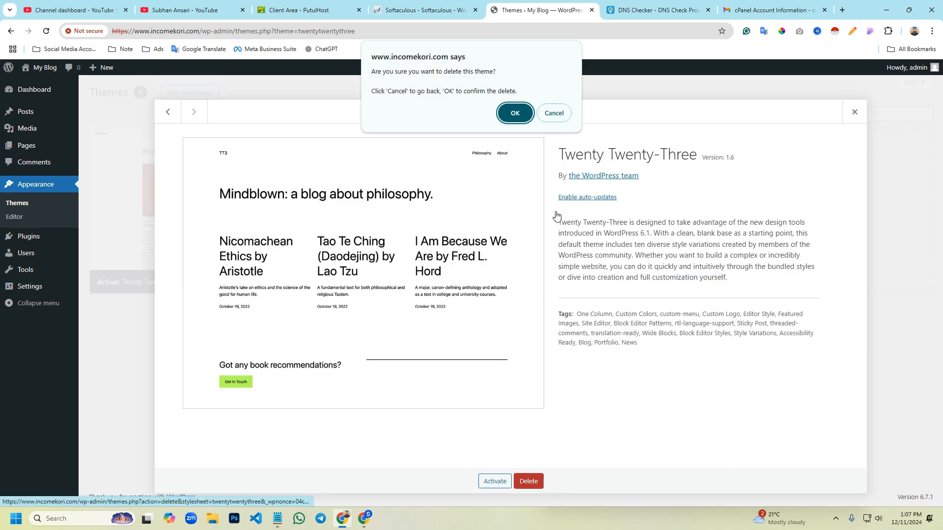
left_click(514, 112)
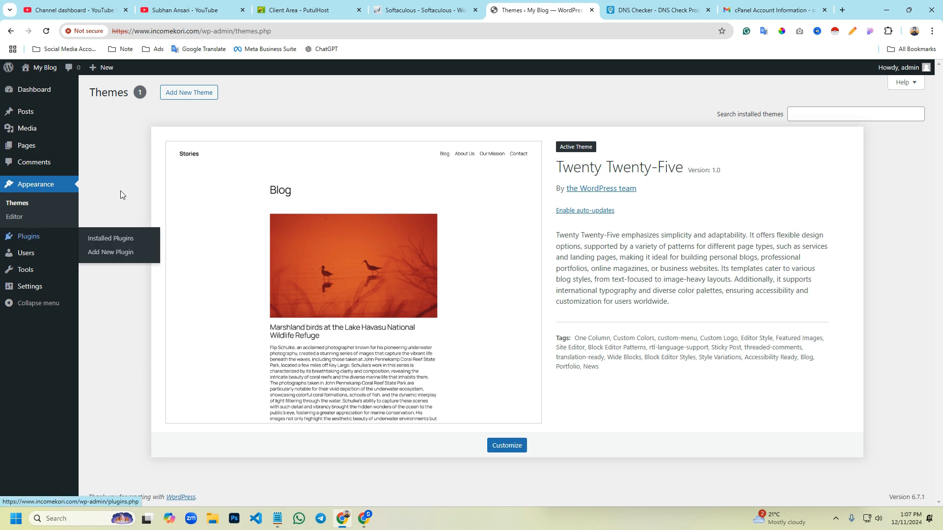
Step: Install the Astra theme from the theme directory and activate it
left_click(186, 101)
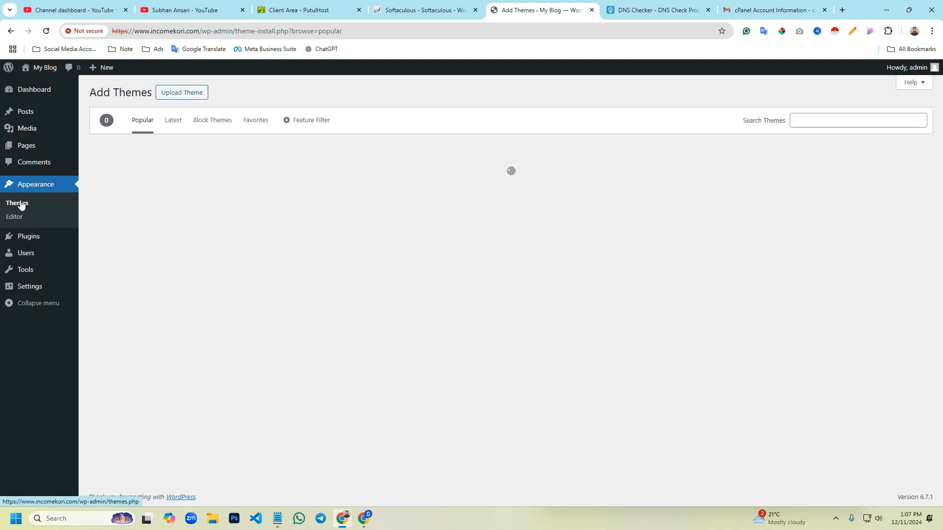
mouse_move(832, 271)
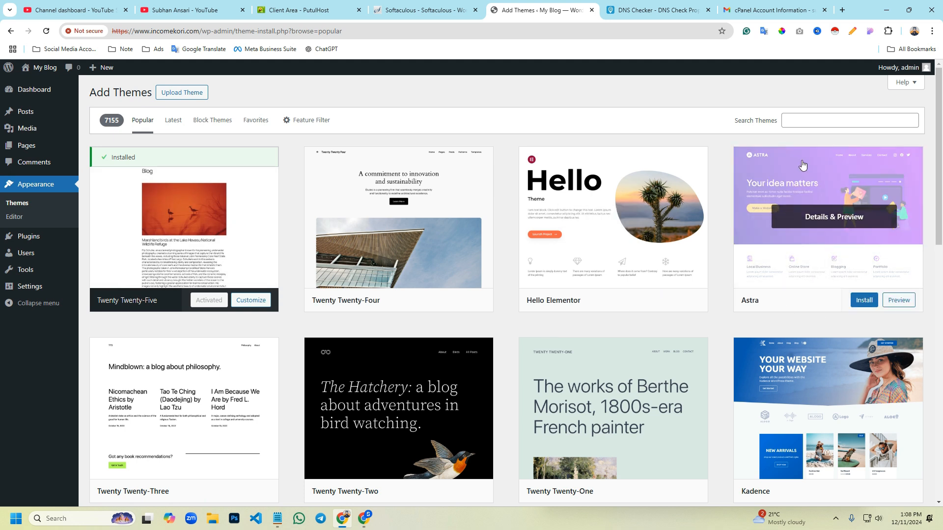
left_click(811, 125)
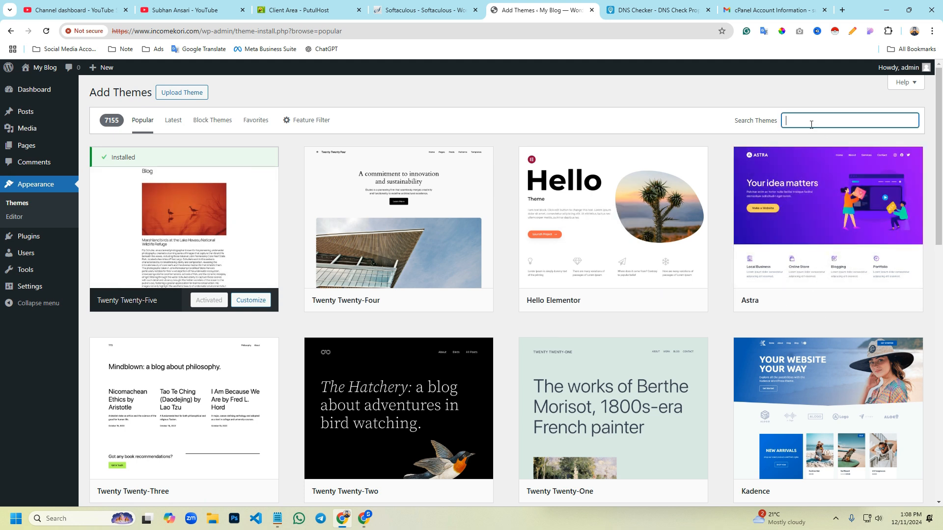
mouse_move(774, 287)
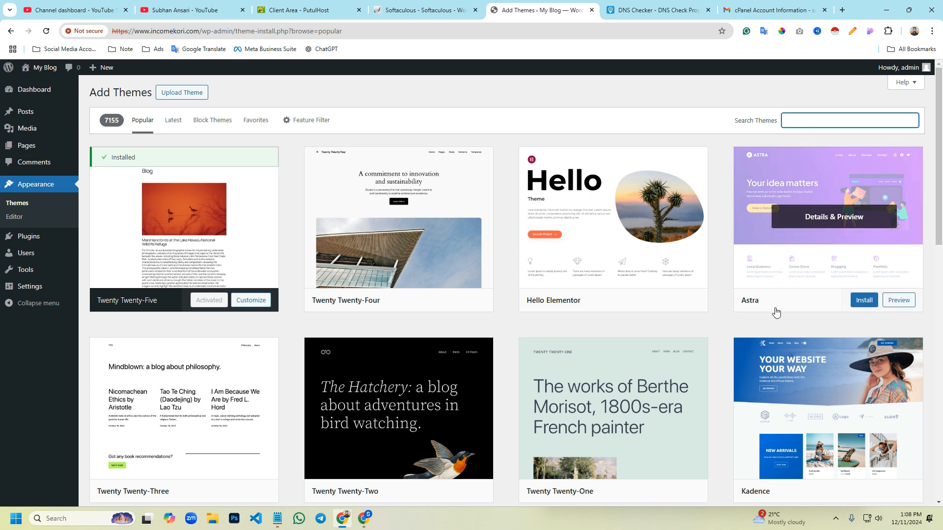
left_click(865, 303)
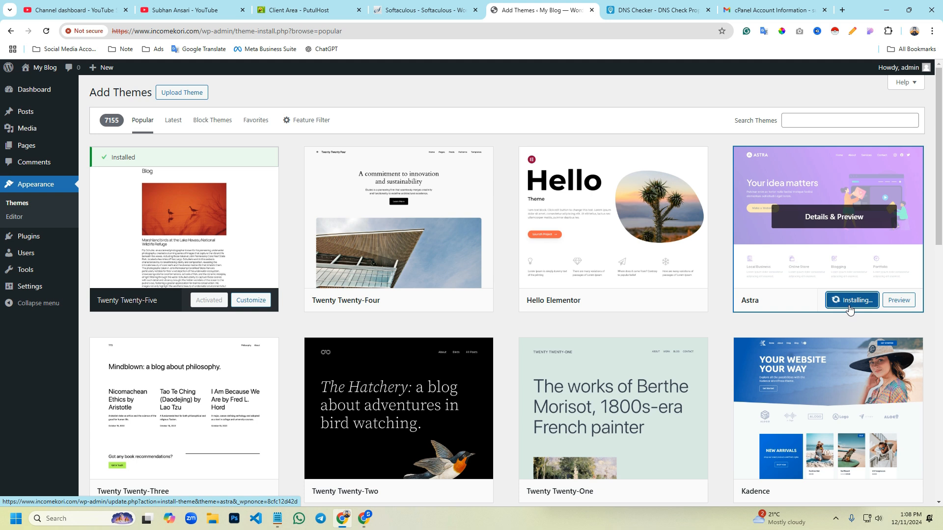
left_click(849, 300)
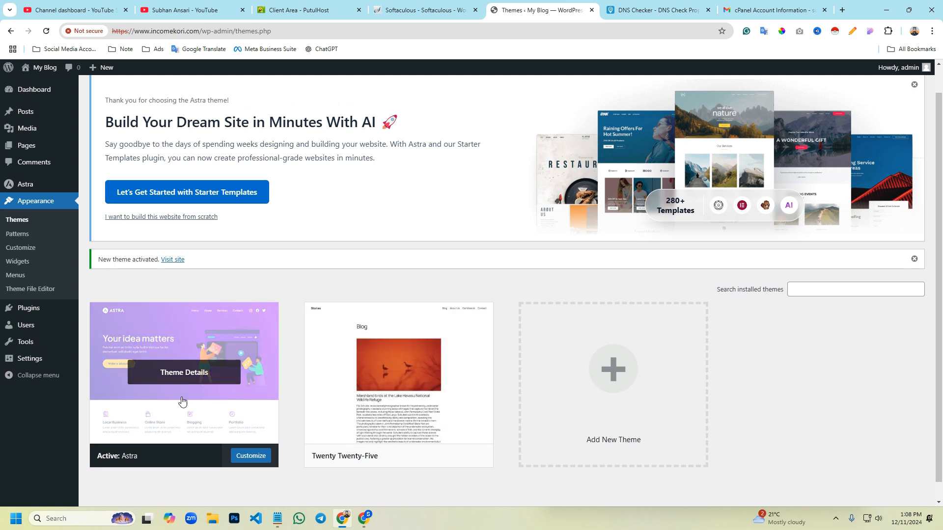
Step: Delete the Twenty Twenty-Five theme, leaving only Astra
left_click(393, 408)
left_click(527, 480)
left_click(514, 112)
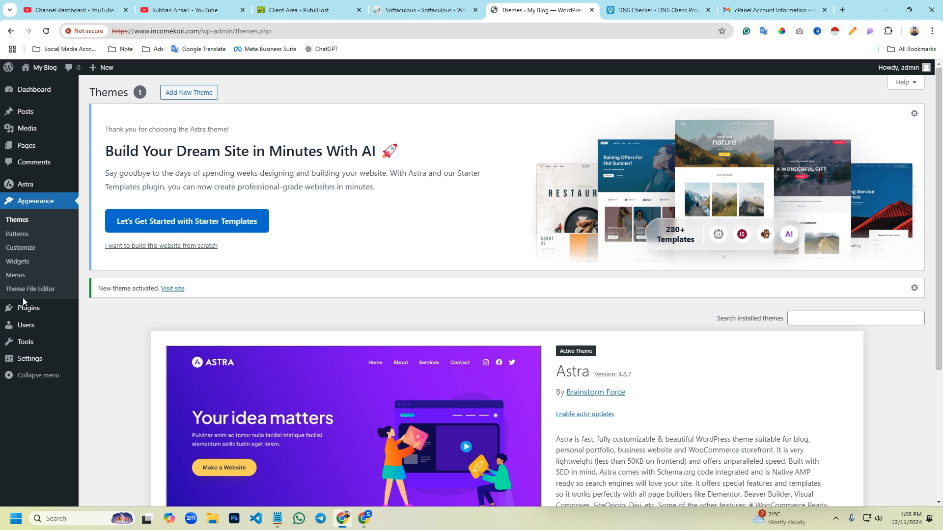
Step: Search the plugin directory for 'sta' and install the Starter Templates plugin
mouse_move(29, 313)
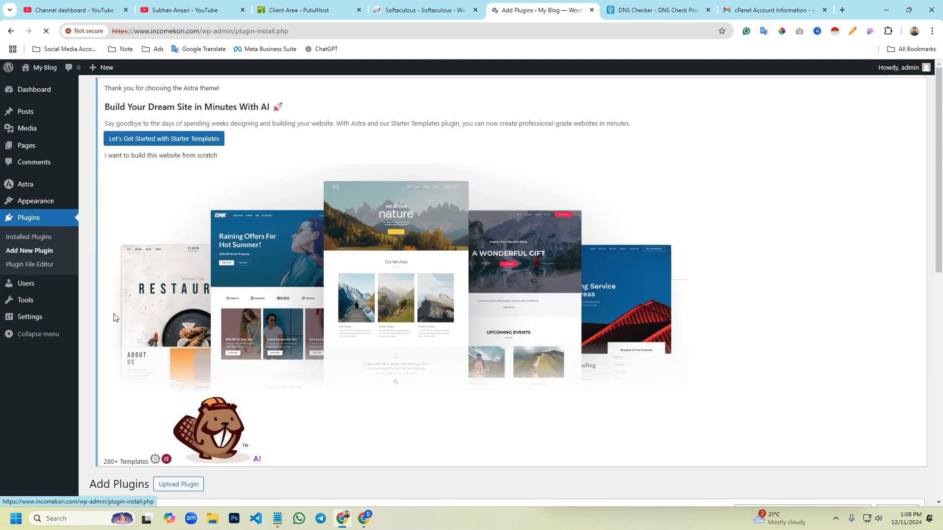
left_click(780, 293)
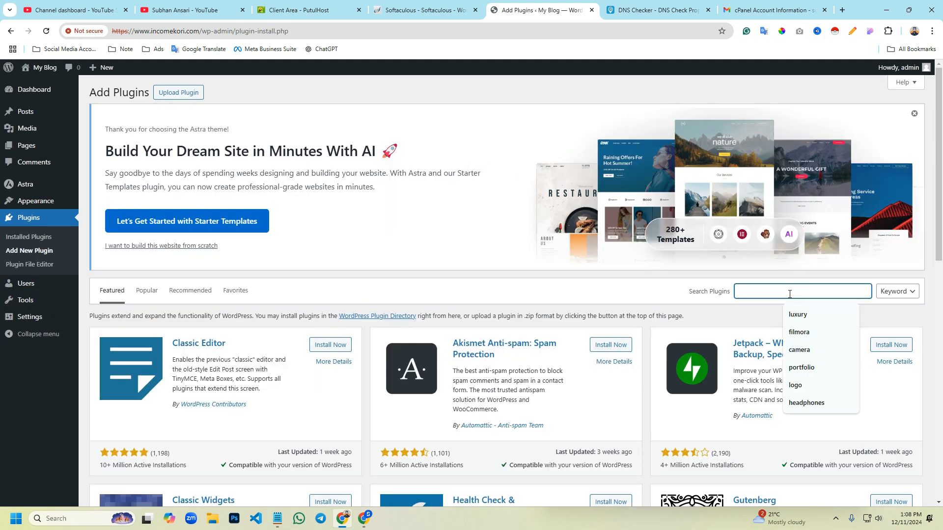
type("starter")
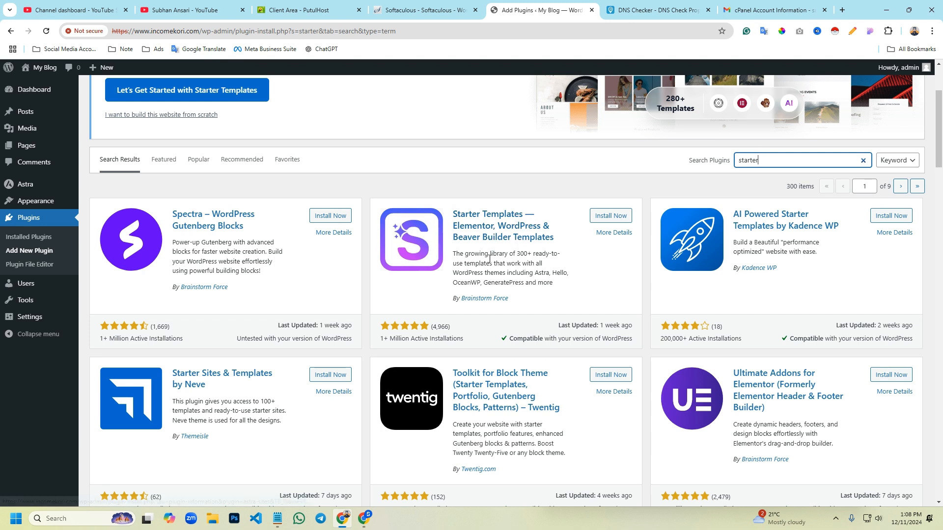
left_click(609, 217)
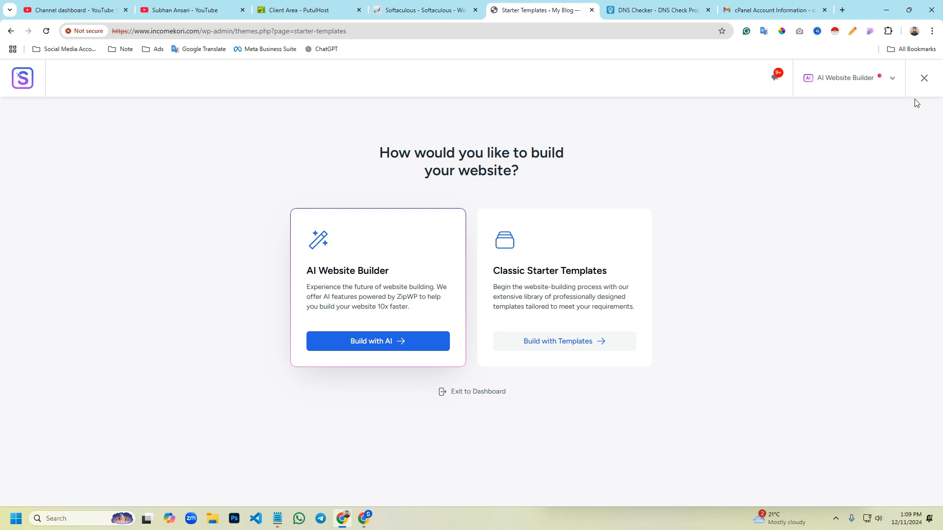
Step: Leave the Starter Templates builder and return to the WordPress dashboard
left_click(922, 78)
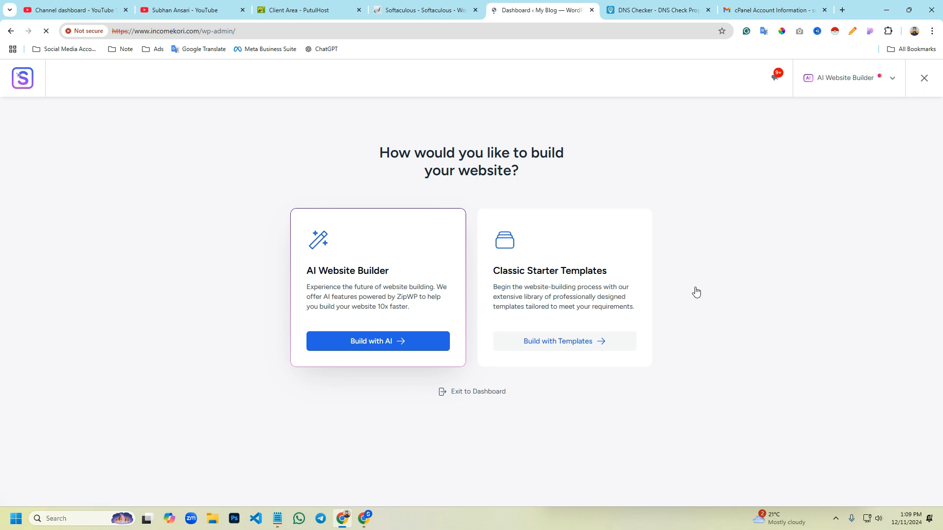
scroll(785, 172, "down", 4)
scroll(422, 242, "up", 4)
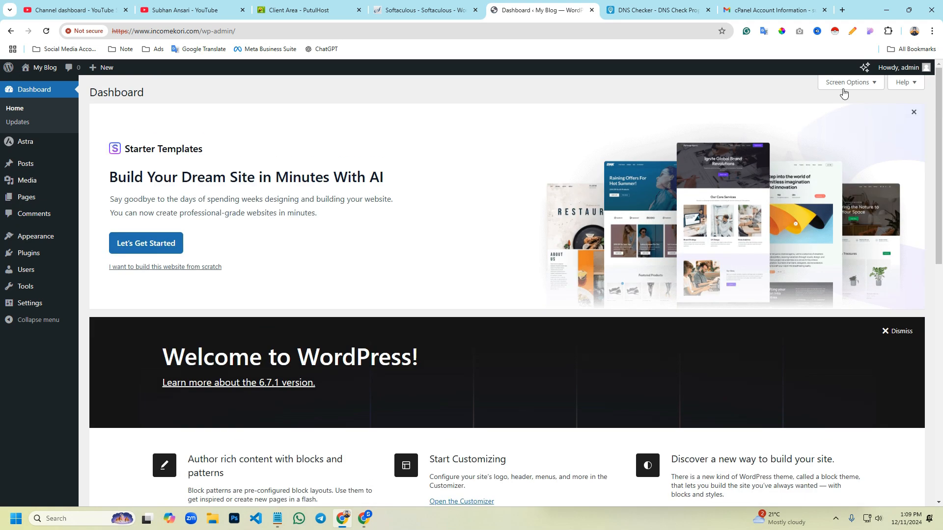
scroll(639, 305, "down", 10)
scroll(659, 301, "up", 10)
key("Print")
left_click_drag(815, 77, 885, 101)
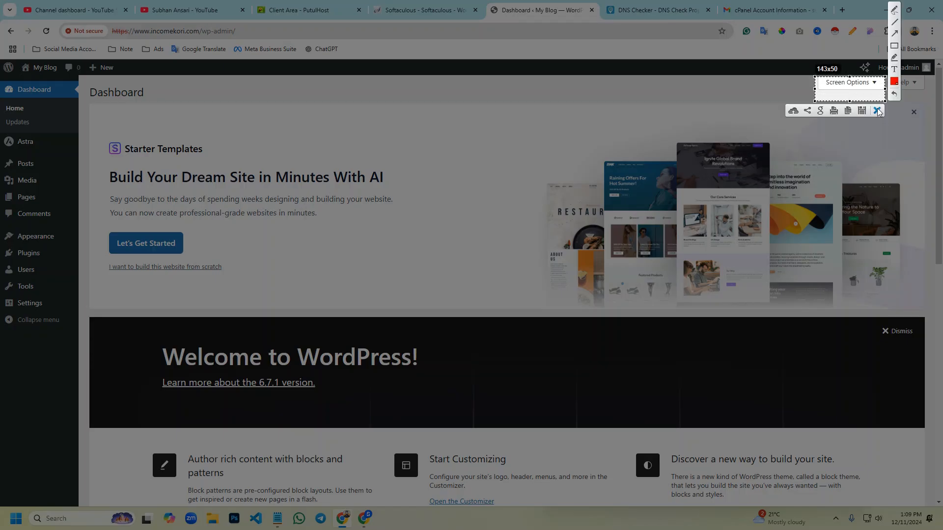
left_click(878, 110)
Step: Hide Site Health, At a Glance, Activity, Quick Draft, Events and News, Welcome; dismiss Starter Templates banner
left_click(849, 82)
left_click(102, 126)
left_click(170, 126)
left_click(219, 126)
left_click(258, 127)
left_click(308, 125)
left_click(412, 129)
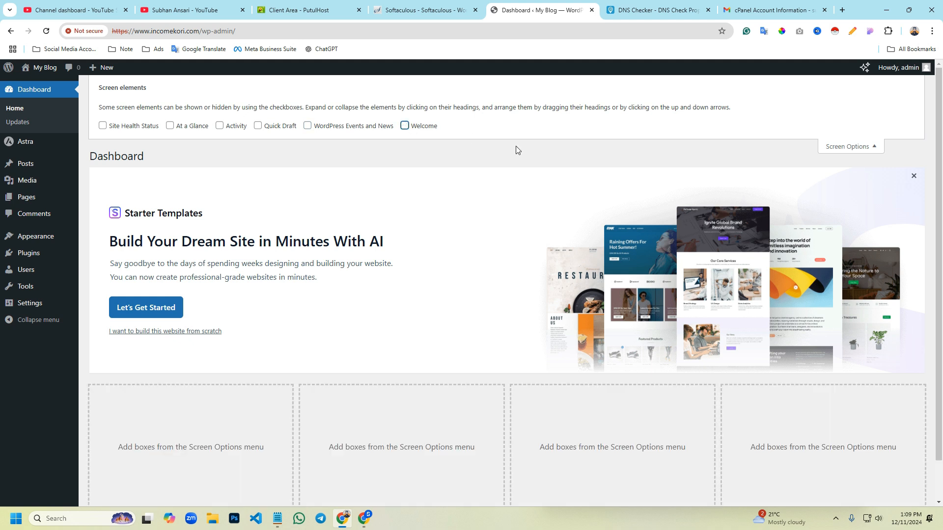
left_click(846, 148)
left_click(919, 113)
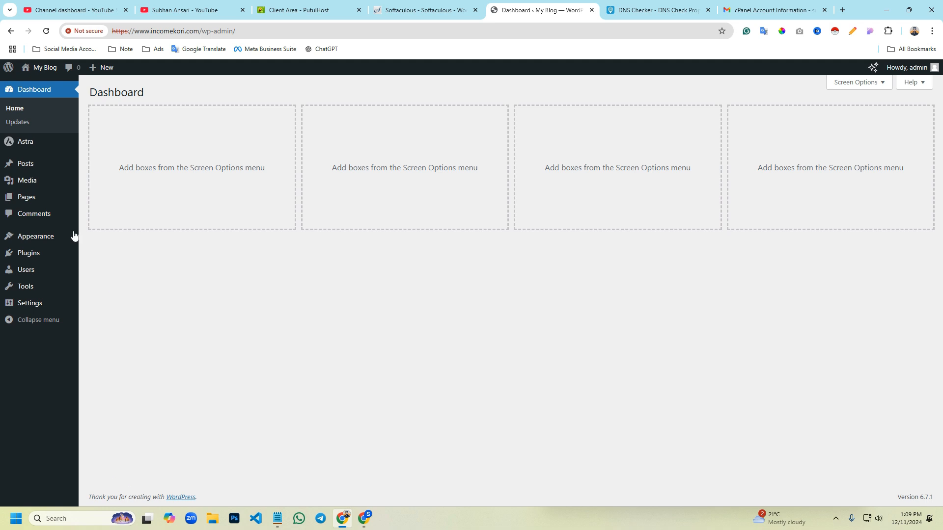
Step: Open the Astra theme dashboard from the sidebar and go to its Starter Templates tab
mouse_move(44, 236)
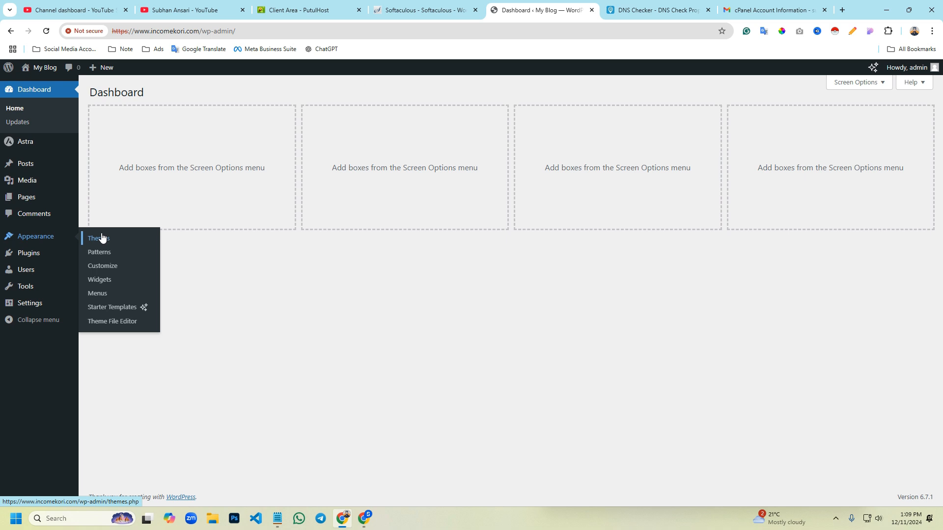
mouse_move(31, 260)
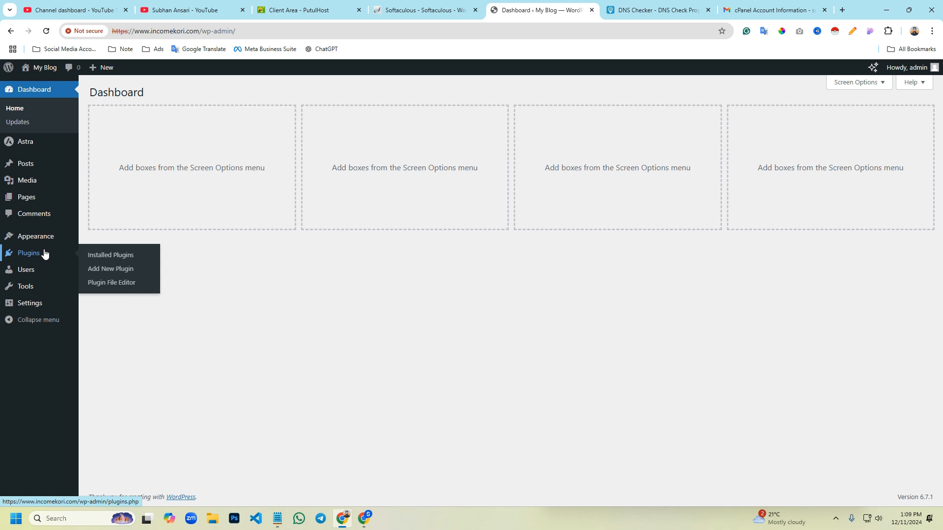
mouse_move(19, 148)
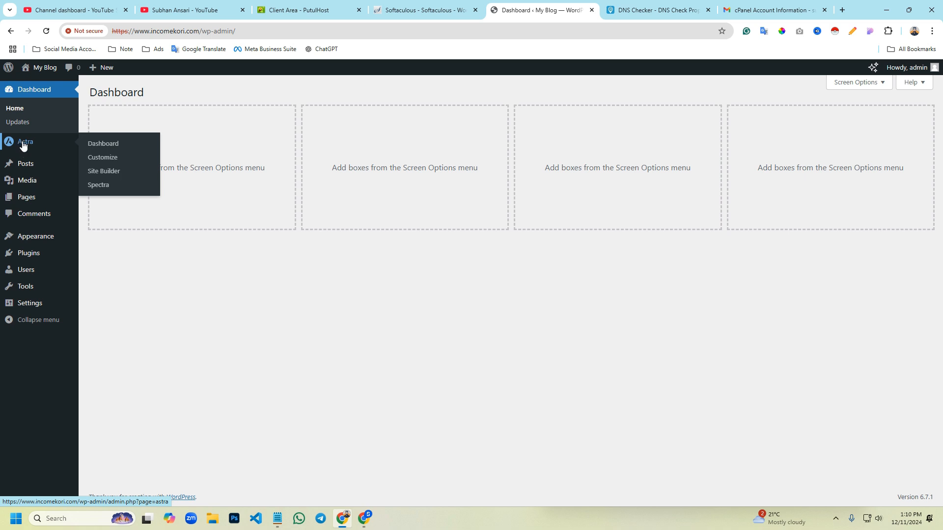
left_click(103, 173)
left_click(104, 150)
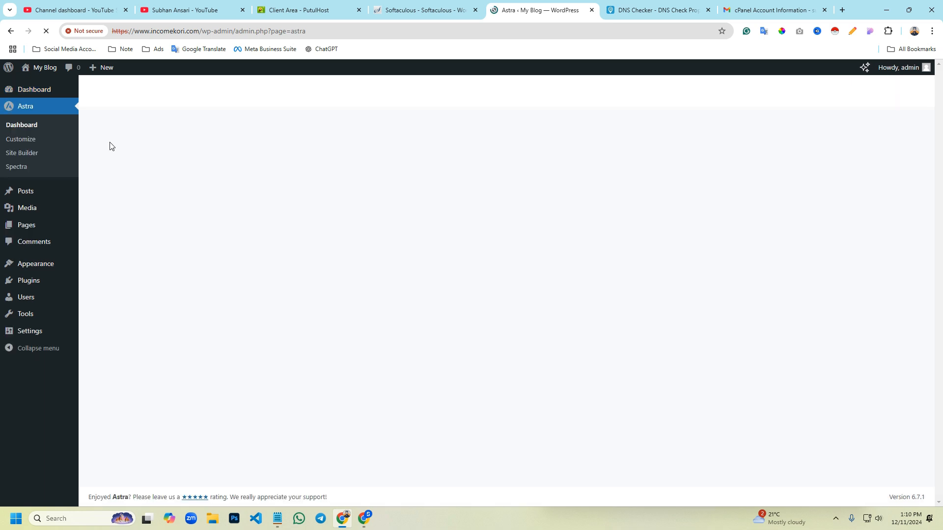
scroll(445, 266, "down", 5)
scroll(436, 264, "up", 5)
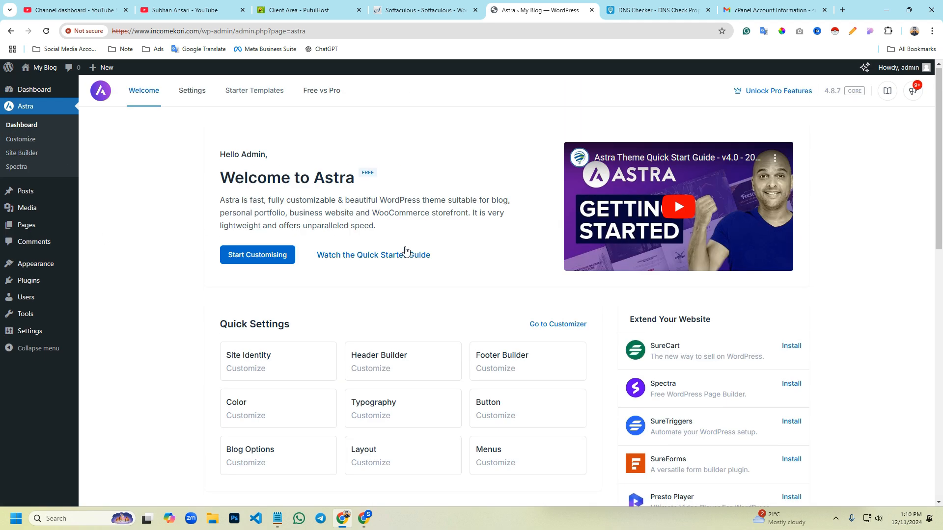
left_click(257, 98)
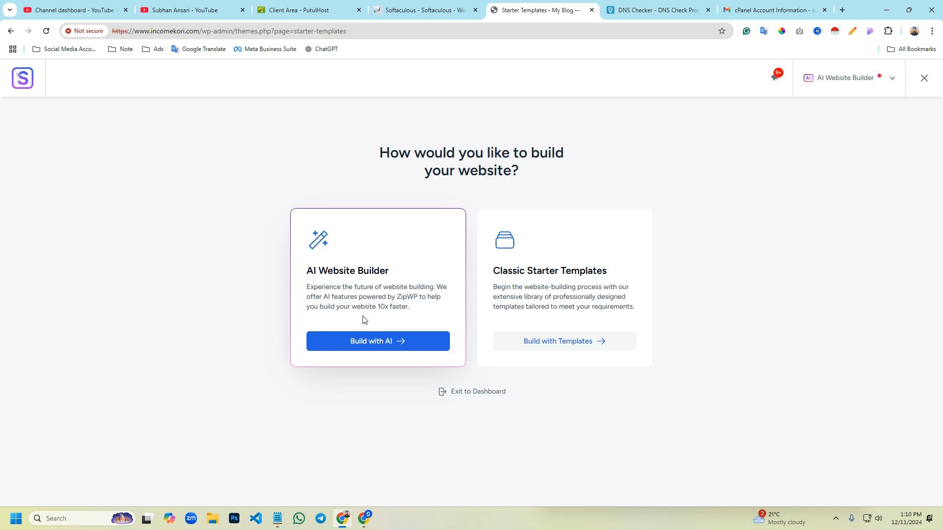
Step: Choose Classic Starter Templates with Elementor as page builder and dismiss the AI builder popup
left_click(587, 349)
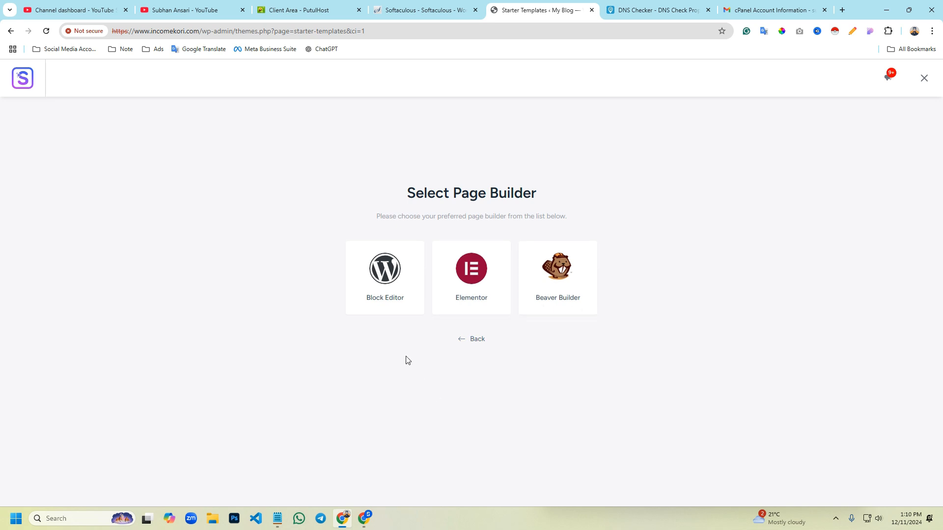
left_click(475, 294)
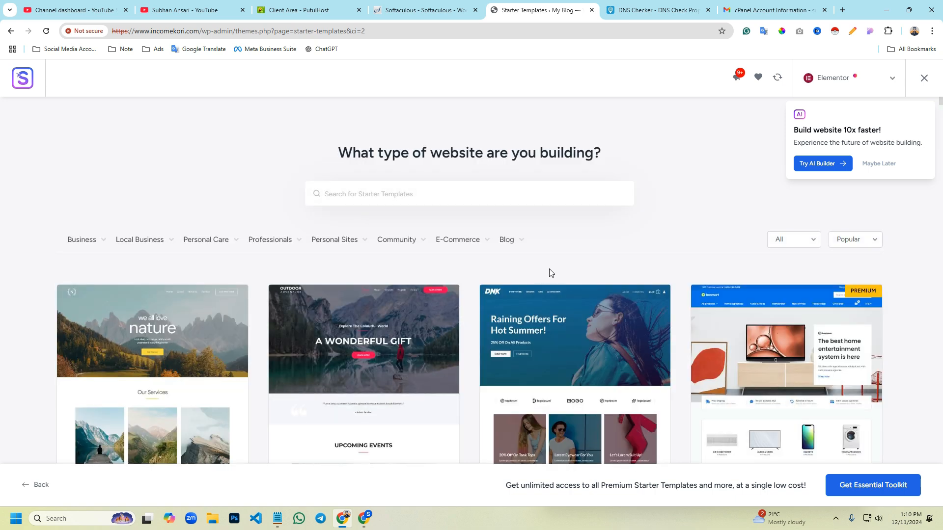
left_click(883, 167)
Step: Scroll the template gallery and look over the category filters
scroll(456, 402, "down", 6)
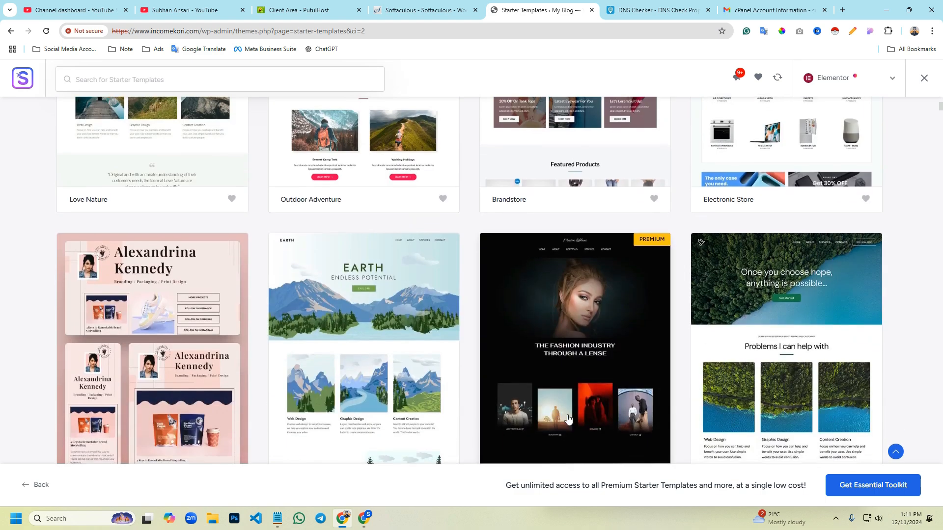
scroll(569, 418, "down", 13)
scroll(647, 410, "up", 5)
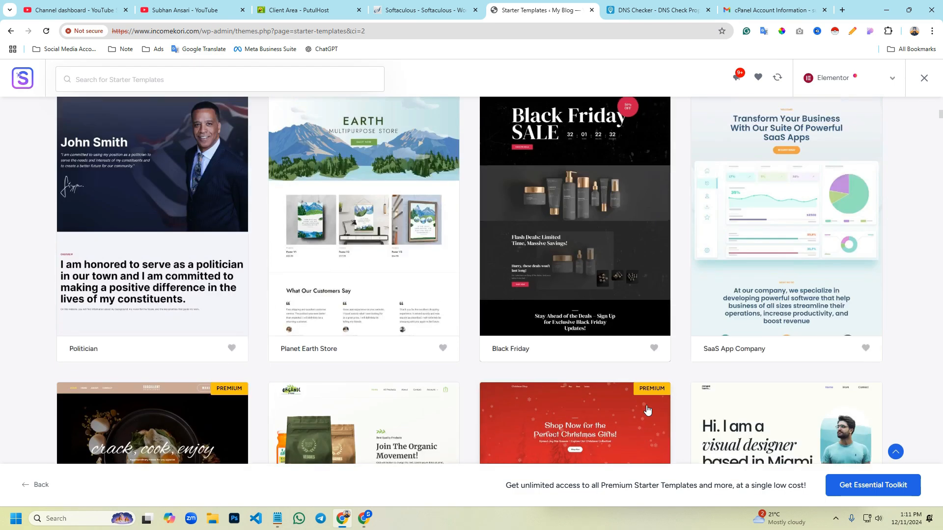
scroll(648, 402, "down", 2)
scroll(651, 354, "down", 1)
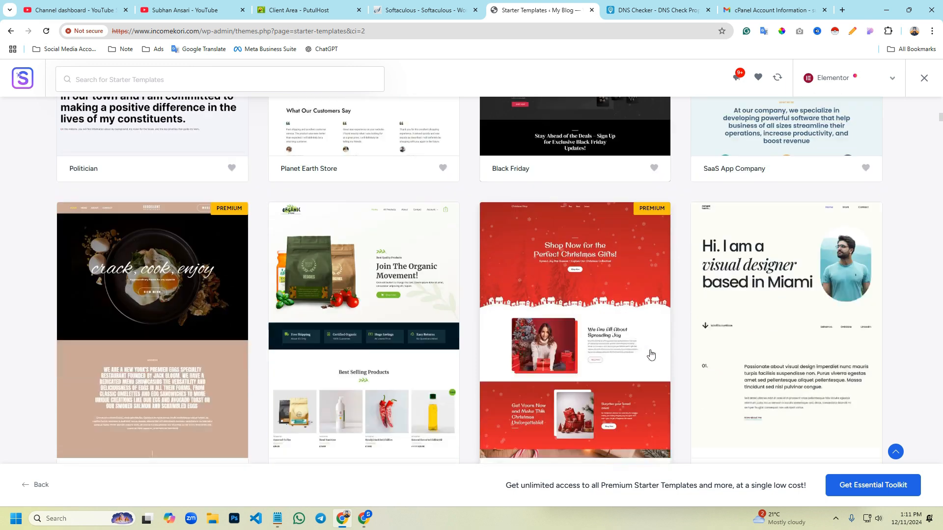
scroll(647, 354, "down", 2)
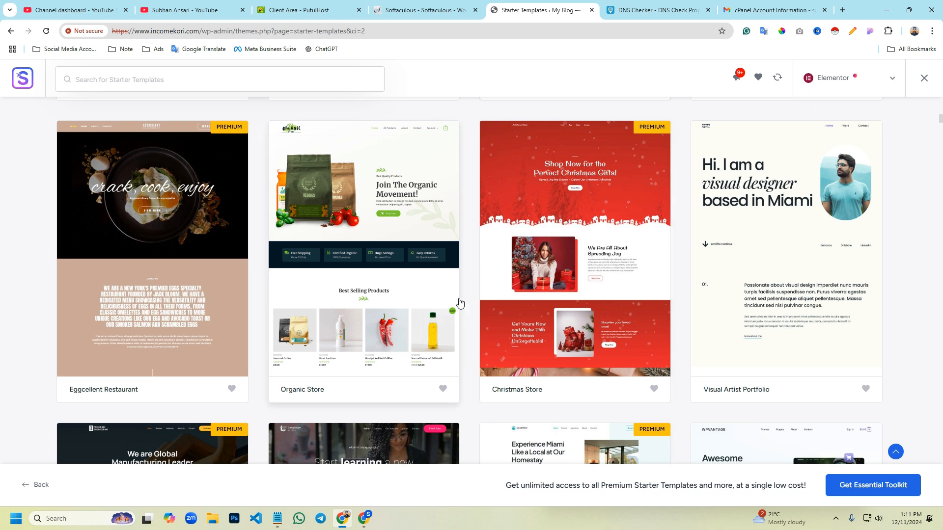
scroll(460, 306, "up", 3)
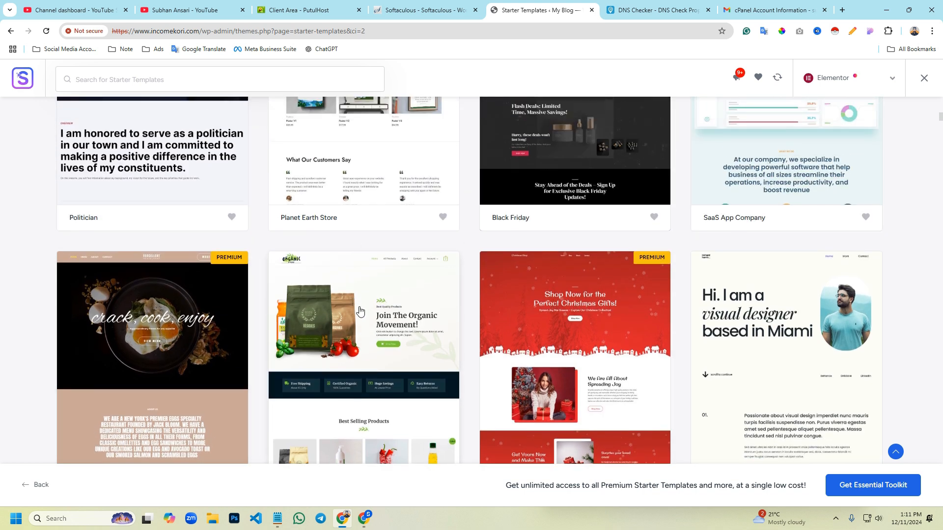
scroll(463, 289, "up", 10)
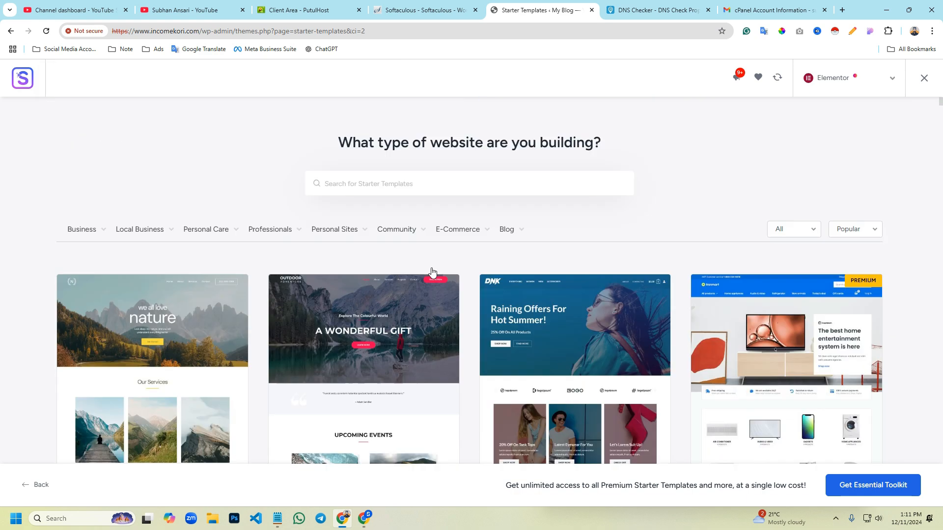
mouse_move(91, 229)
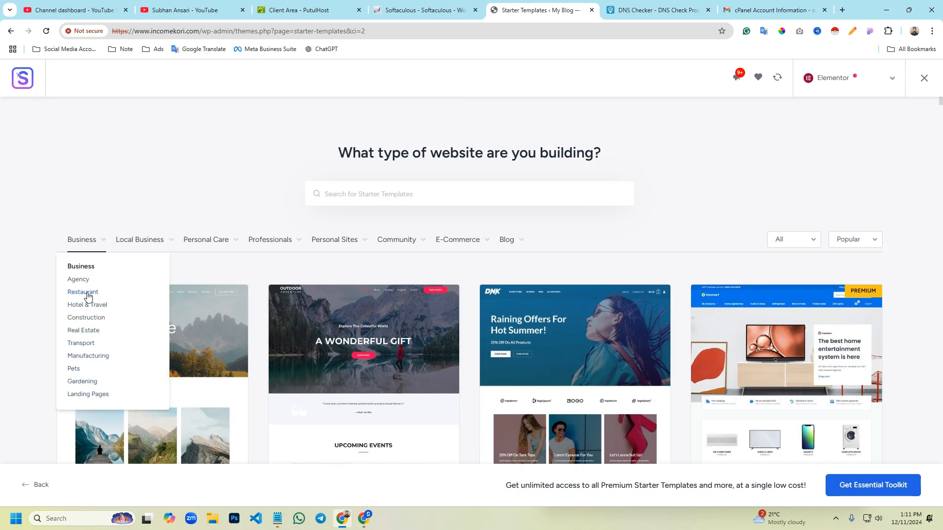
mouse_move(212, 239)
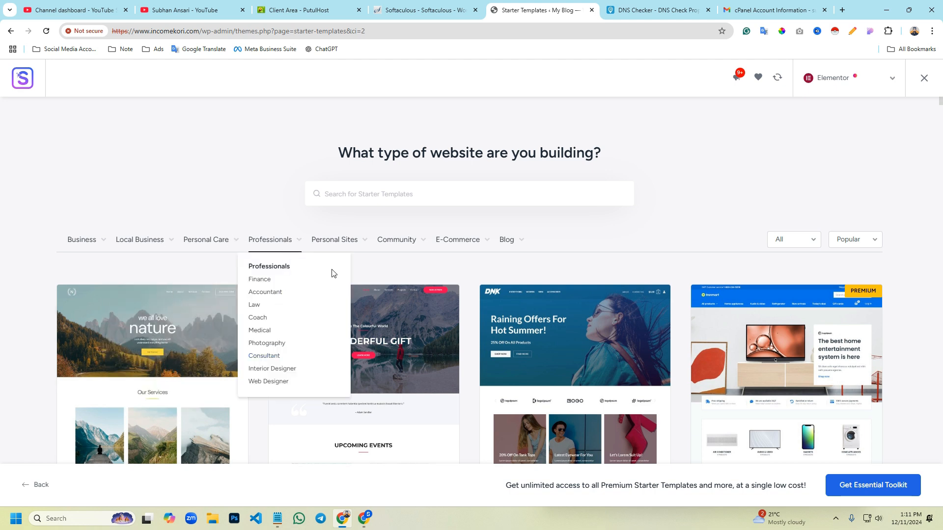
mouse_move(350, 241)
mouse_move(428, 241)
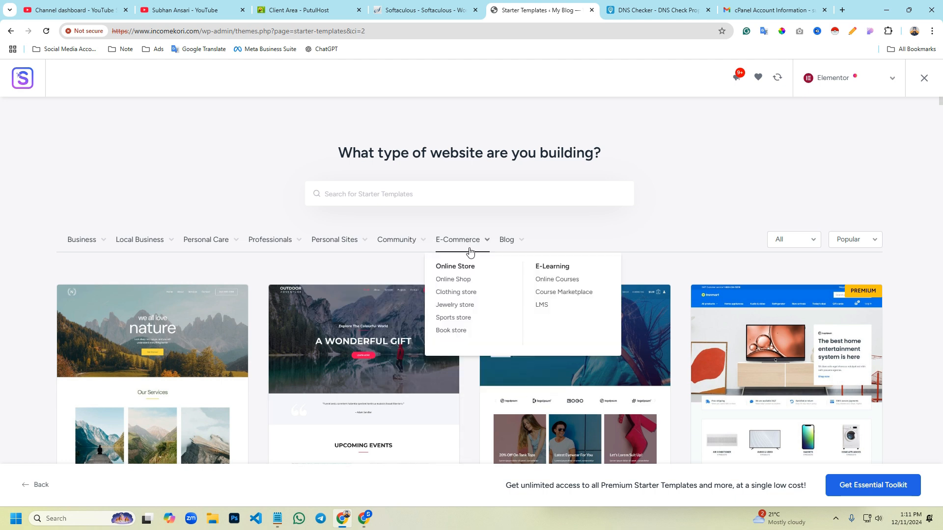
mouse_move(522, 244)
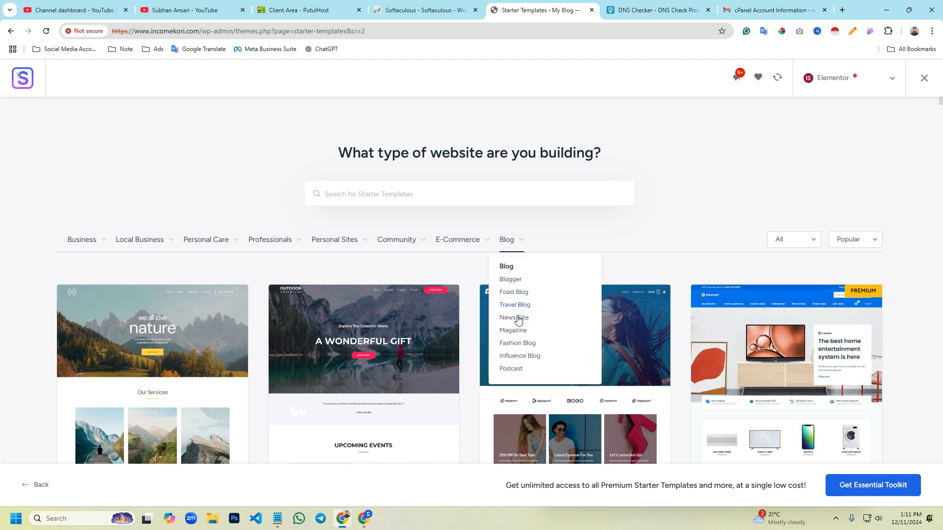
Step: Browse designs such as Locksmith, Electric Scooter, Business Magazine and Furniture Shop
scroll(699, 177, "down", 4)
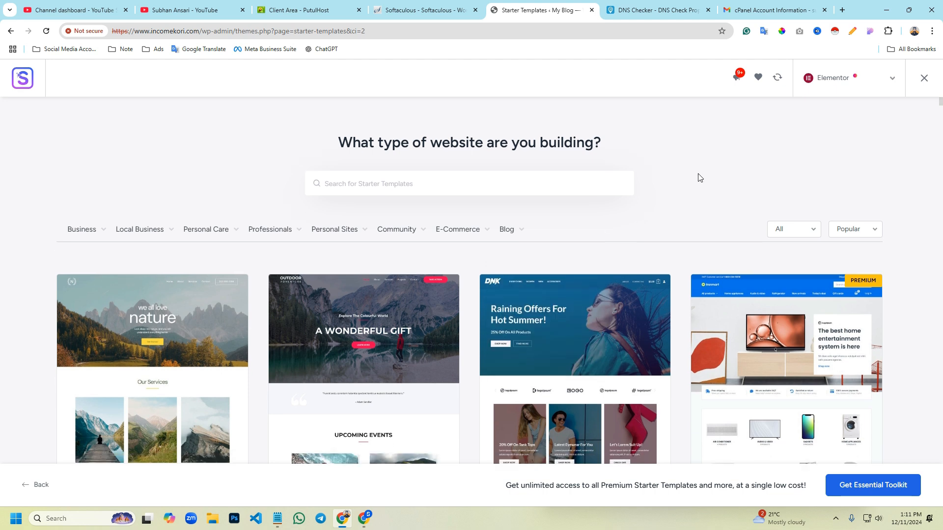
scroll(637, 257, "up", 3)
scroll(371, 196, "up", 1)
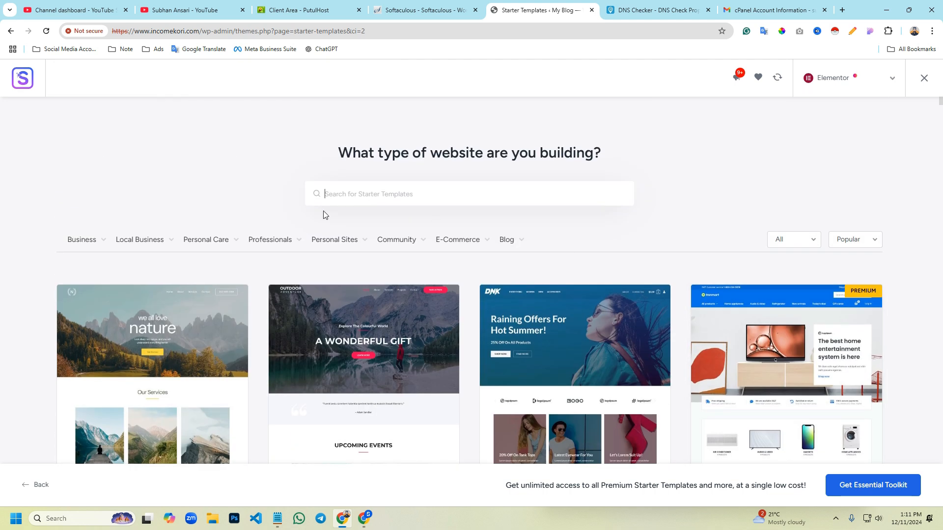
scroll(305, 263, "down", 10)
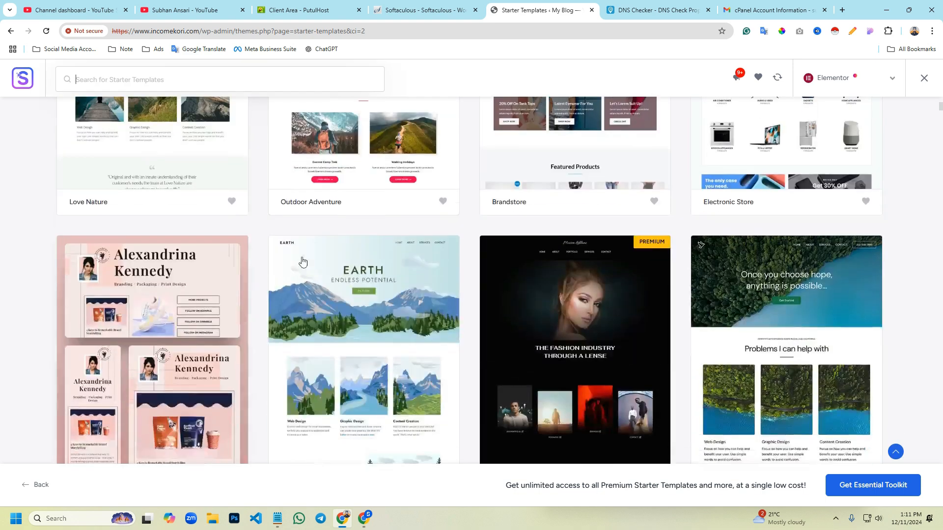
scroll(586, 318, "down", 8)
scroll(589, 320, "up", 8)
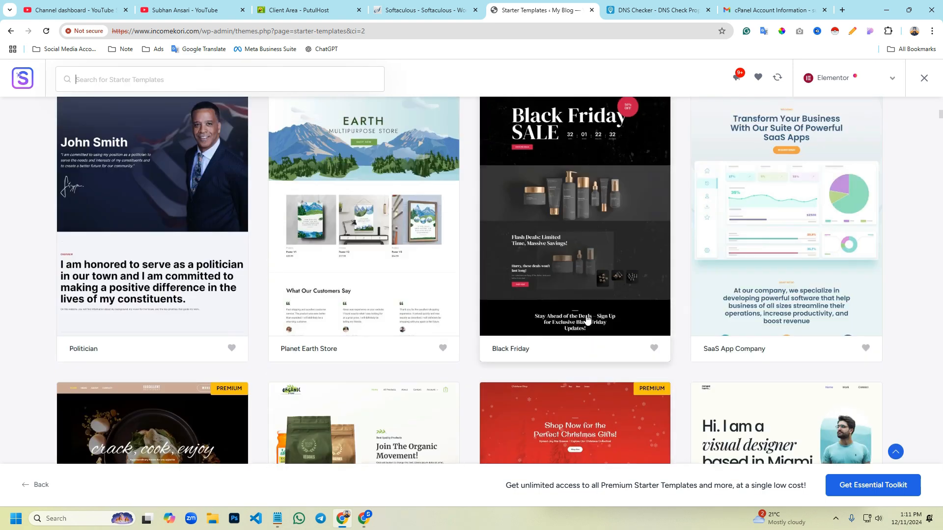
scroll(589, 319, "down", 15)
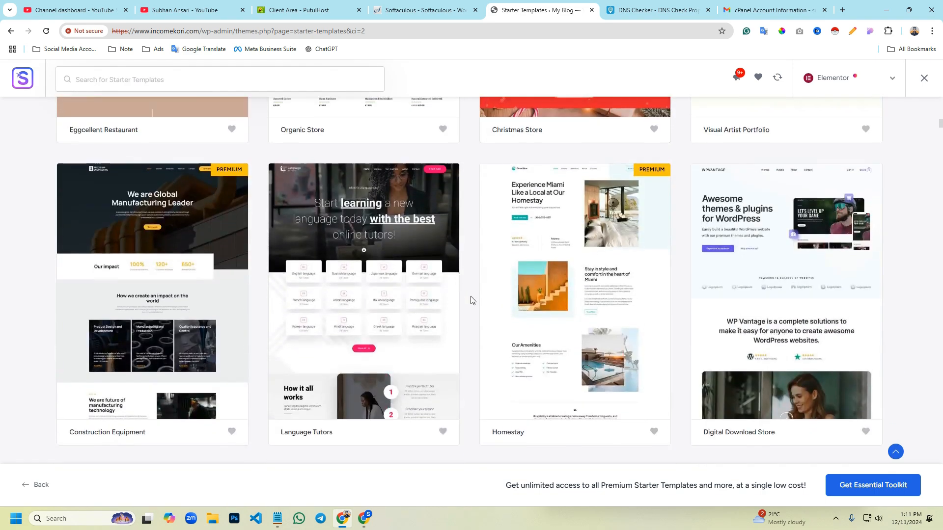
scroll(472, 301, "up", 3)
scroll(472, 298, "up", 3)
scroll(471, 299, "down", 10)
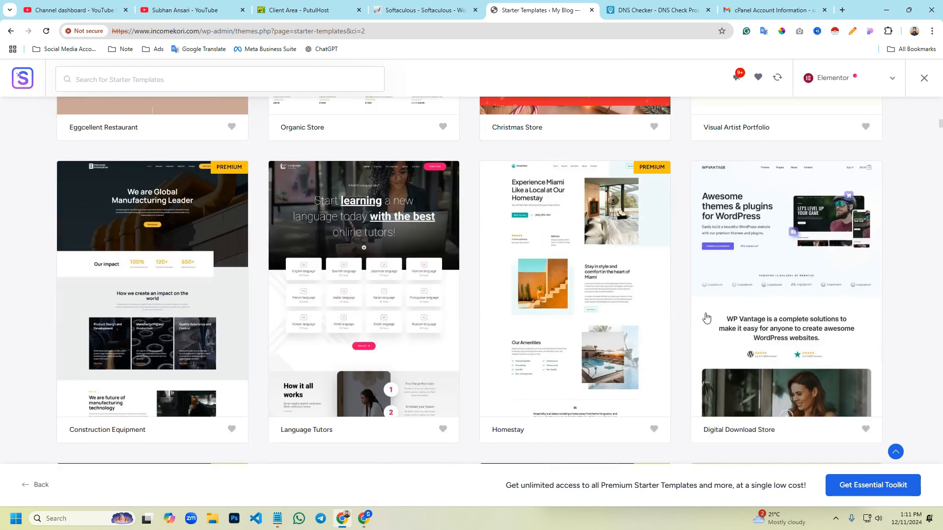
scroll(580, 297, "down", 3)
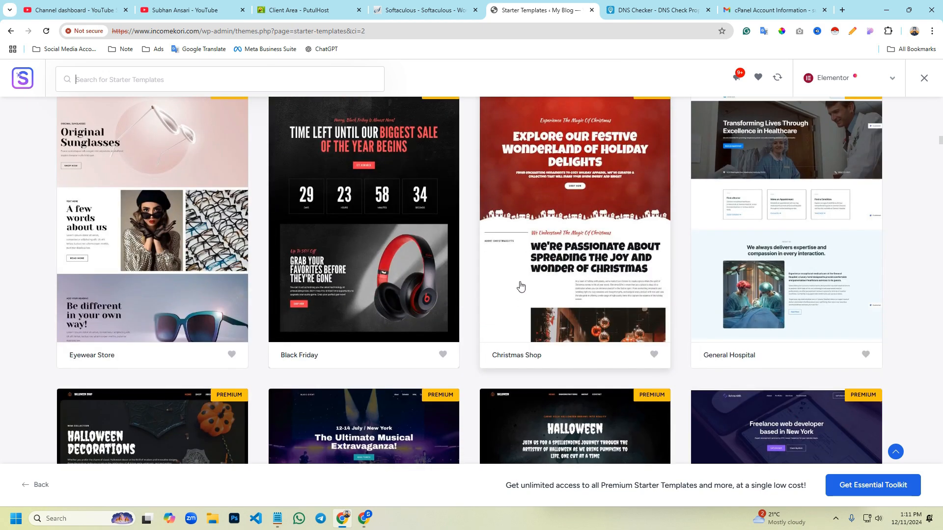
scroll(517, 288, "up", 4)
scroll(516, 289, "down", 7)
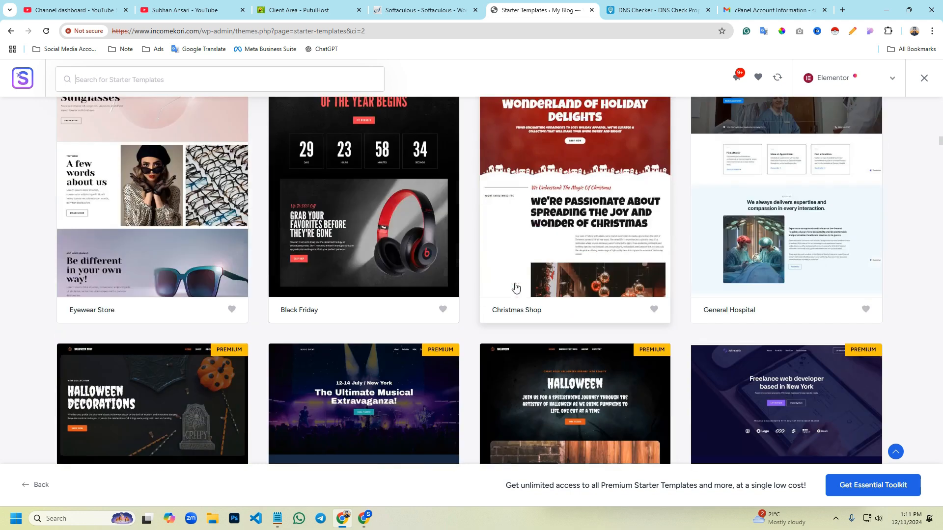
scroll(513, 281, "down", 3)
scroll(513, 281, "up", 2)
scroll(513, 281, "down", 12)
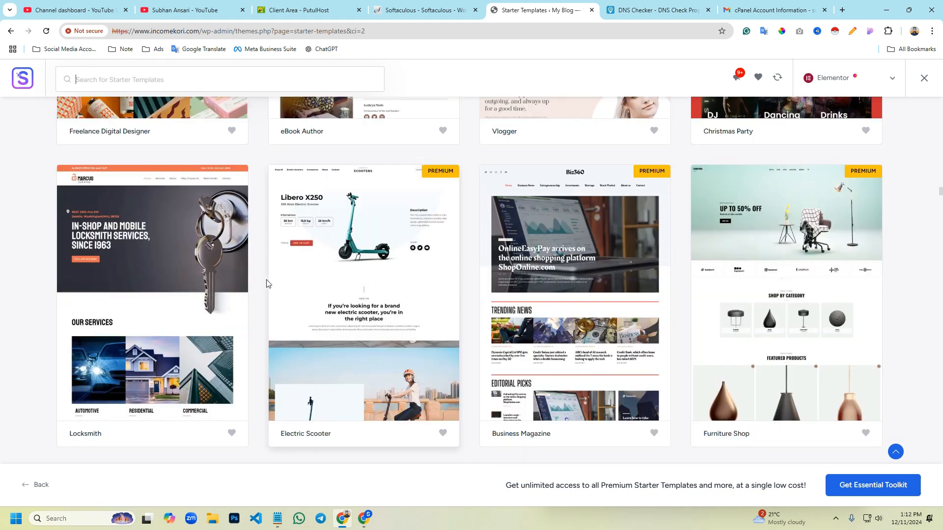
scroll(155, 291, "down", 1)
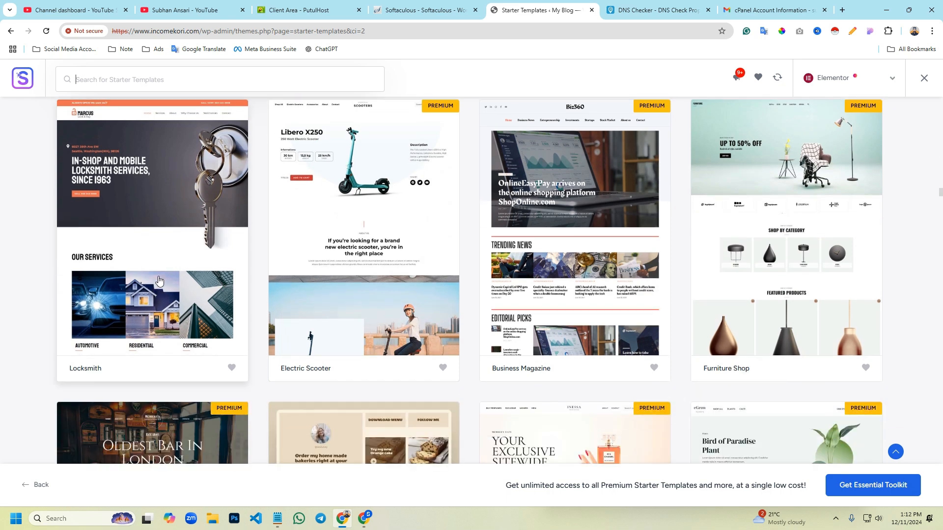
Step: Select the Locksmith template and reopen it at its customize step
left_click(172, 276)
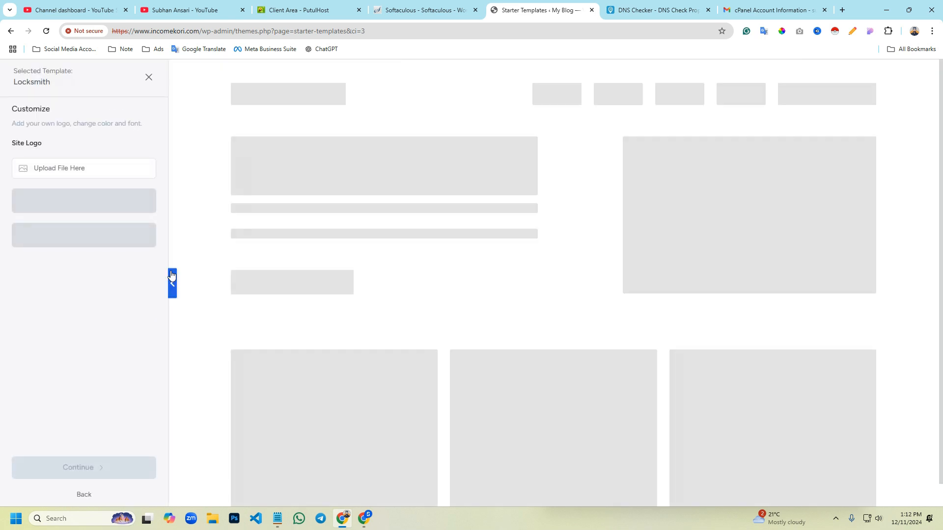
left_click(8, 30)
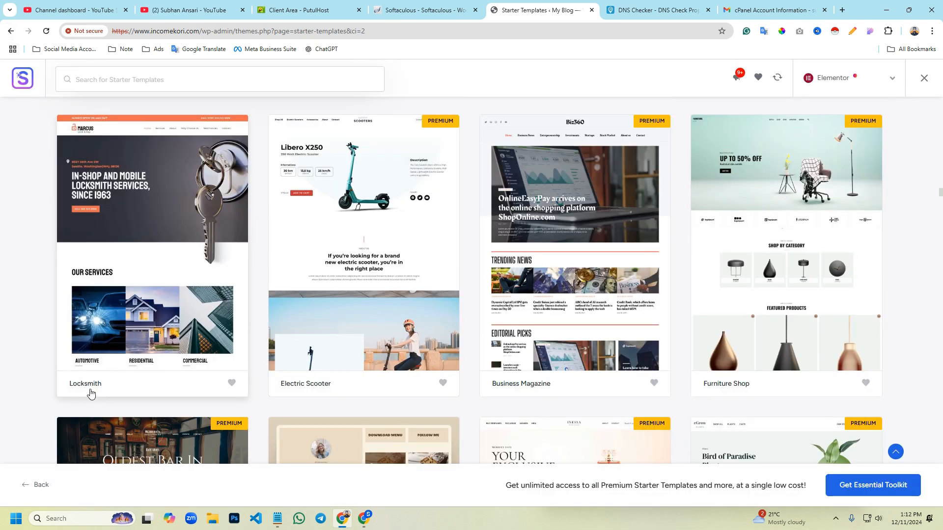
left_click(159, 326)
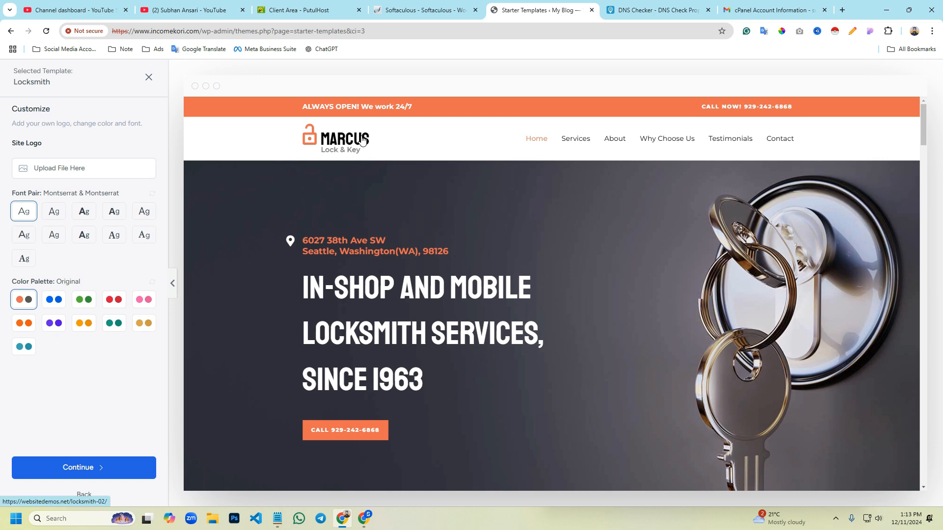
Step: Snip a screenshot of the MARCUS logo area with the capture tool
key("Print")
left_click_drag(283, 109, 412, 169)
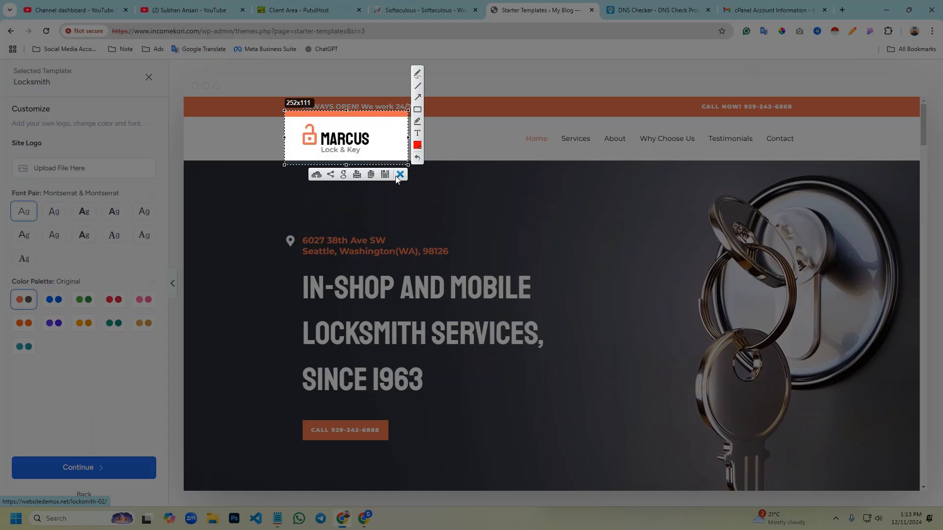
left_click(433, 188)
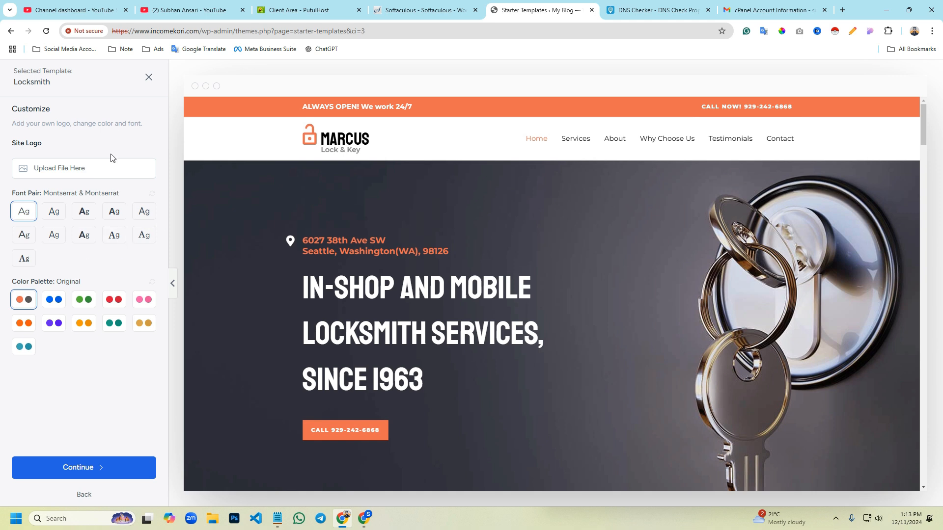
Step: Preview font pairs like Lexend & DM Sans, Inter & Poppins, then return to Montserrat & Montserrat
left_click(54, 211)
left_click(84, 212)
left_click(111, 216)
left_click(144, 211)
left_click(144, 235)
left_click(114, 235)
left_click(84, 235)
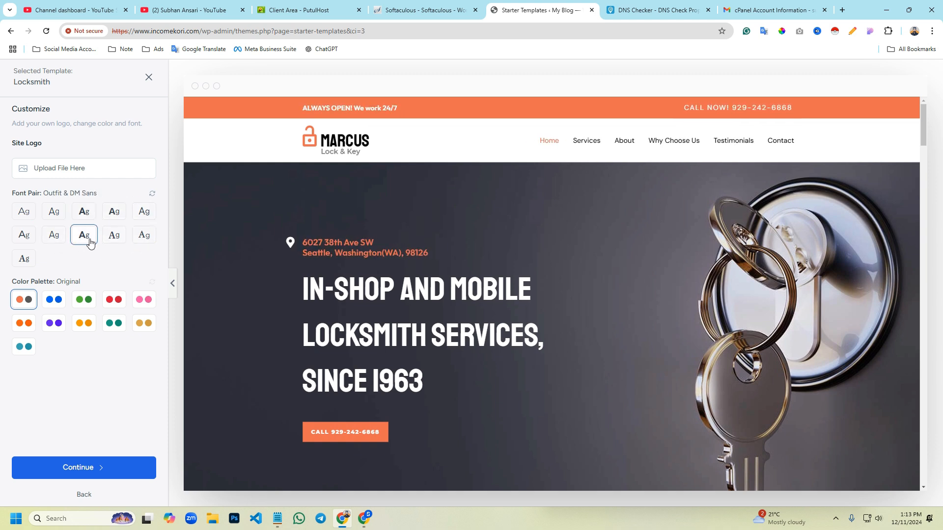
left_click(24, 215)
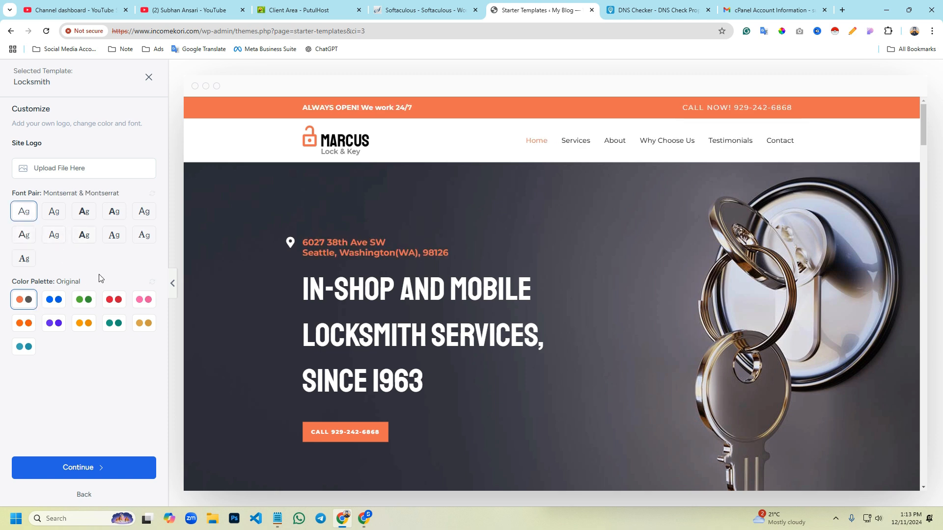
Step: Try the red, purple, orange, teal and gold palettes, settle on blue Style 1, and continue
scroll(447, 352, "down", 5)
scroll(448, 349, "up", 5)
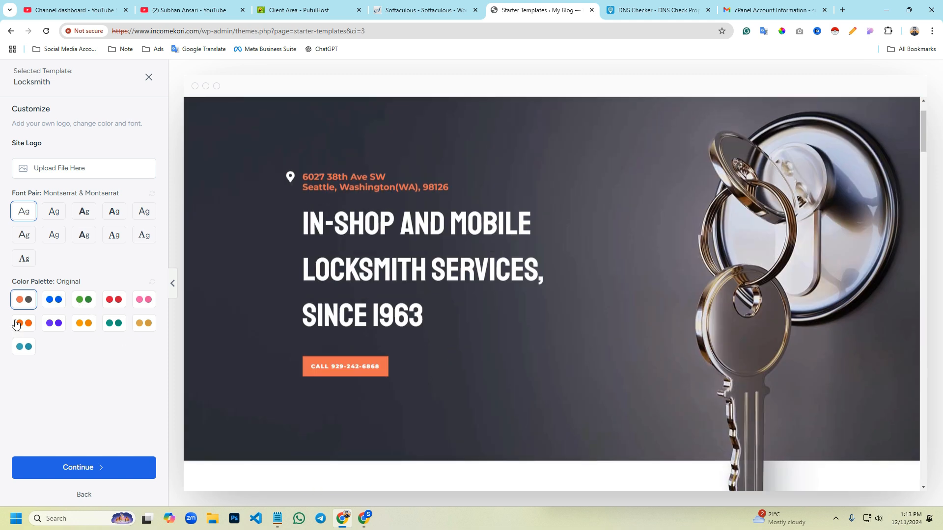
left_click(54, 305)
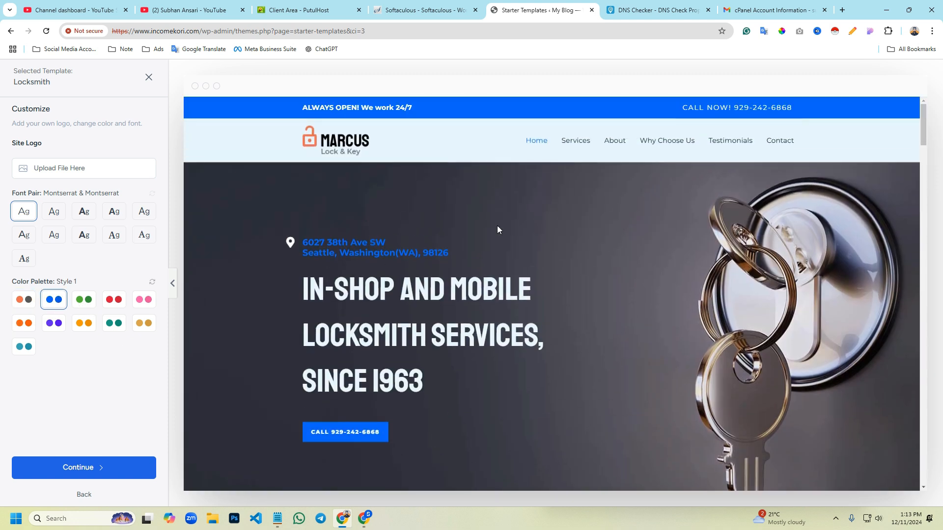
scroll(613, 324, "down", 10)
scroll(648, 335, "down", 5)
left_click(114, 300)
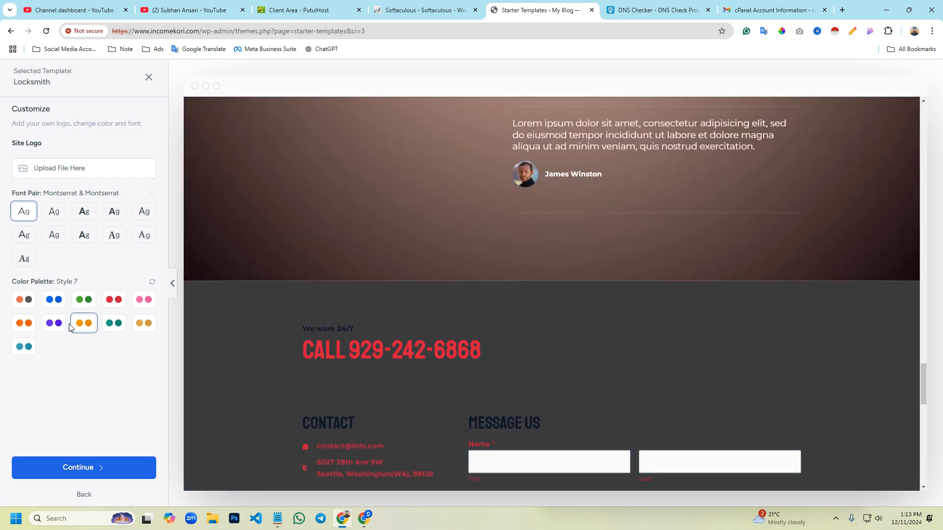
left_click(54, 323)
left_click(90, 328)
left_click(115, 325)
left_click(143, 325)
left_click(59, 302)
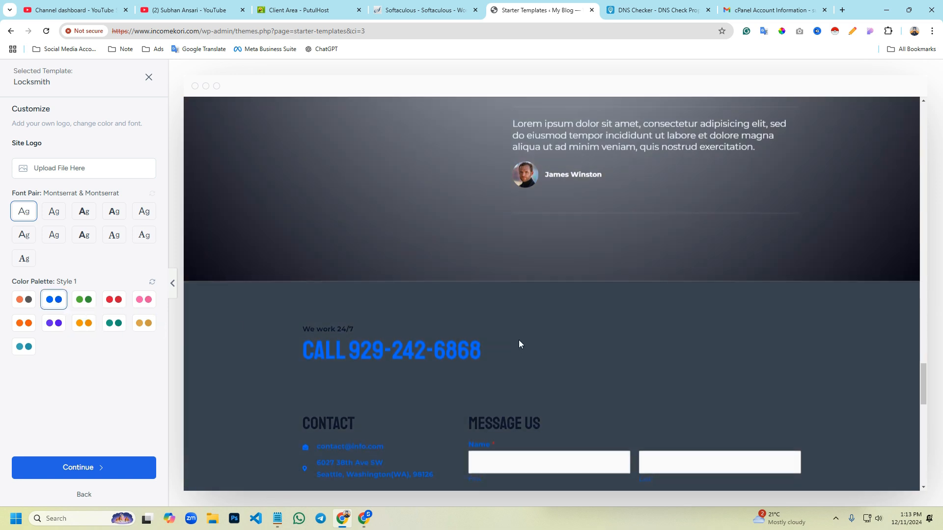
scroll(518, 340, "up", 15)
left_click(93, 467)
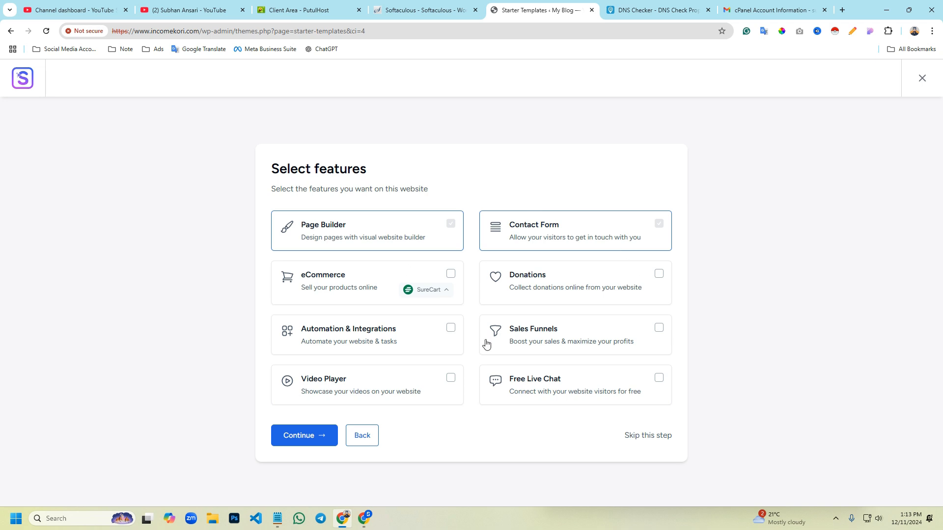
Step: Skip extra features and fill in the first name and work e-mail from saved entries
left_click(646, 437)
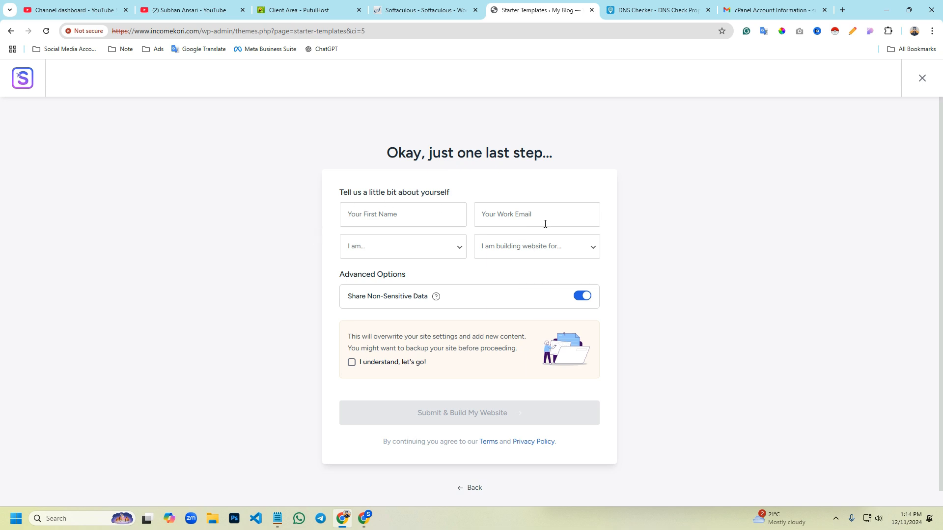
left_click(425, 224)
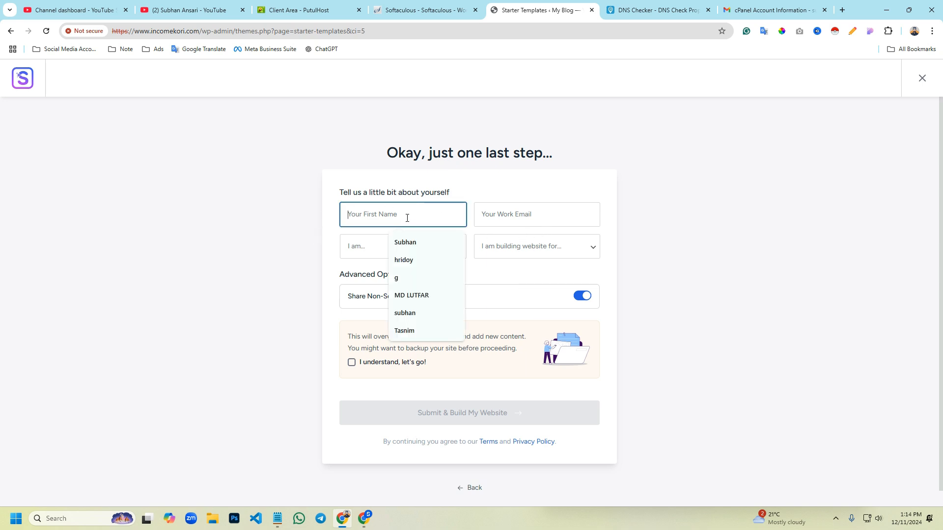
left_click(418, 244)
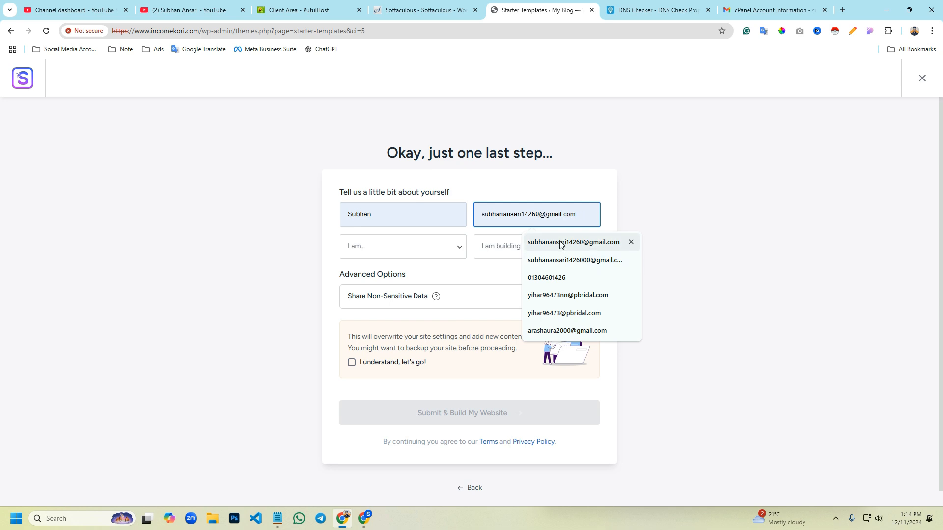
left_click(540, 243)
Step: Choose Beginner and Myself/My Company, tick the overwrite acknowledgement, and submit to build the site
left_click(417, 253)
left_click(379, 278)
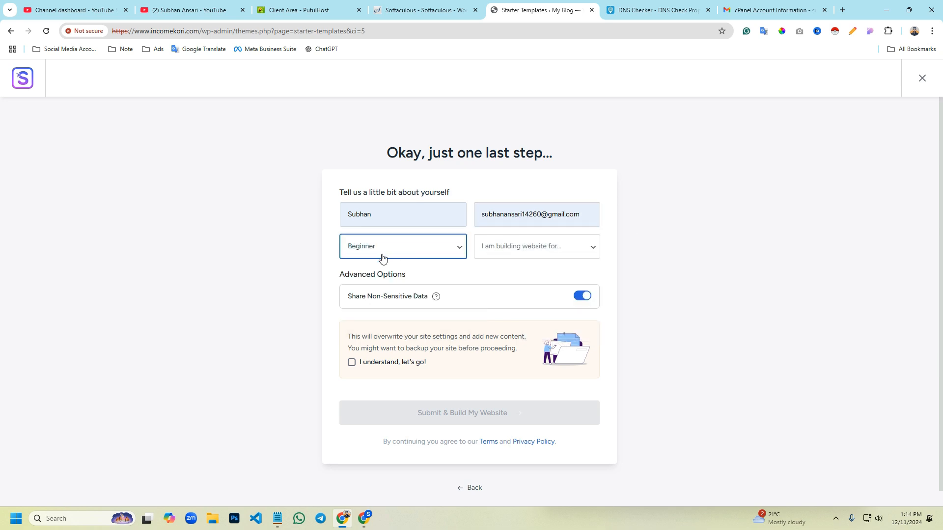
left_click(511, 242)
left_click(506, 276)
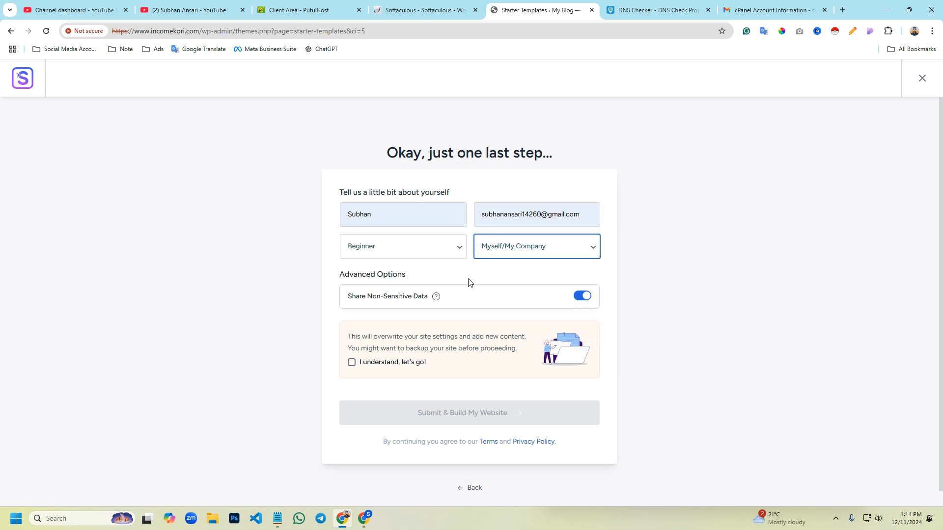
scroll(393, 320, "down", 1)
left_click(352, 338)
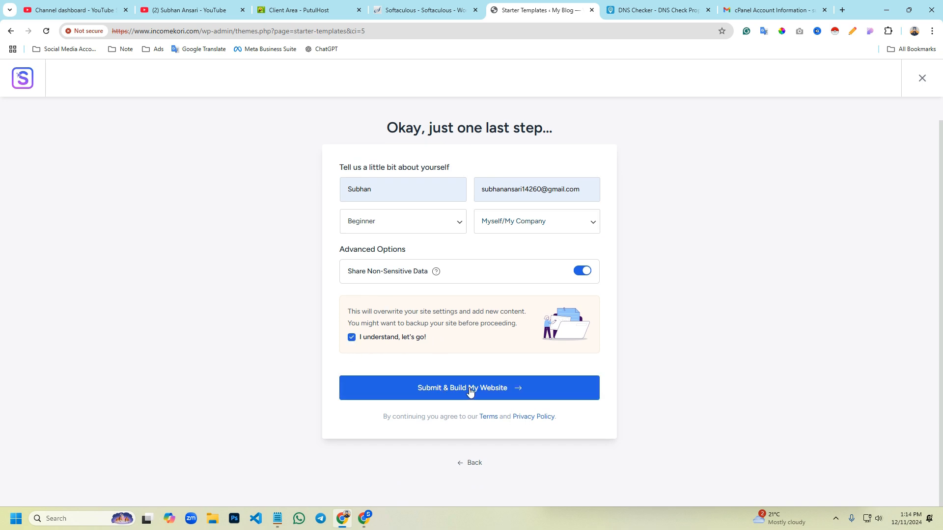
left_click(474, 391)
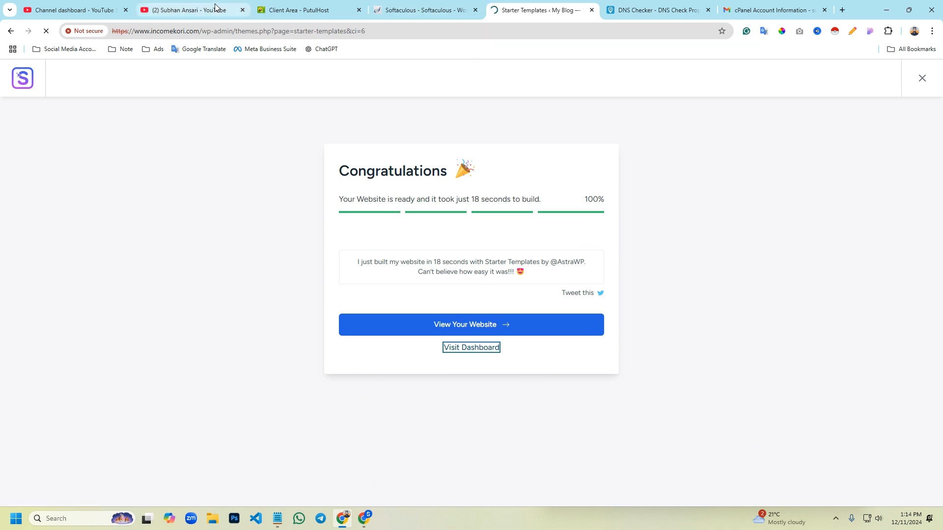
Step: Once the build shows Congratulations at 100%, switch to the PutulHost Client Area tab
left_click(310, 16)
Step: Close the Client Area and Softaculous tabs and look over the cPanel account email
left_click(358, 10)
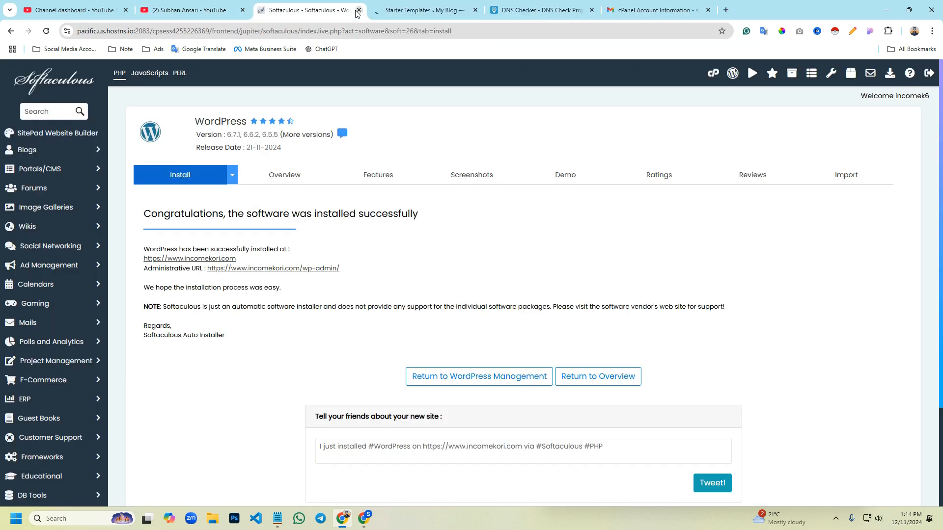
left_click(358, 10)
left_click(550, 12)
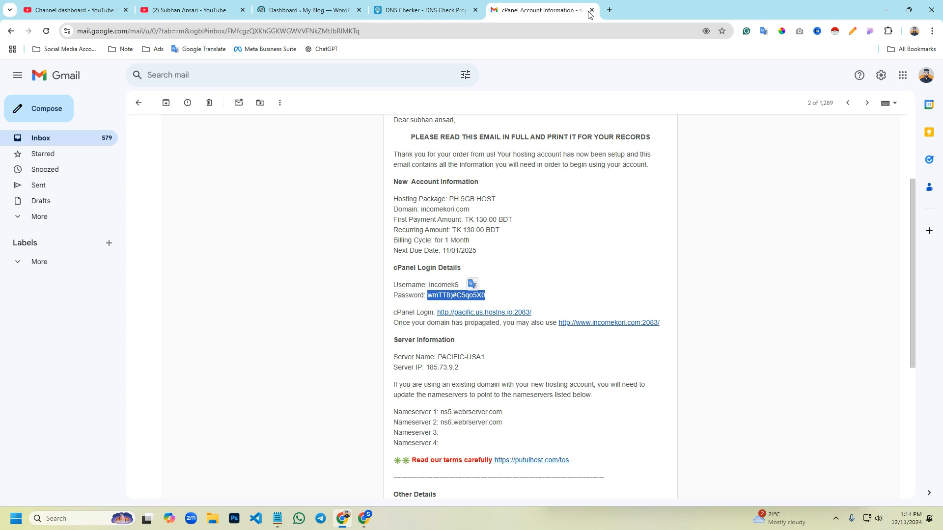
scroll(472, 306, "down", 3)
scroll(472, 281, "up", 5)
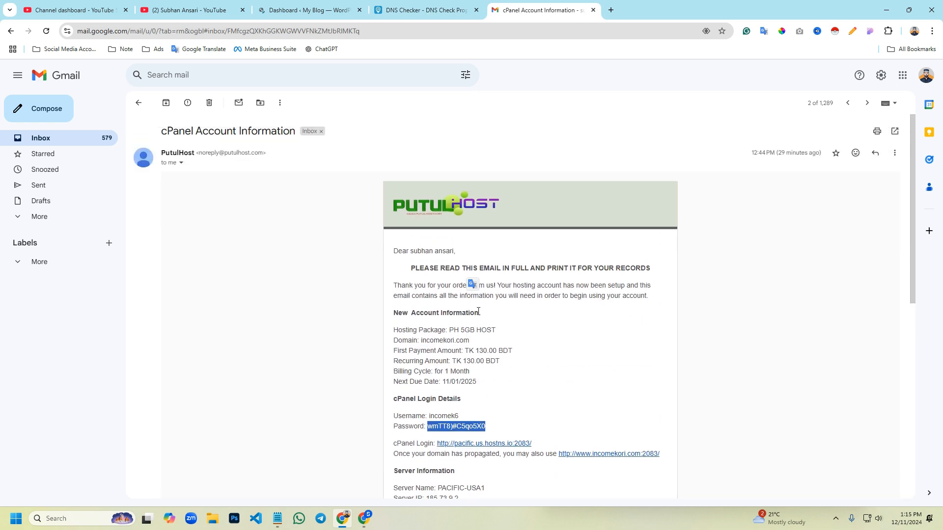
scroll(471, 282, "down", 5)
scroll(485, 326, "down", 3)
scroll(490, 341, "up", 7)
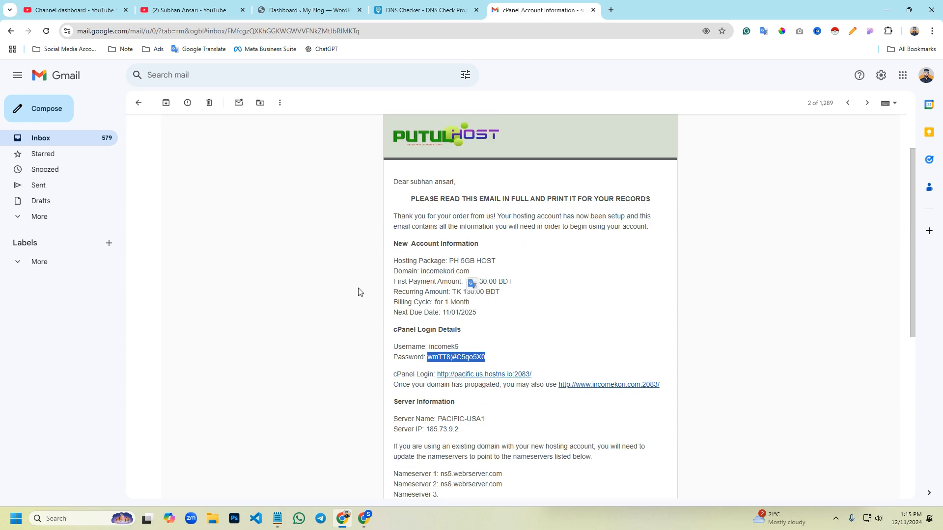
Step: Reopen the cPanel Account Information email from the inbox, then close its tab
left_click(140, 104)
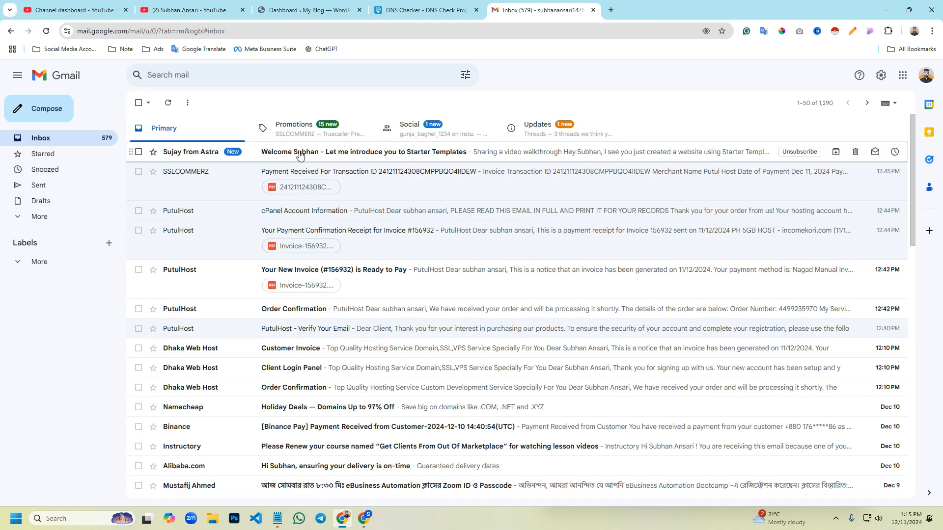
left_click(346, 212)
scroll(596, 317, "down", 5)
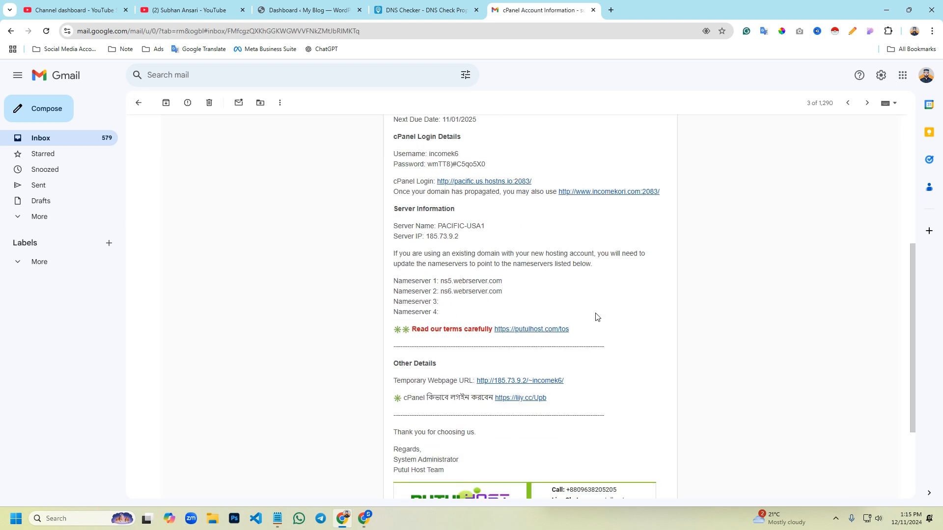
left_click(593, 10)
Step: Close the DNS Checker tab, hide the WPForms and Elementor Overview widgets, and dismiss the form-email notice
left_click(477, 10)
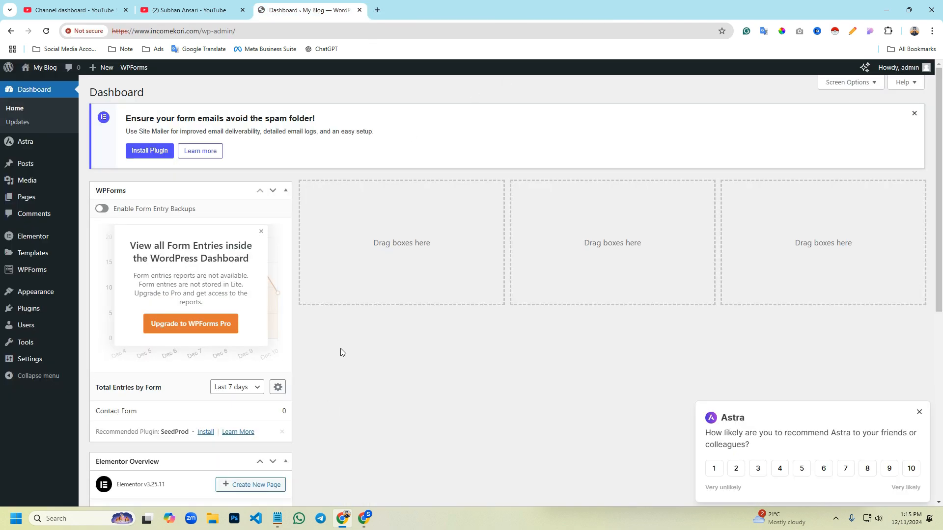
left_click(848, 84)
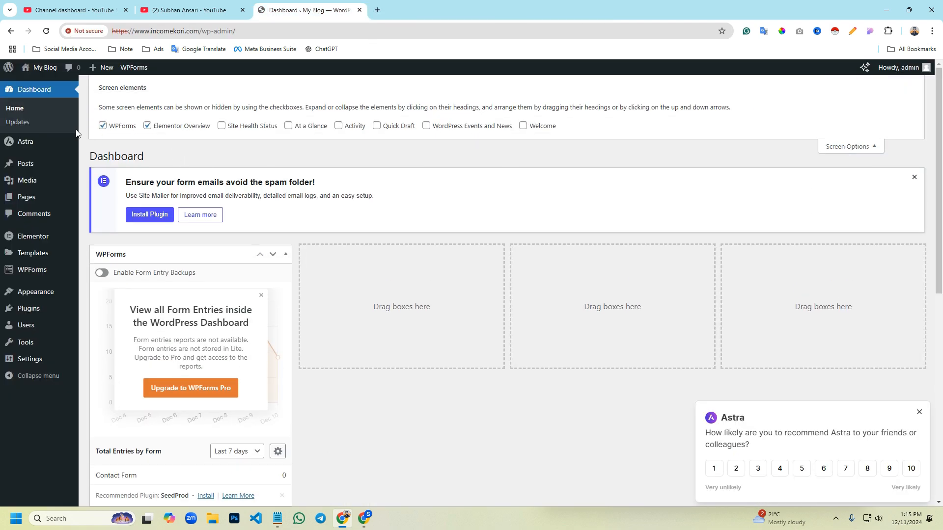
left_click(103, 126)
left_click(148, 125)
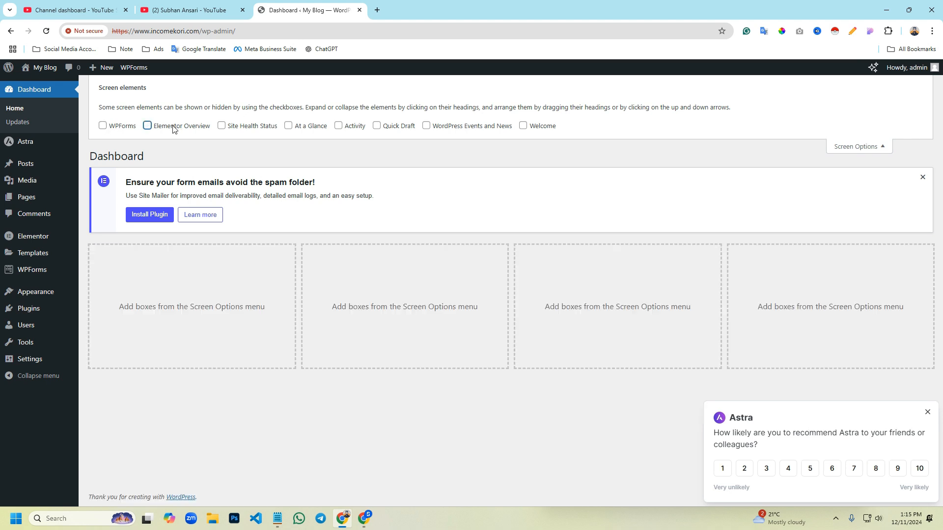
left_click(863, 148)
left_click(922, 113)
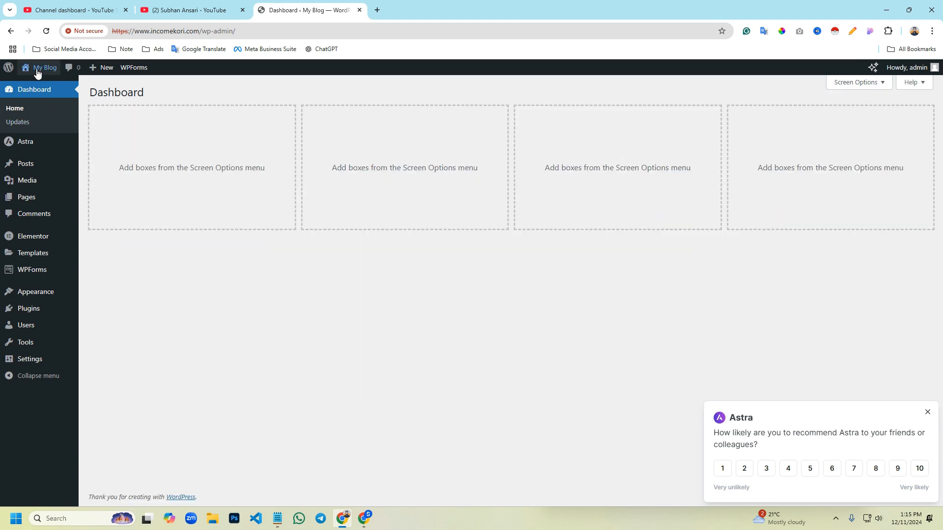
right_click(28, 72)
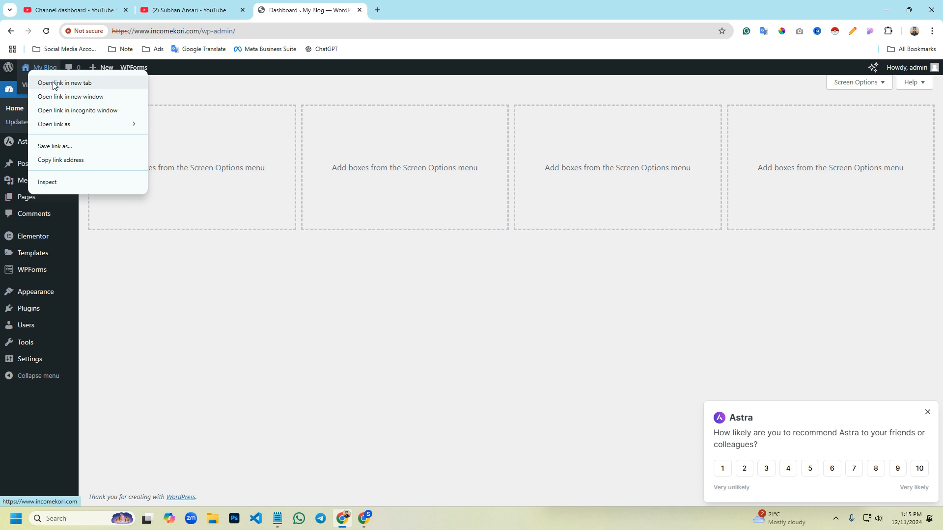
left_click(54, 84)
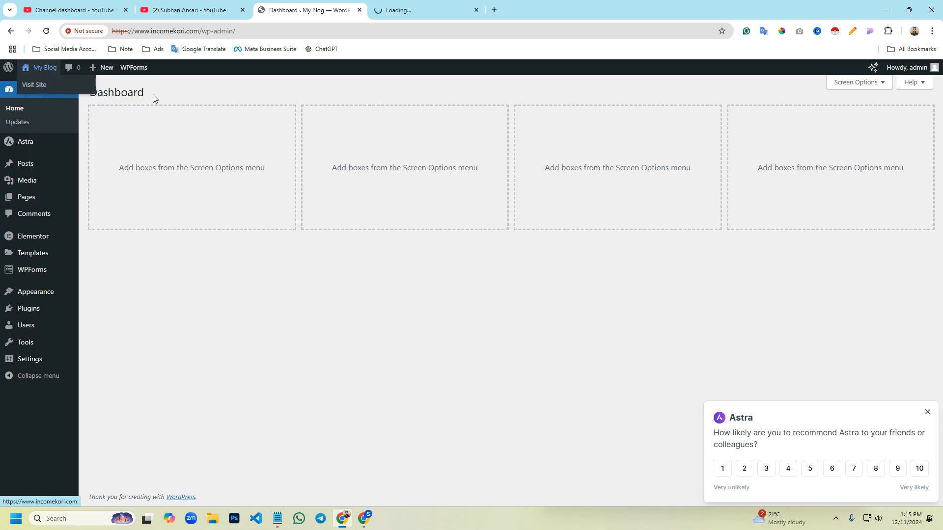
left_click(415, 9)
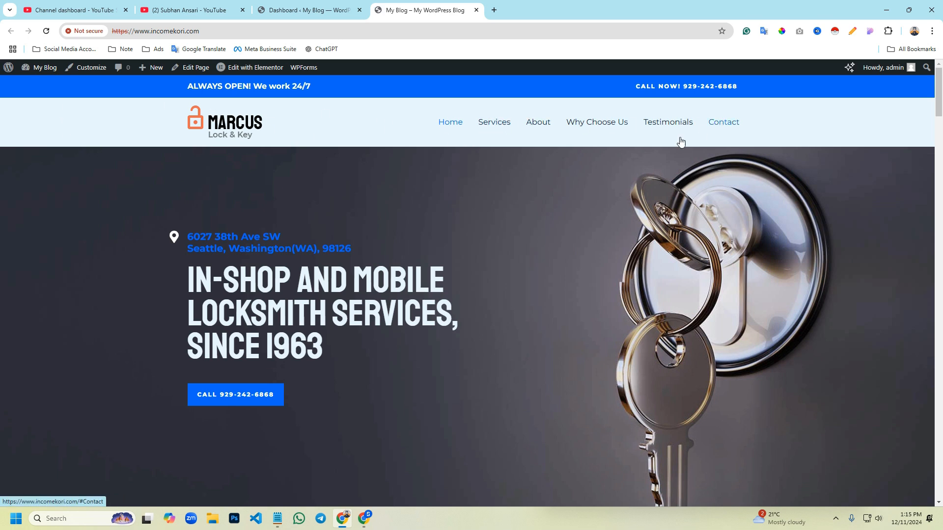
scroll(492, 196, "down", 15)
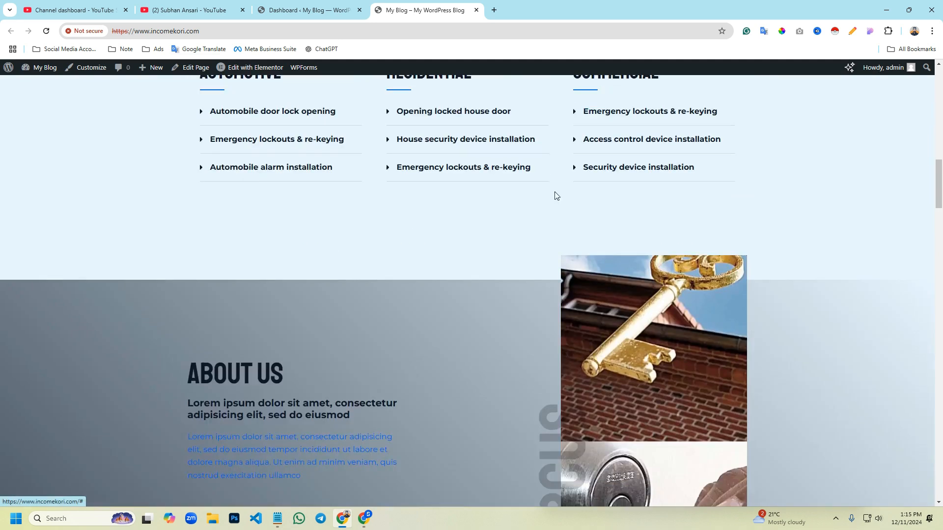
scroll(556, 196, "down", 20)
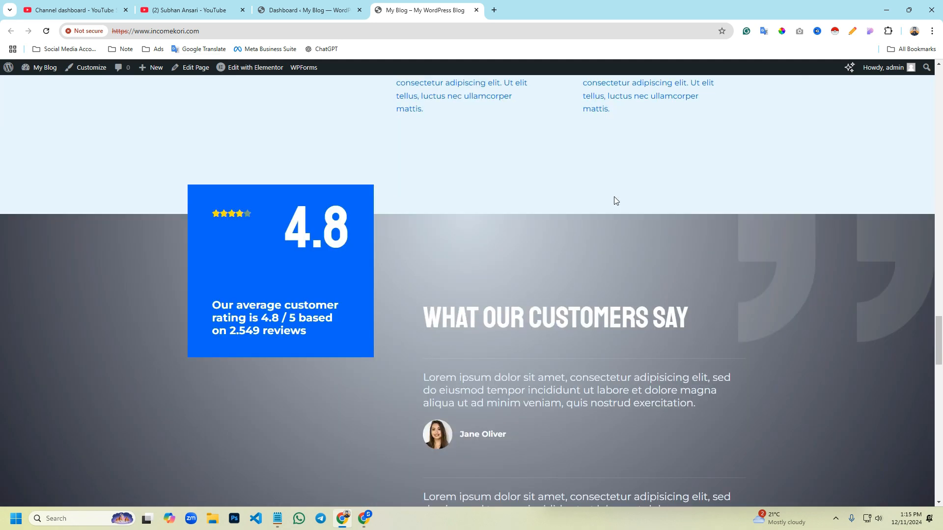
scroll(619, 199, "down", 20)
scroll(637, 269, "up", 5)
Step: Return to the WordPress dashboard and open the installed Plugins list
left_click(307, 10)
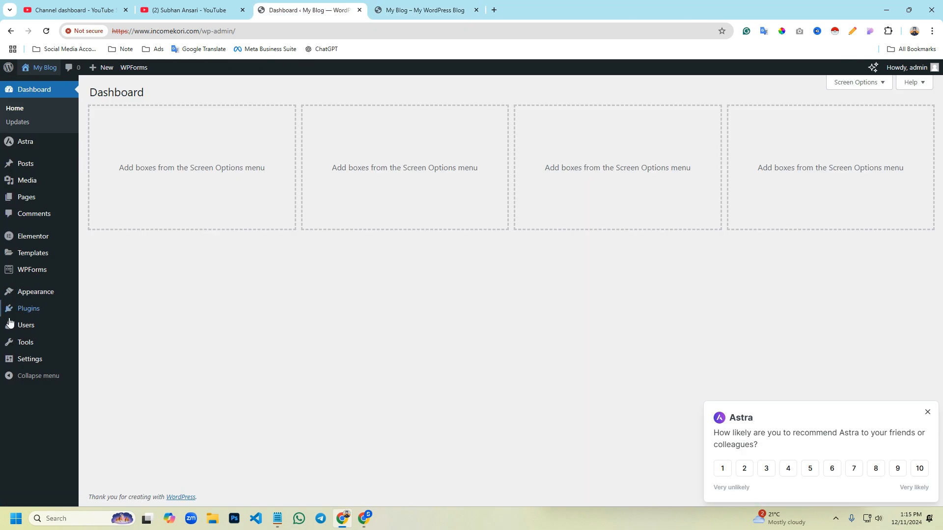
mouse_move(33, 309)
left_click(100, 311)
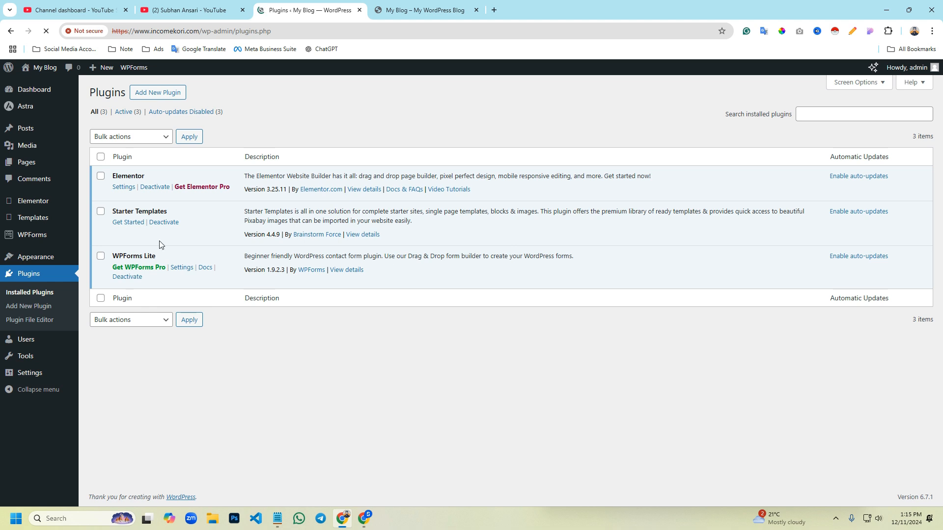
Step: Check the live site, then return to the Plugins list and head to Pages > All Pages
left_click(430, 4)
scroll(555, 309, "up", 10)
left_click_drag(941, 349, 940, 90)
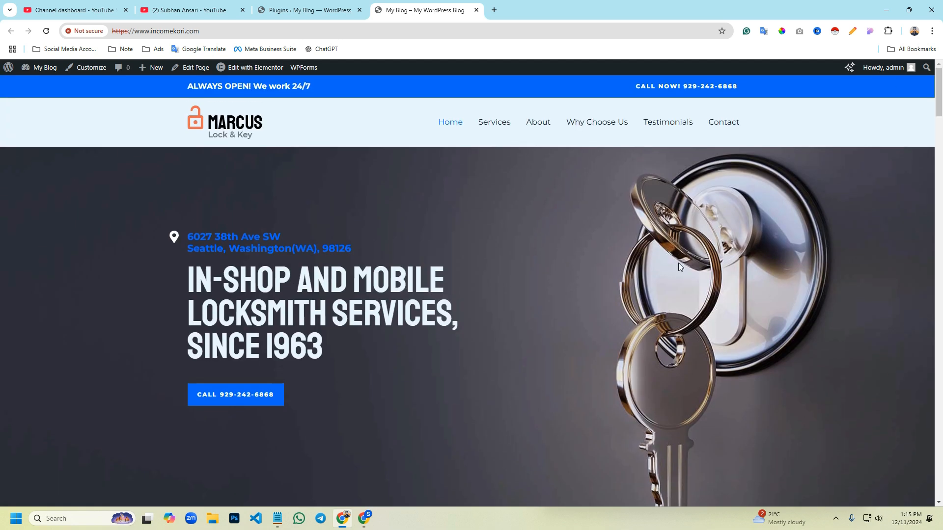
mouse_move(252, 69)
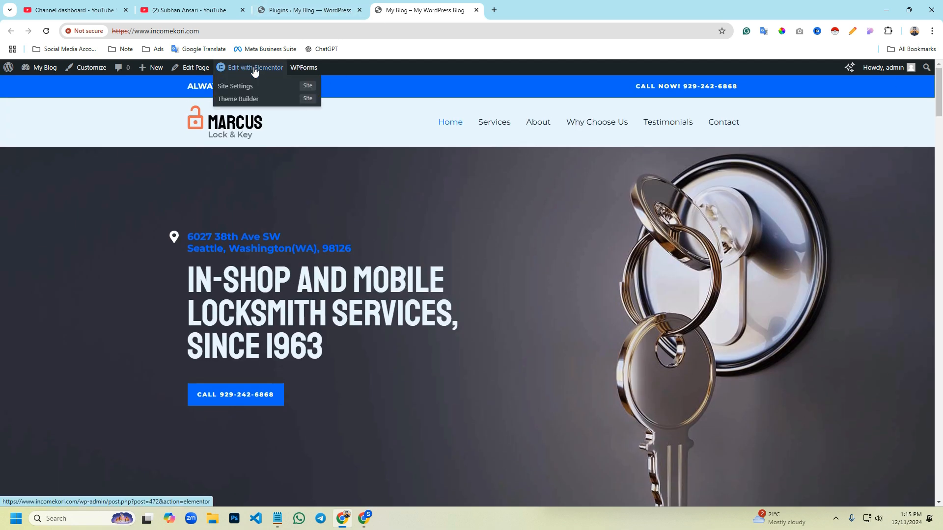
left_click(334, 7)
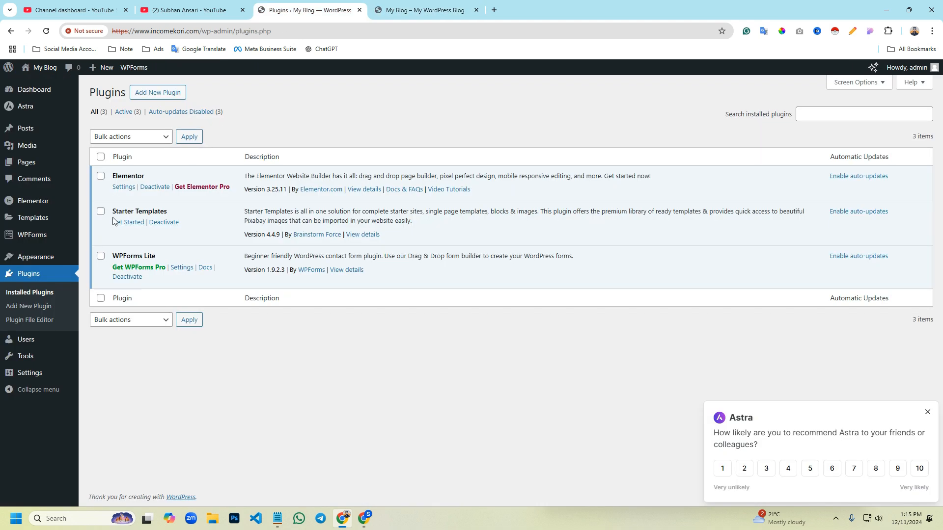
mouse_move(13, 170)
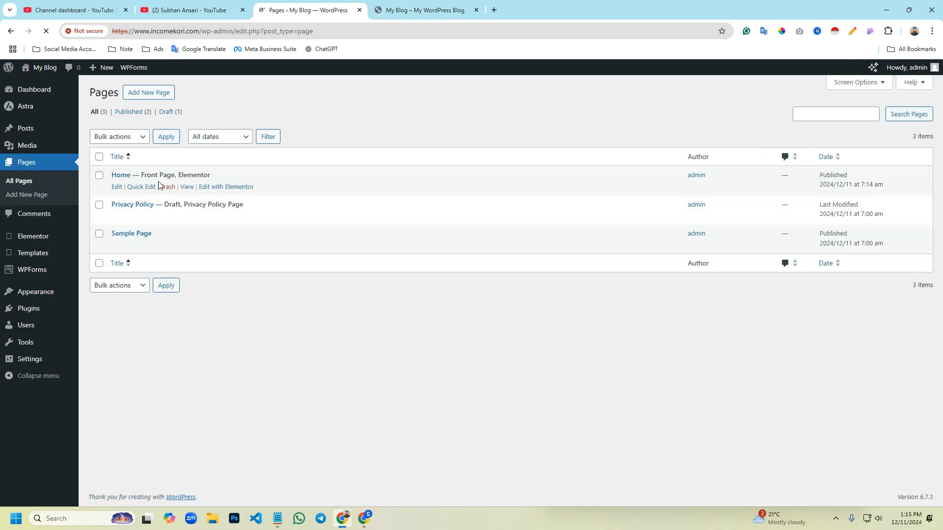
Step: Open Home with Elementor in a new tab and close the live site tab
right_click(229, 190)
left_click(248, 196)
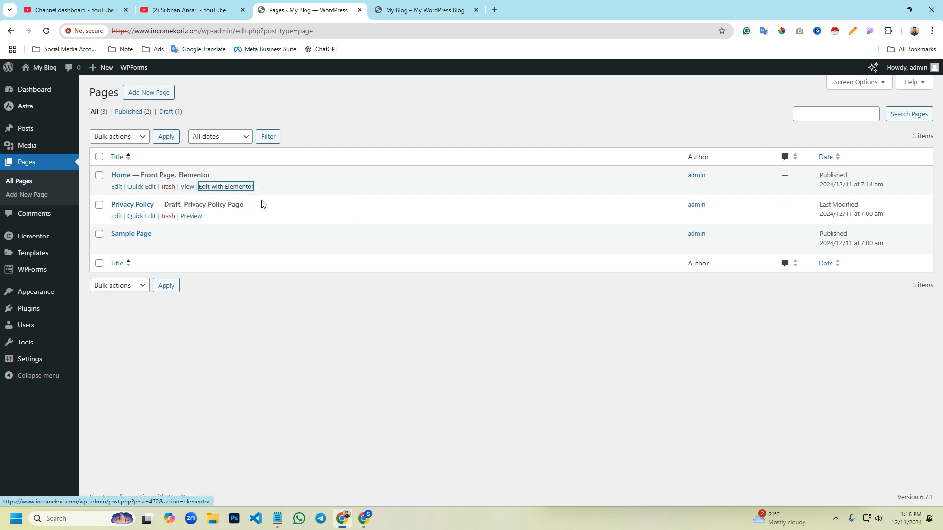
left_click(511, 11)
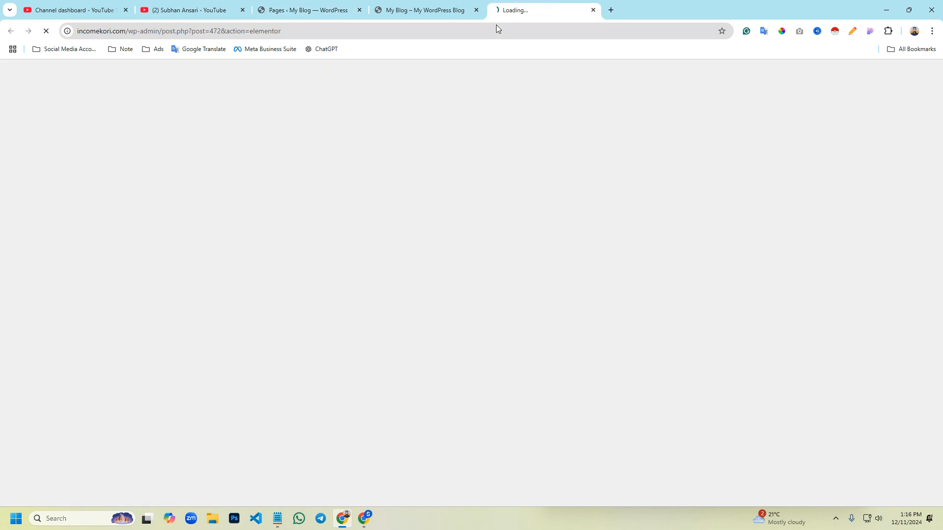
left_click(476, 10)
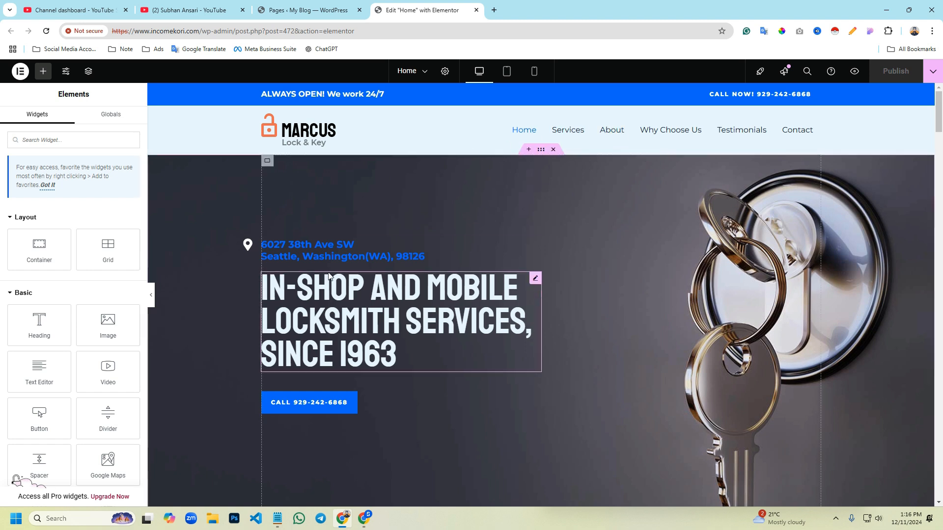
Step: Select the hero heading, undo an accidental title change, and inspect the address block
scroll(644, 260, "down", 1)
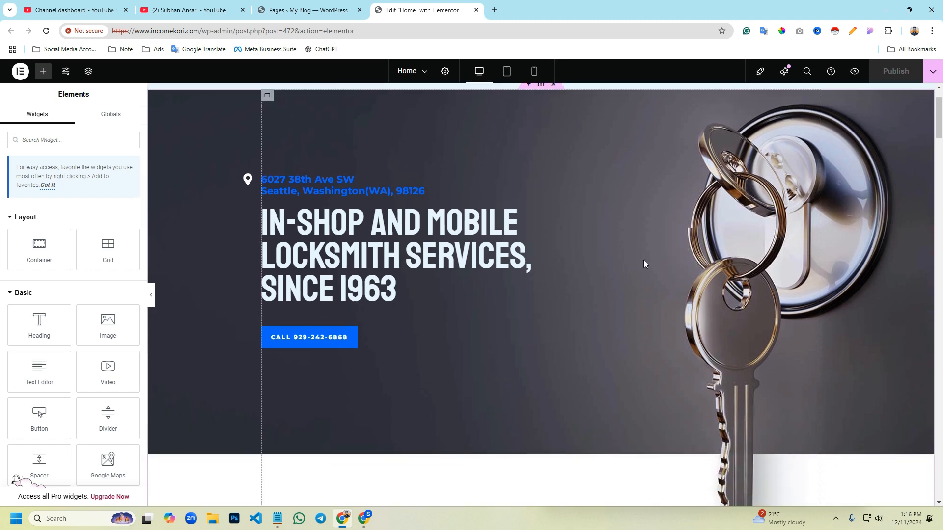
left_click(414, 241)
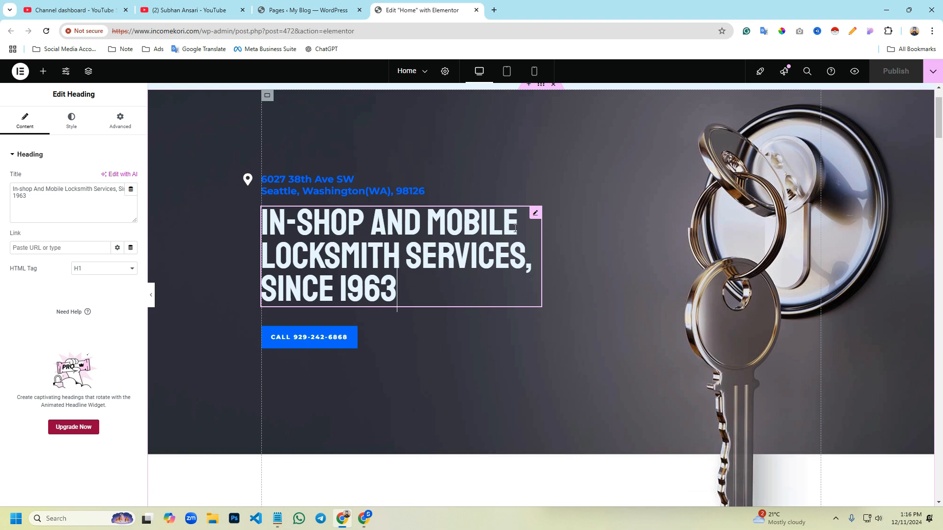
left_click_drag(25, 196, 1, 191)
left_click(41, 201)
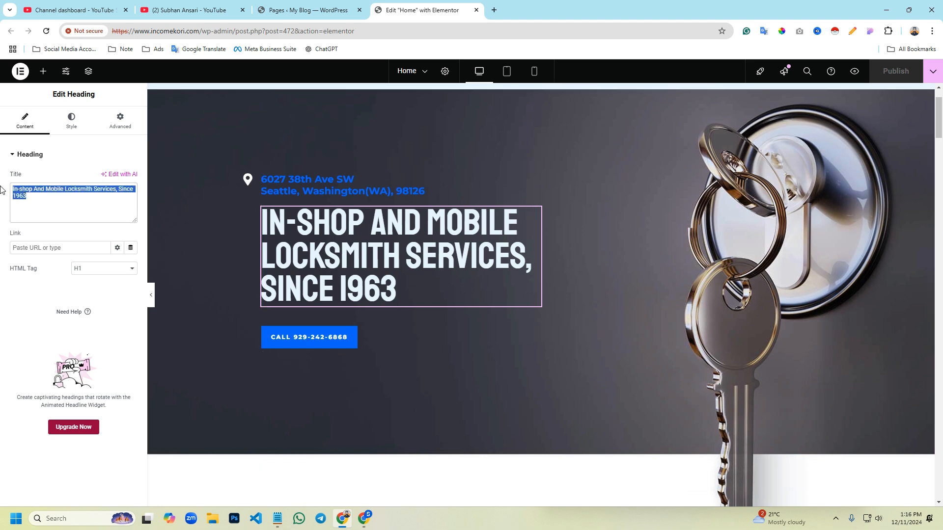
type("fhkhllkfg")
key("ctrl+z")
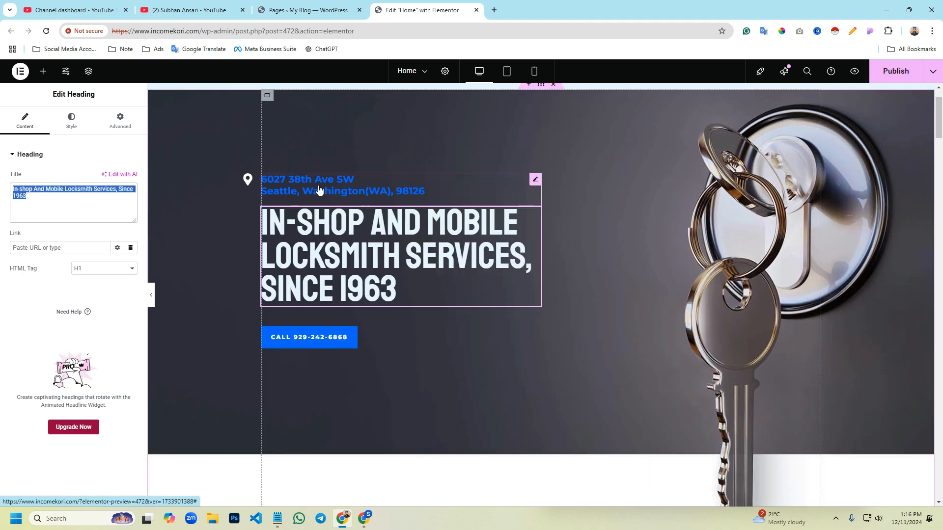
left_click(319, 185)
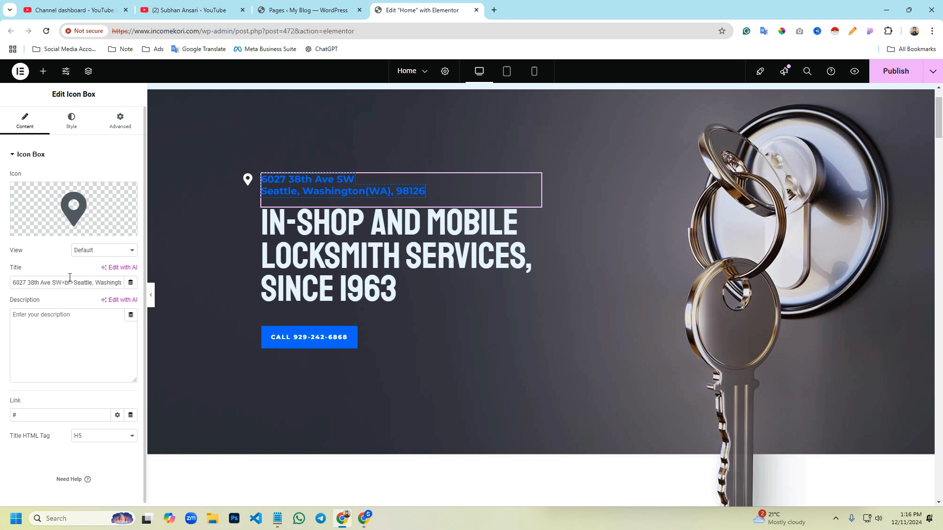
left_click(51, 310)
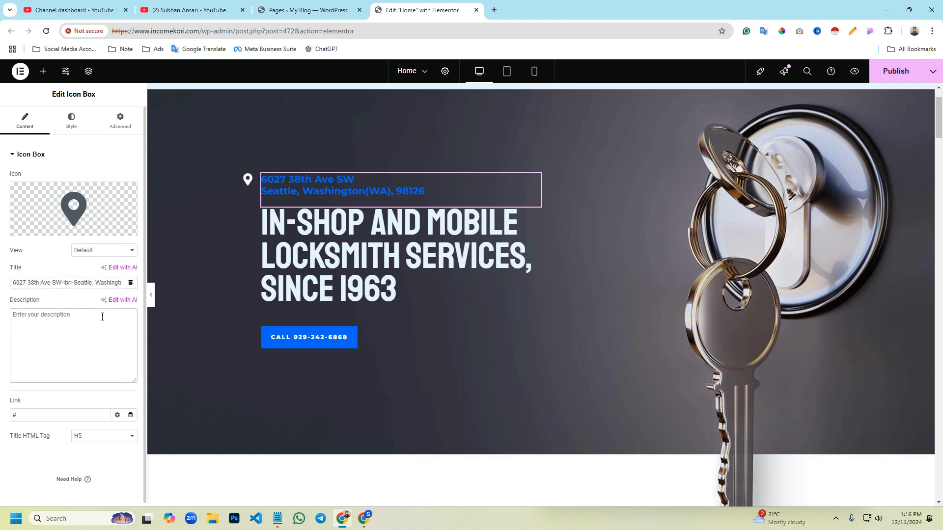
scroll(413, 200, "down", 3)
Step: Replace the phone number in the hero call button's text with a new number
left_click(412, 200)
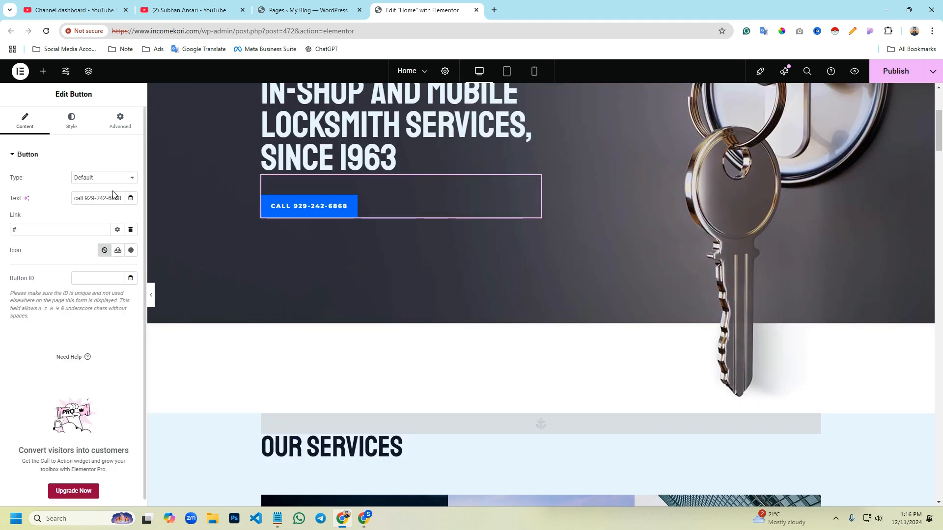
left_click_drag(84, 198, 128, 206)
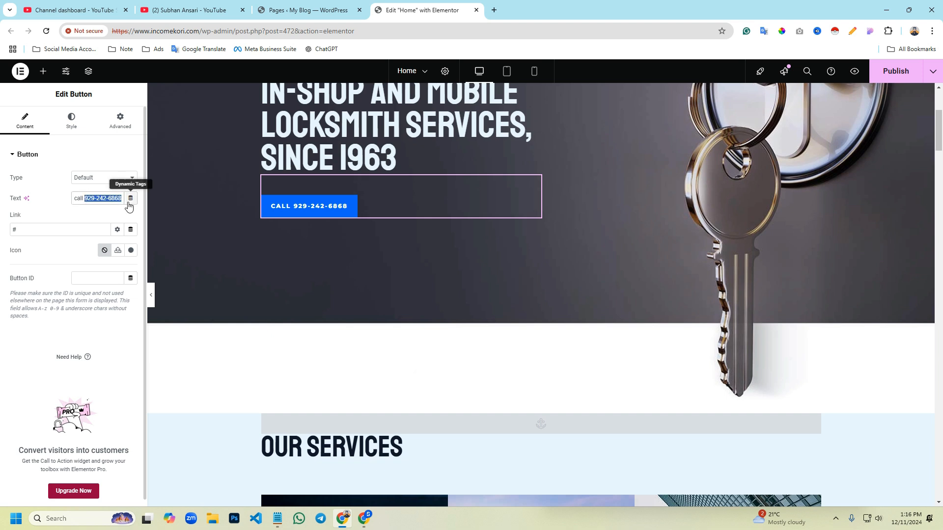
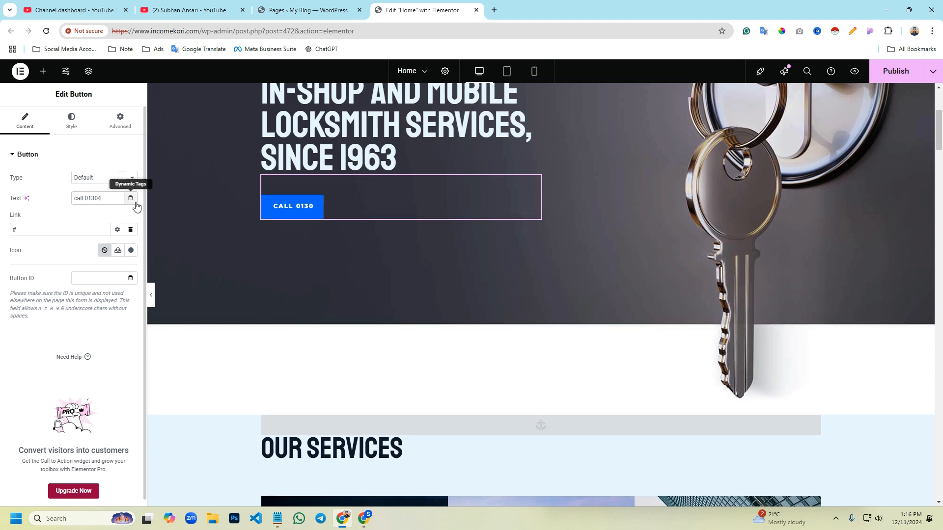
scroll(470, 212, "down", 6)
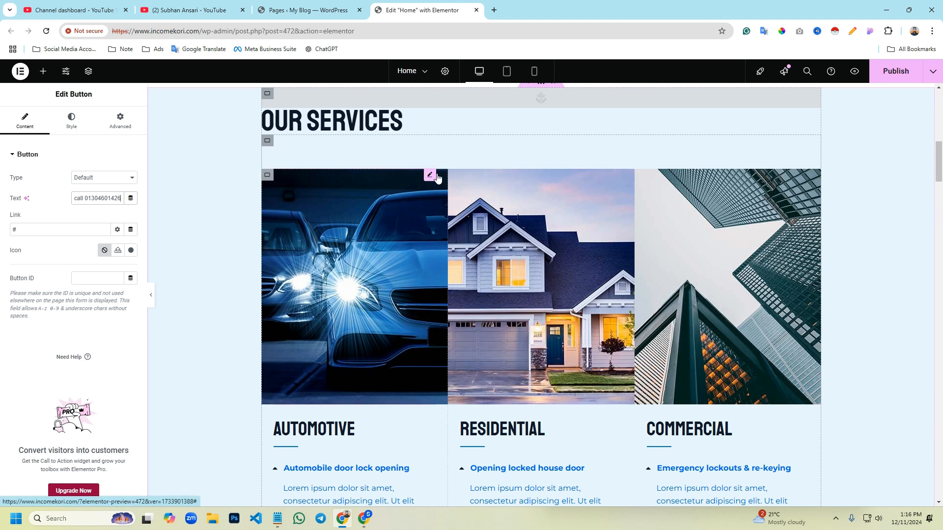
Step: Upload the WordPress Full Course Part 2 jpg thumbnail and set it as the Residential image
left_click(431, 175)
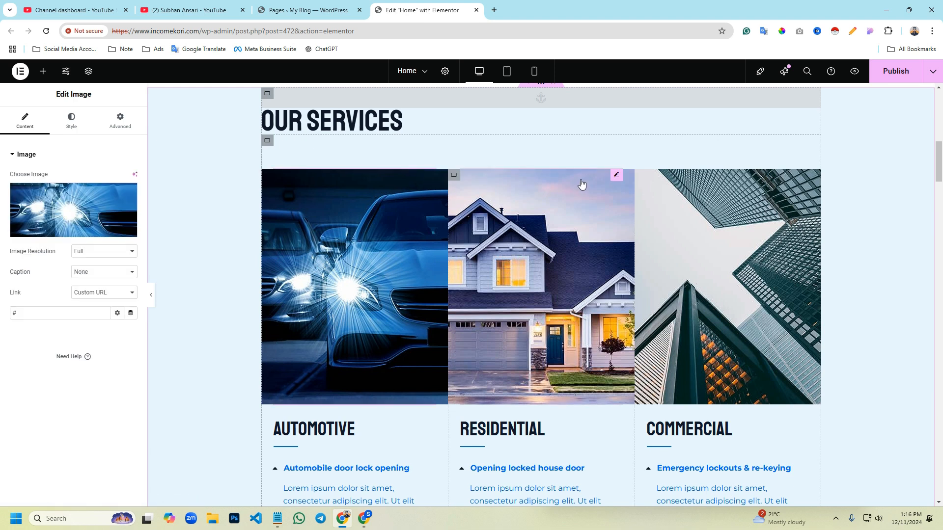
left_click(618, 177)
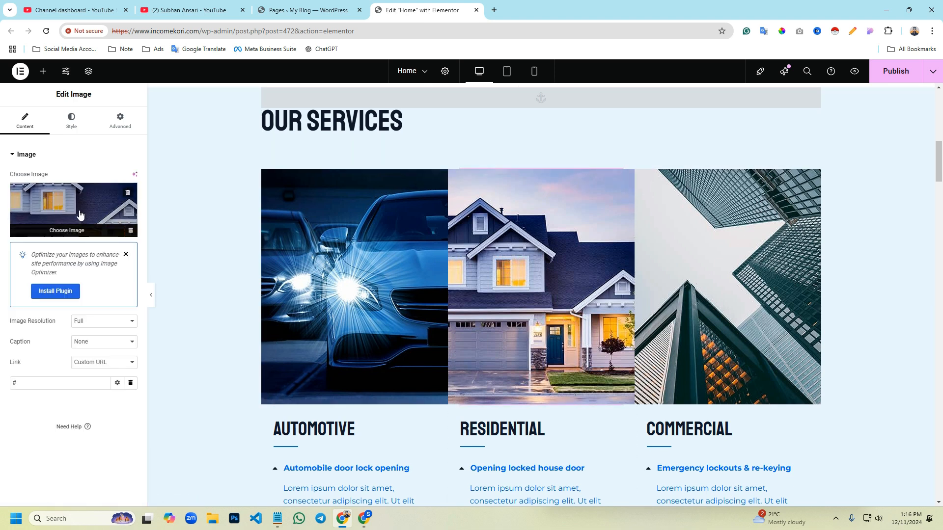
left_click(80, 214)
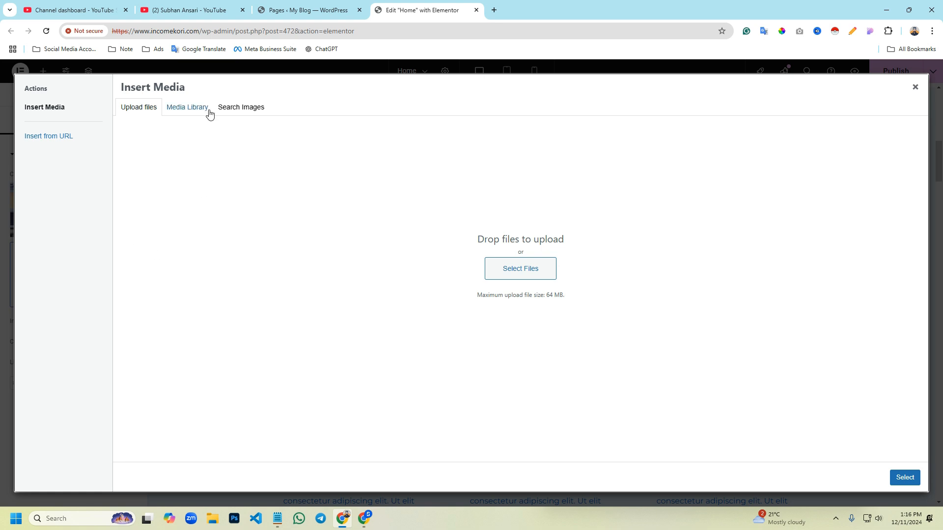
left_click(514, 271)
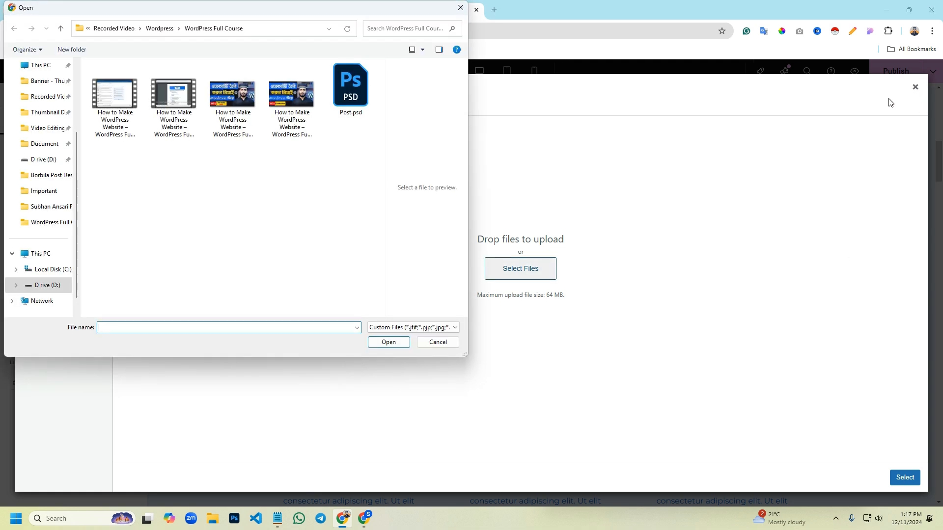
left_click(240, 126)
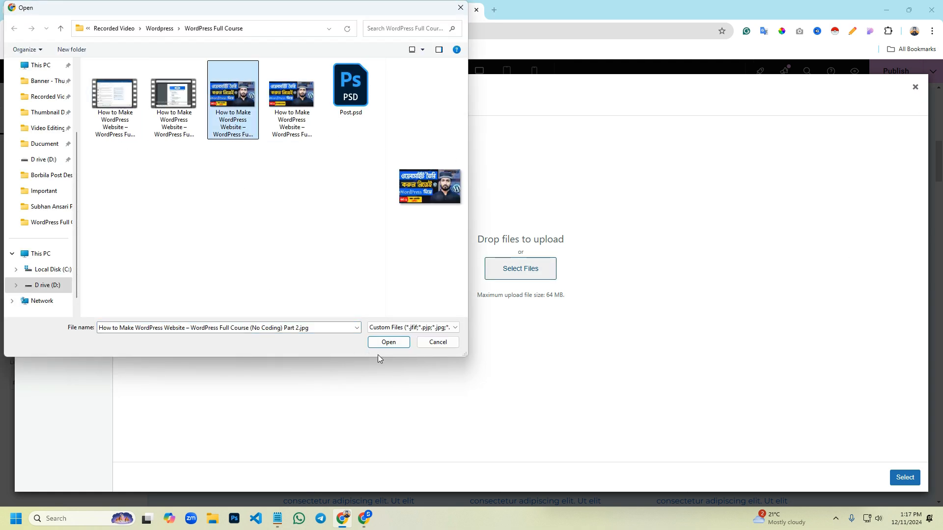
left_click(388, 342)
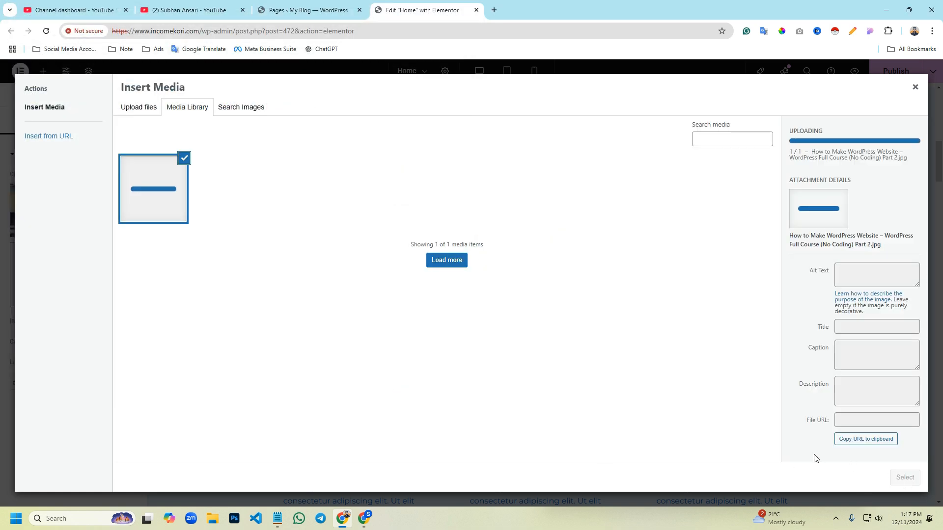
left_click(902, 477)
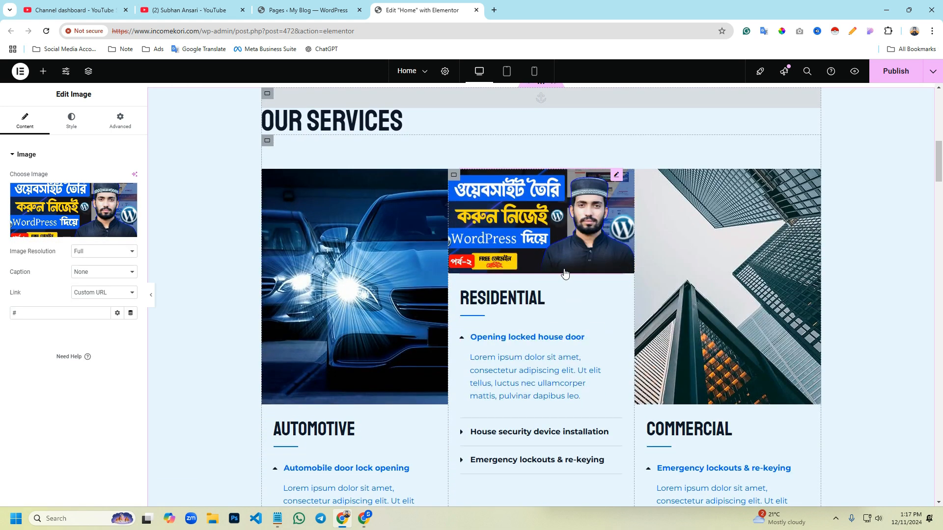
Step: Give the AUTOMOTIVE heading a red text colour in its Style settings
scroll(565, 278, "down", 3)
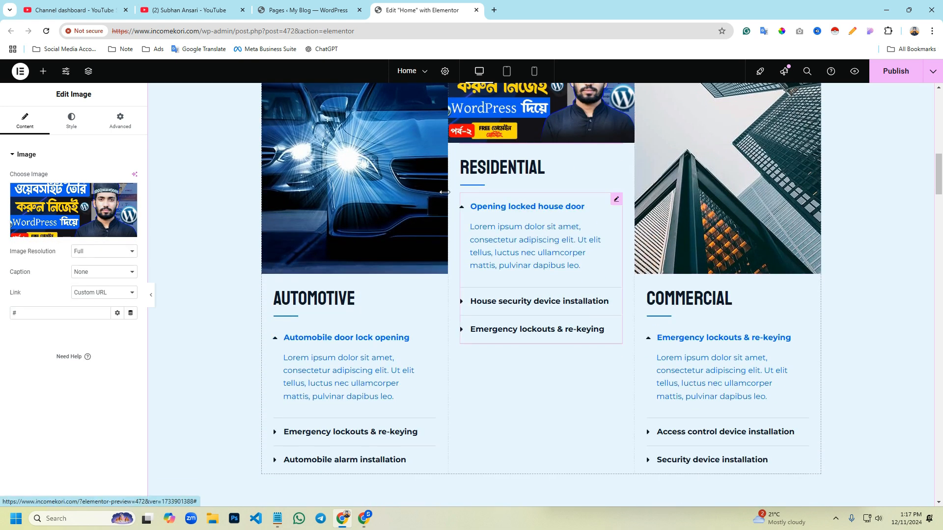
left_click(490, 167)
left_click(522, 238)
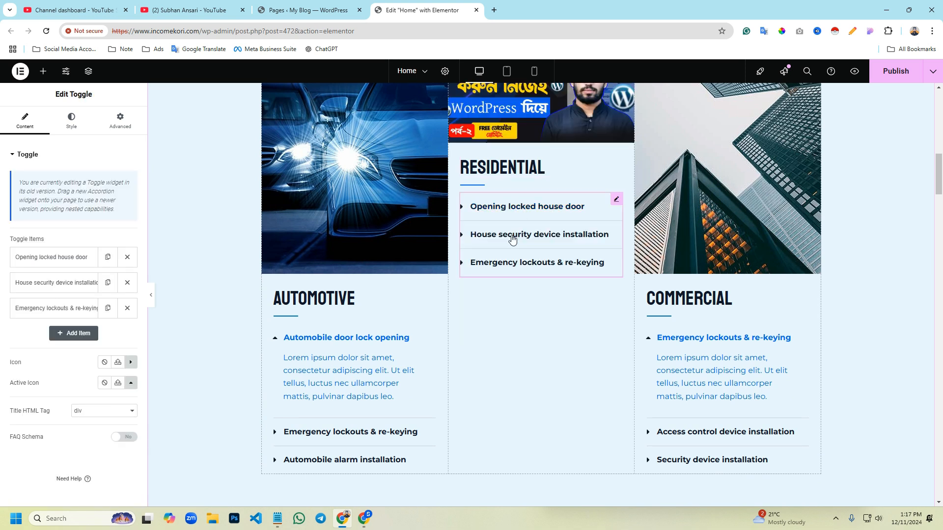
scroll(426, 316, "down", 3)
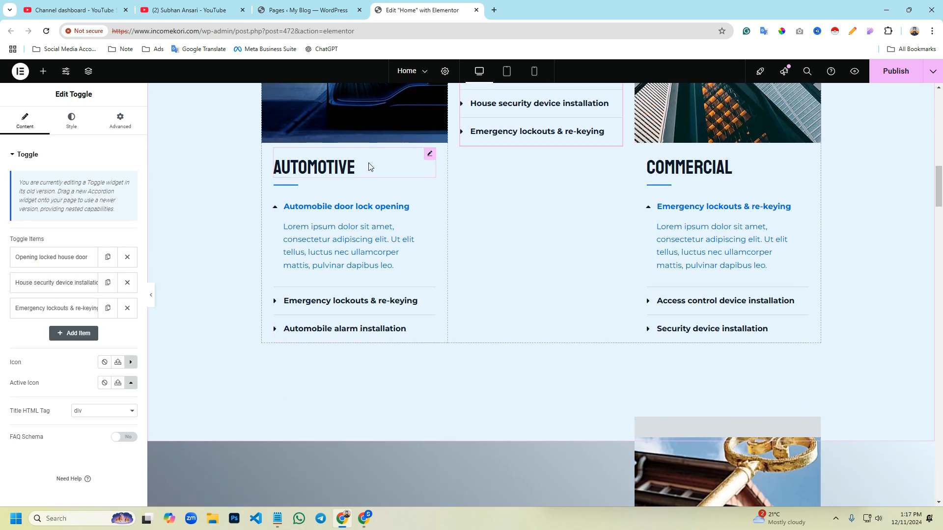
left_click(370, 167)
left_click(68, 138)
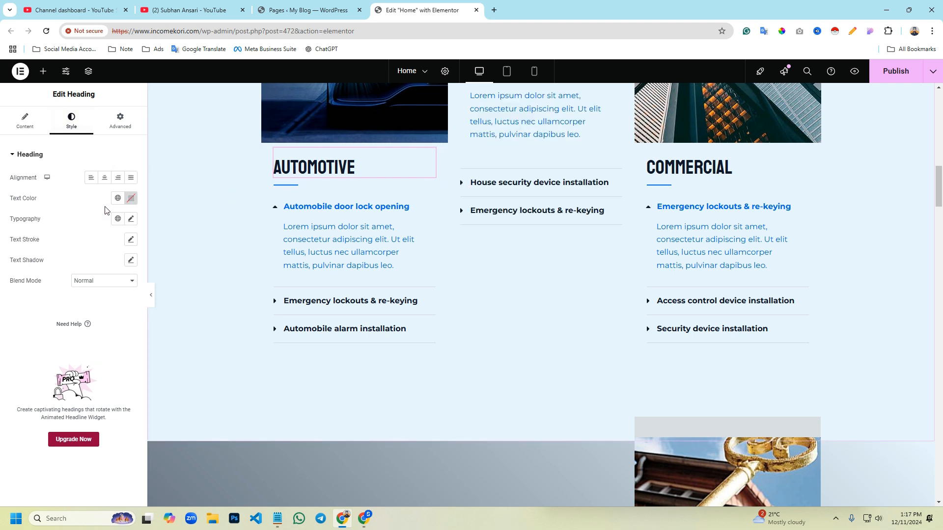
left_click(135, 203)
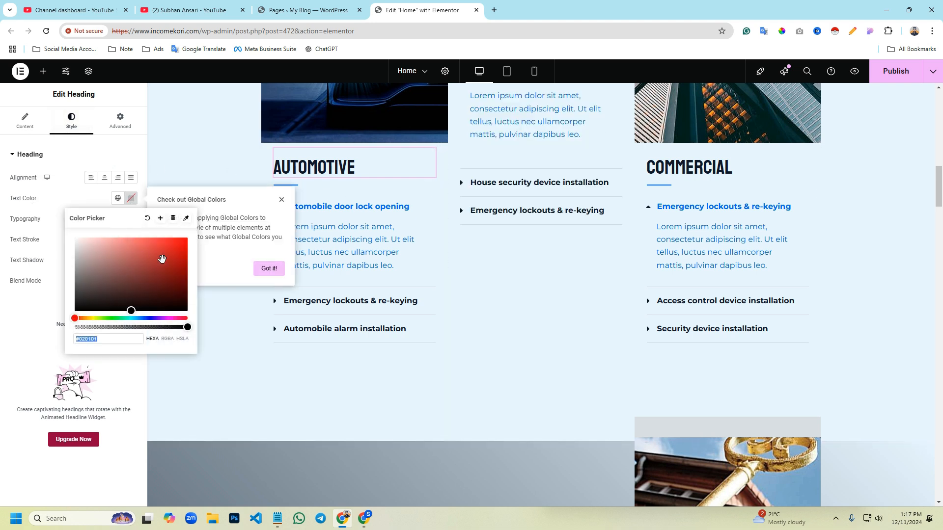
left_click_drag(162, 259, 185, 243)
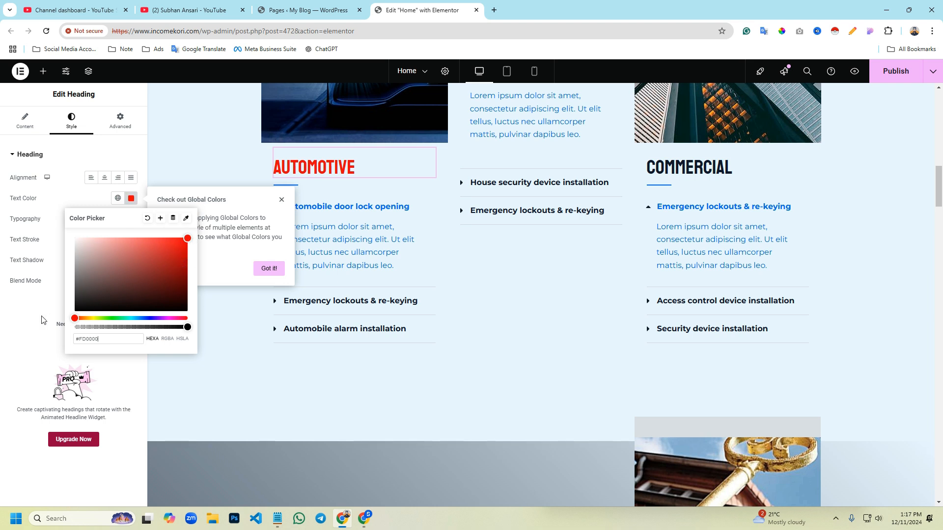
left_click(43, 321)
Step: Look over the About Us heading and paragraphs, then switch to the WordPress Pages list
scroll(417, 172, "down", 7)
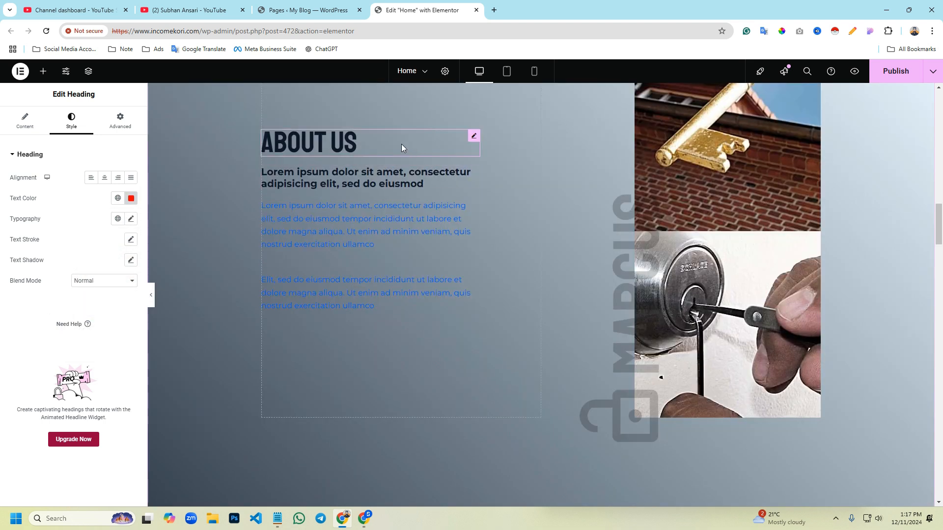
left_click(474, 137)
left_click(366, 185)
left_click(376, 219)
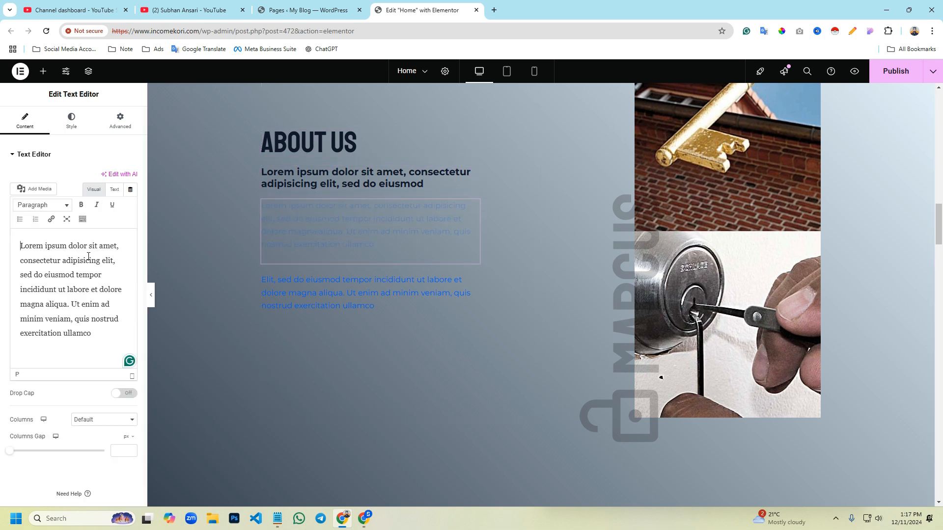
left_click(315, 289)
scroll(612, 273, "down", 10)
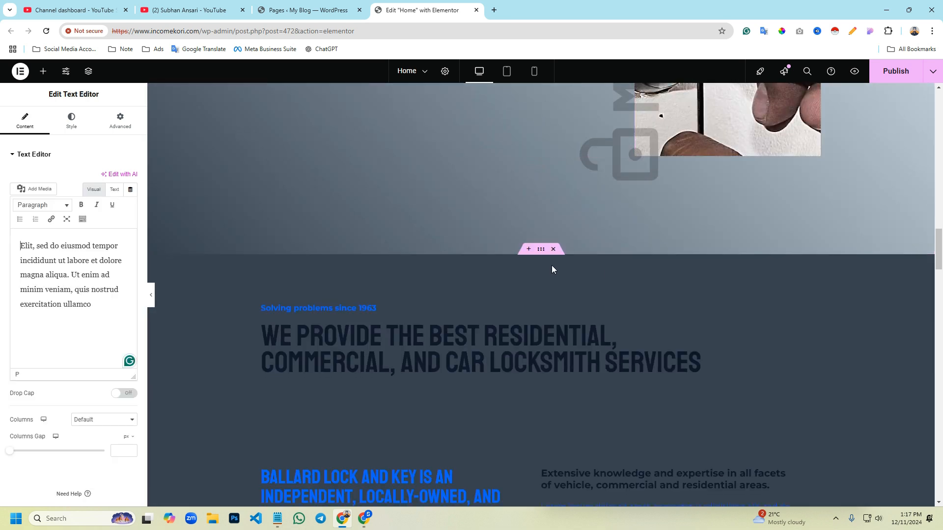
scroll(659, 202, "down", 20)
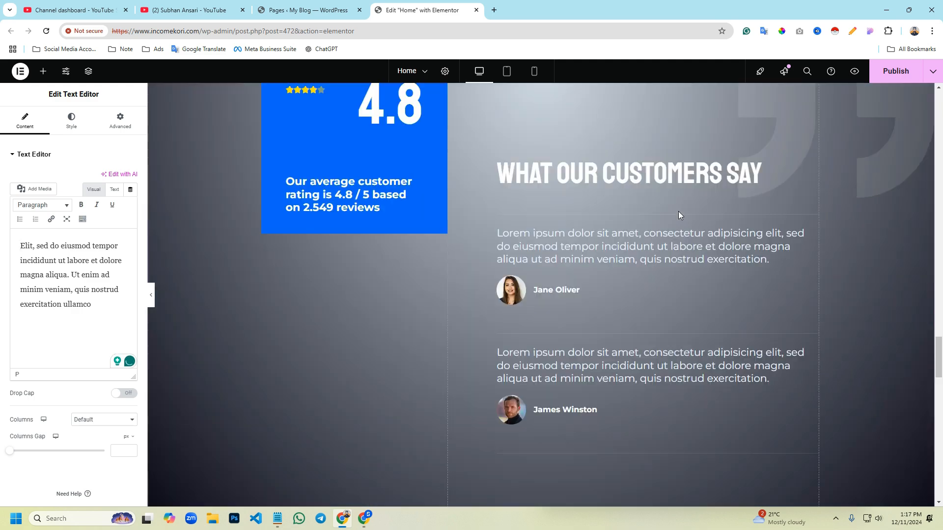
scroll(714, 275, "down", 8)
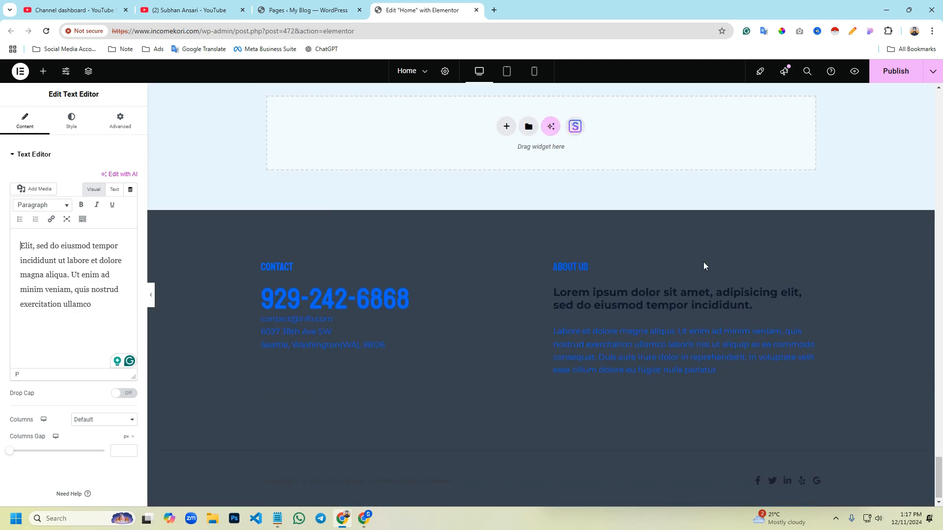
scroll(710, 263, "up", 5)
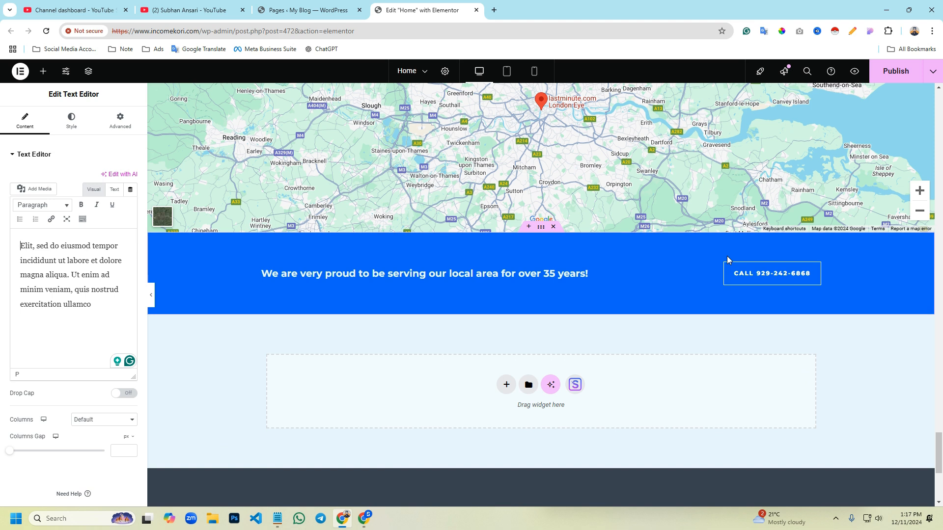
left_click(302, 10)
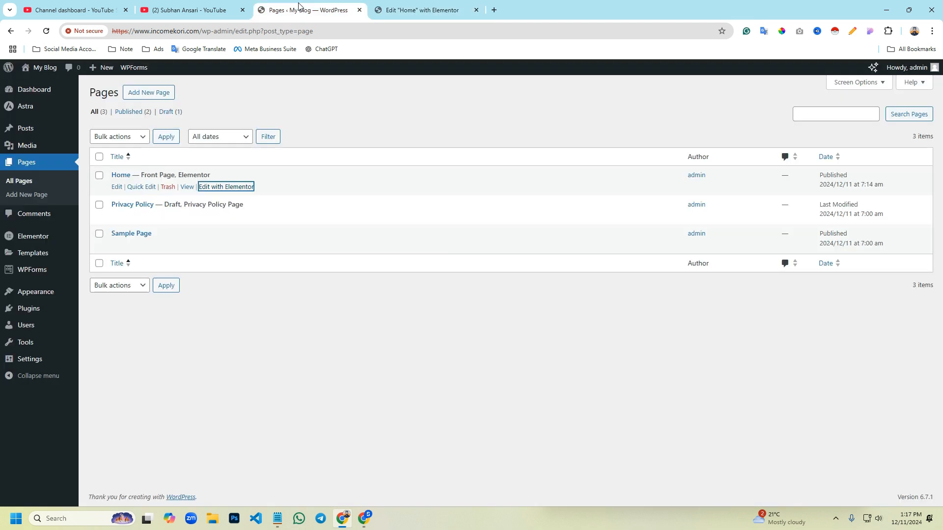
Step: Leave the Elementor editor without saving and start Astra Starter Templates with Elementor as the builder
left_click(475, 10)
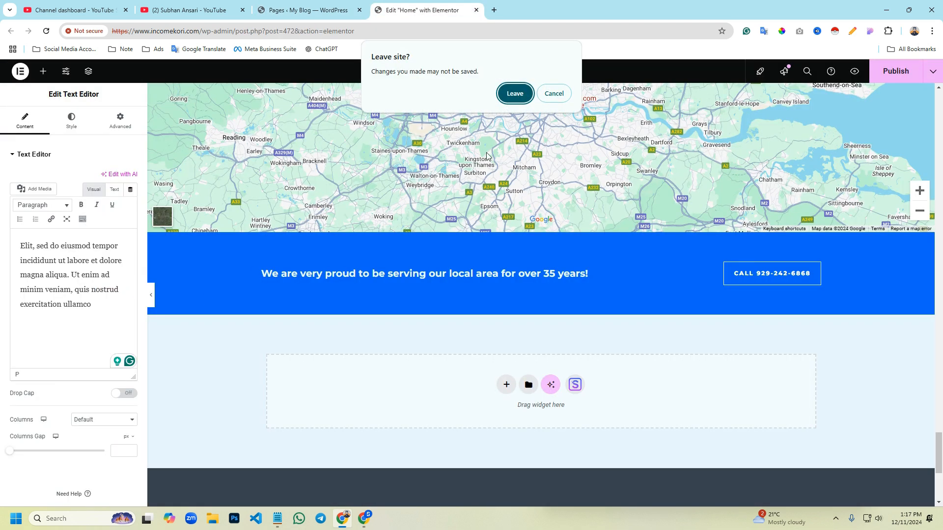
left_click(514, 95)
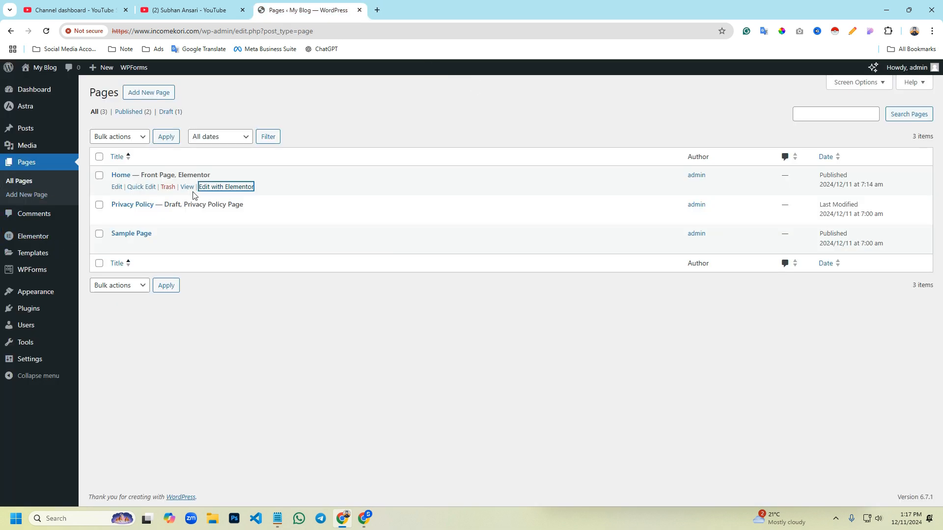
mouse_move(35, 148)
mouse_move(24, 114)
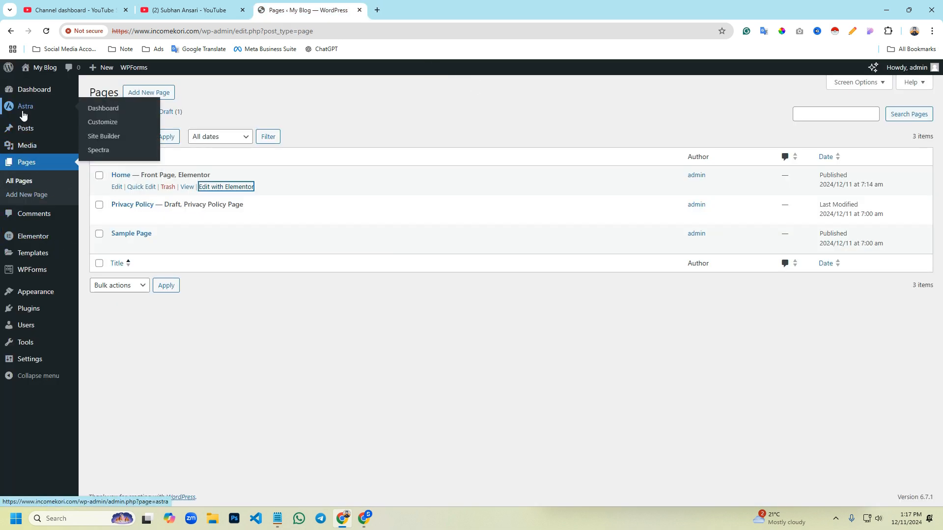
left_click(99, 114)
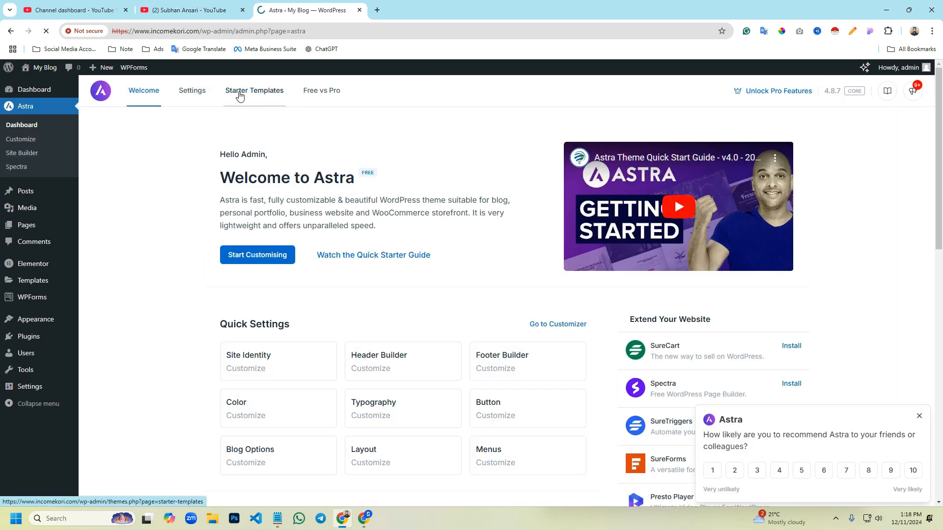
left_click(239, 95)
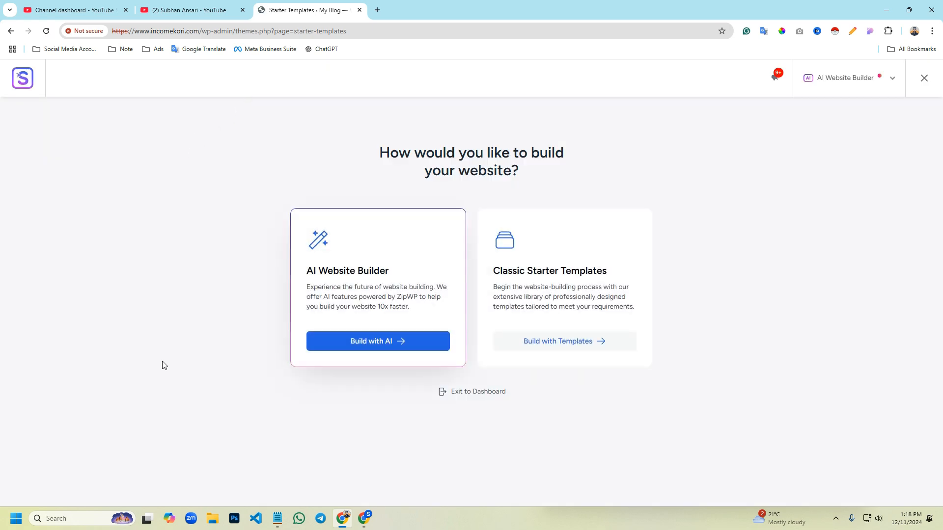
left_click(558, 349)
left_click(459, 304)
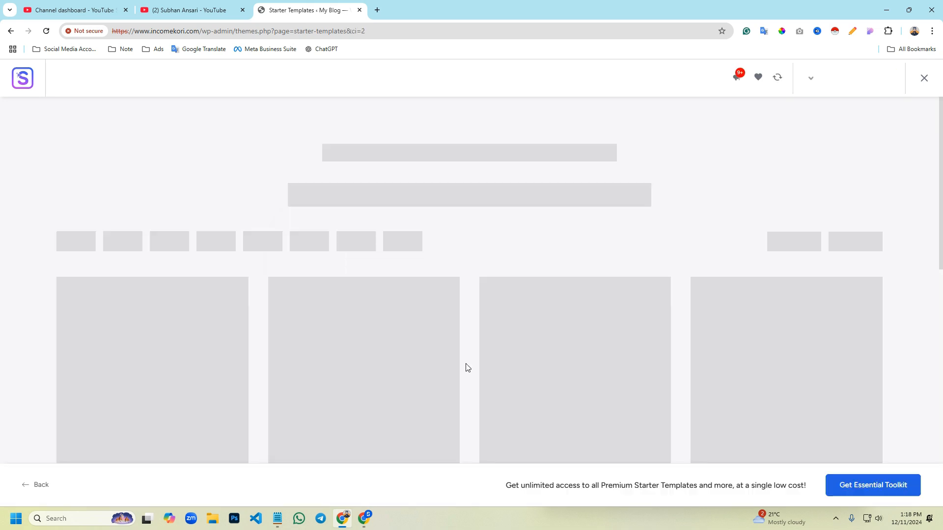
Step: Choose the Brandstore template with the Style 1 colour palette and continue to feature selection
scroll(345, 322, "down", 5)
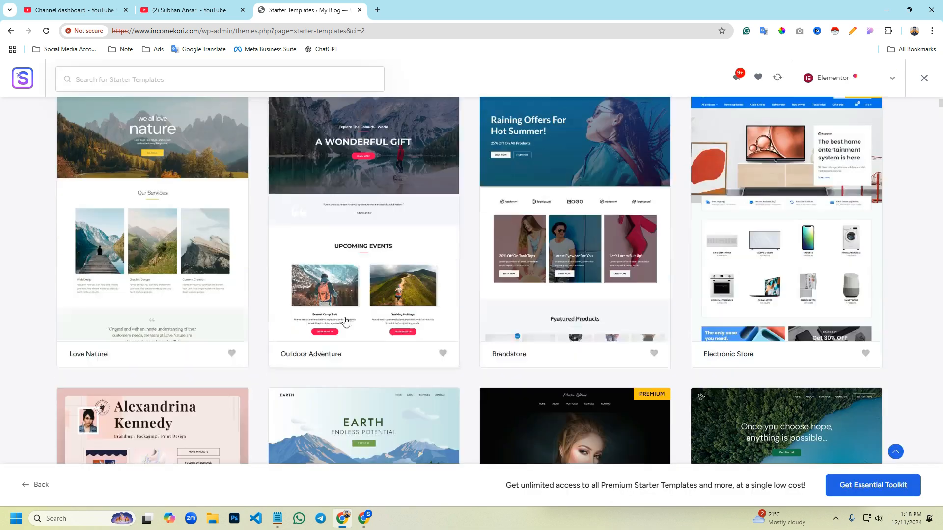
scroll(575, 374, "up", 4)
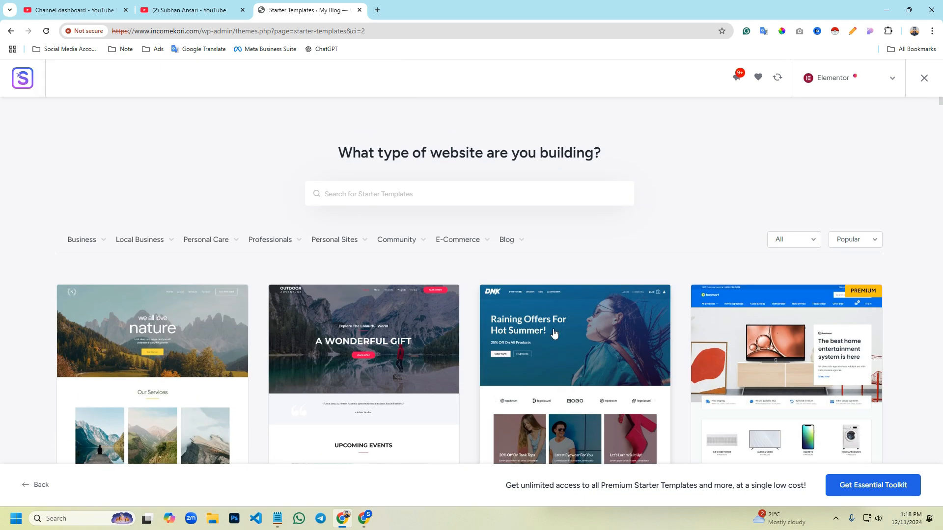
scroll(554, 334, "down", 3)
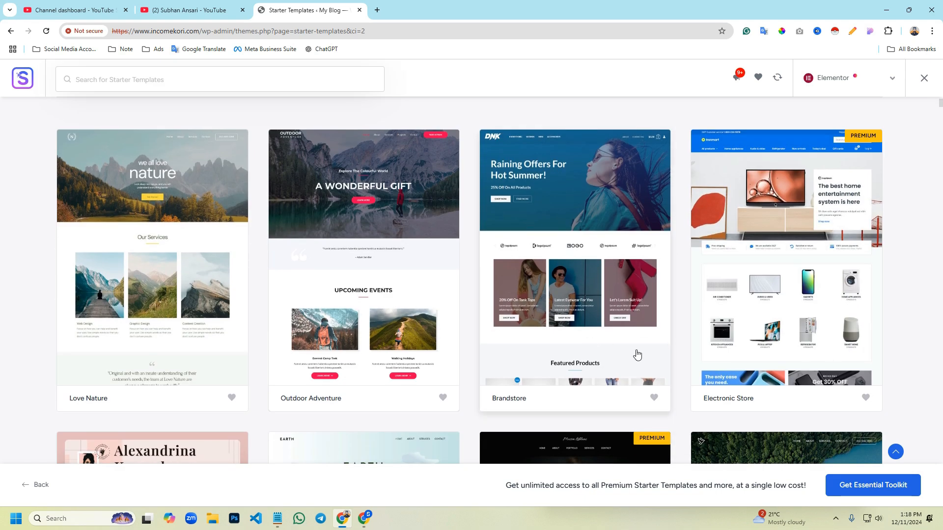
scroll(594, 310, "down", 8)
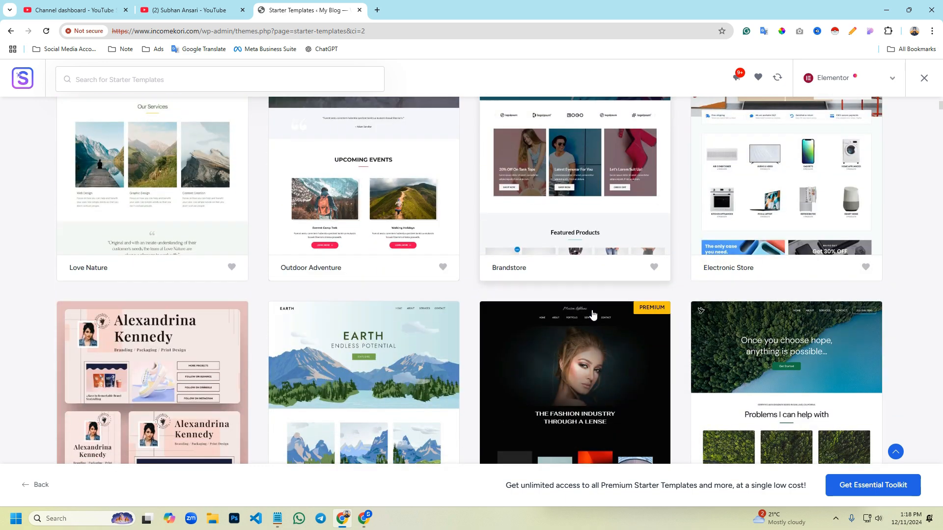
scroll(608, 328, "up", 8)
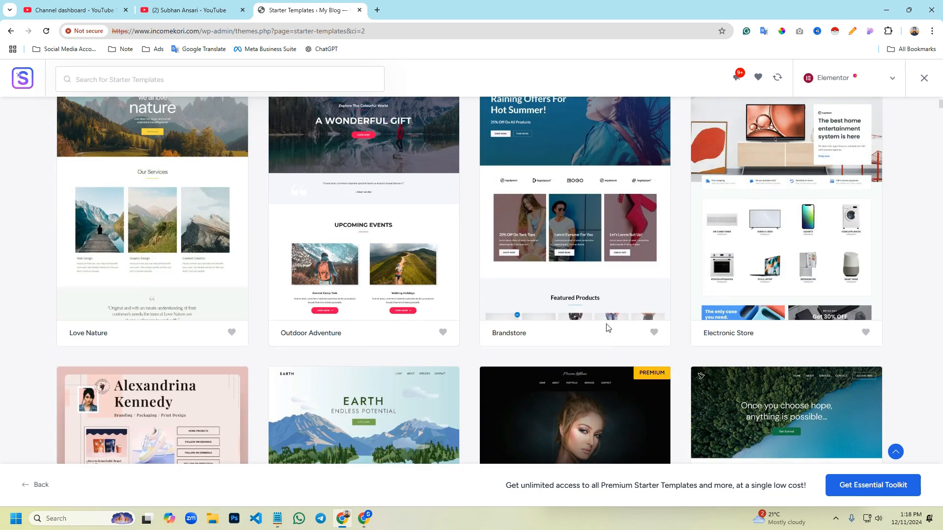
scroll(584, 305, "down", 3)
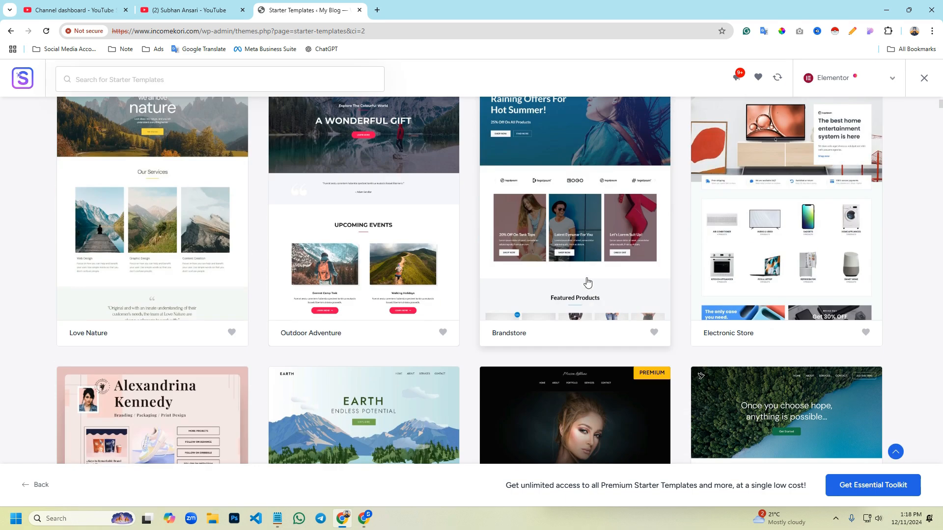
left_click(587, 244)
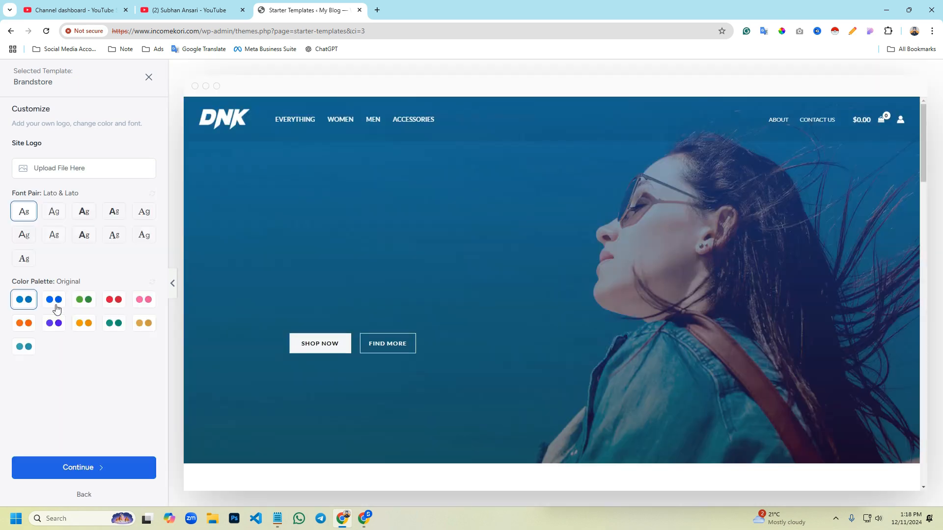
left_click(56, 306)
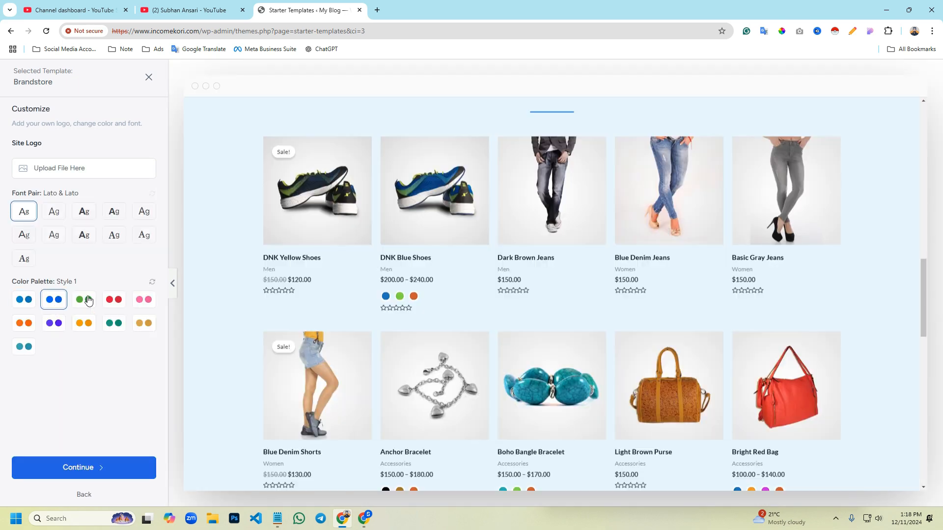
scroll(587, 319, "up", 10)
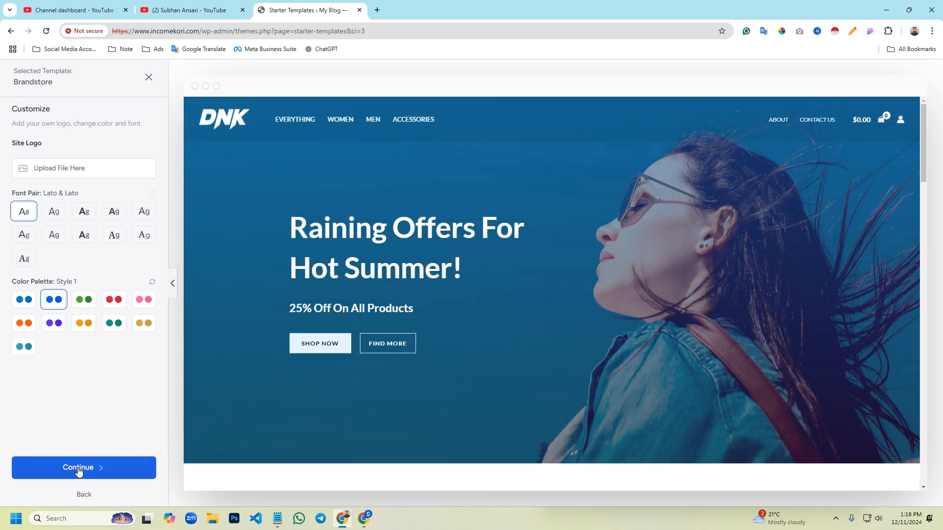
left_click(89, 470)
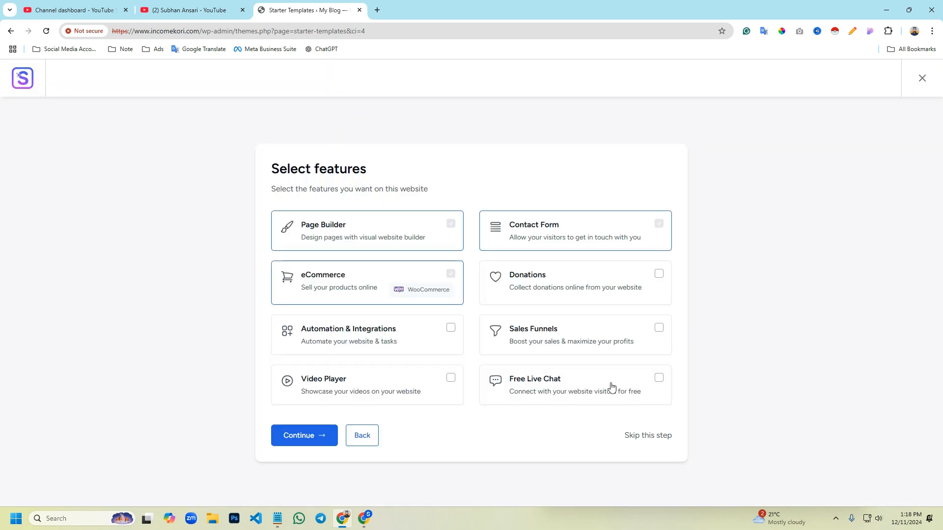
Step: Skip the extra features, let the Brandstore import reach 100%, and return to the WordPress dashboard
left_click(645, 436)
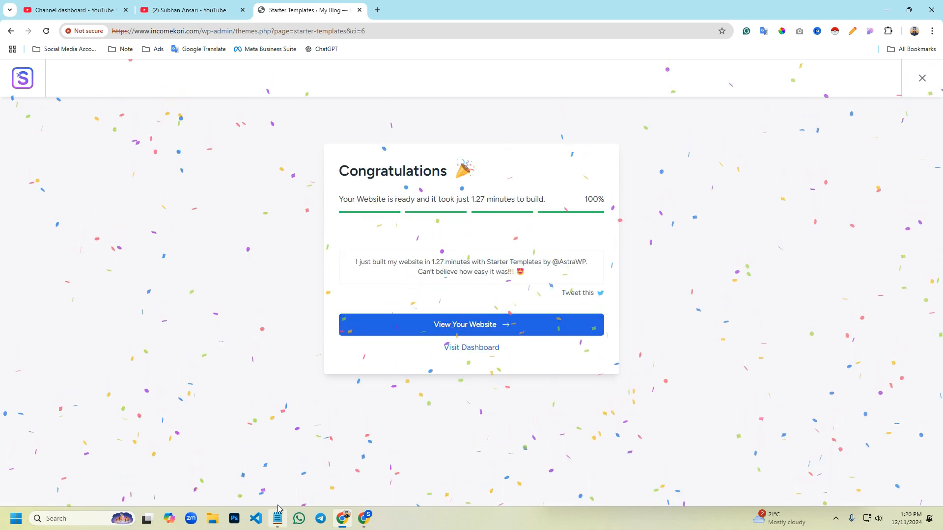
left_click(473, 351)
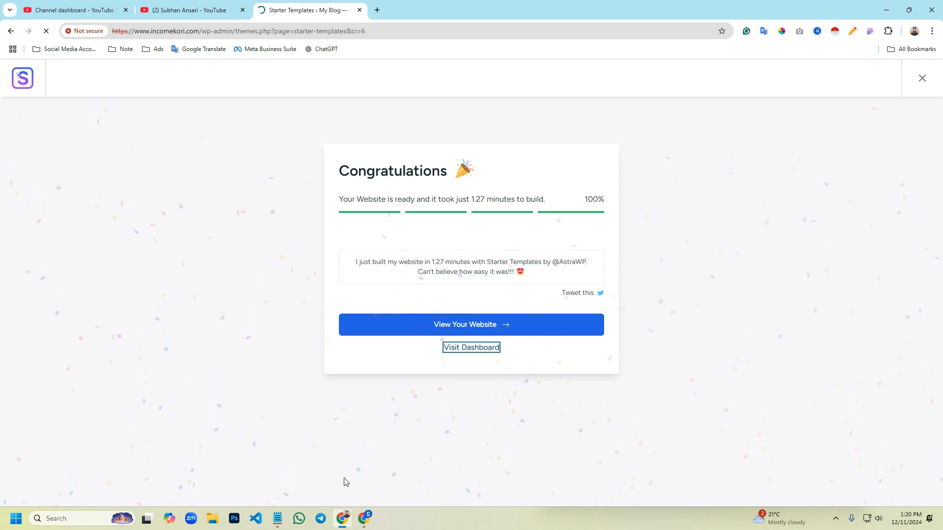
Step: Open the live site in a new tab and go to the Dark Brown Jeans product page
right_click(37, 68)
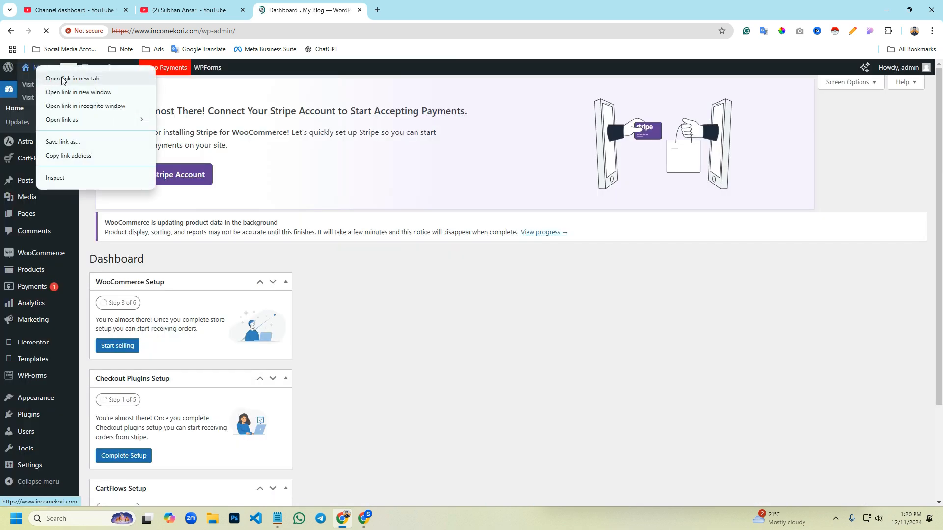
left_click(63, 79)
left_click(422, 6)
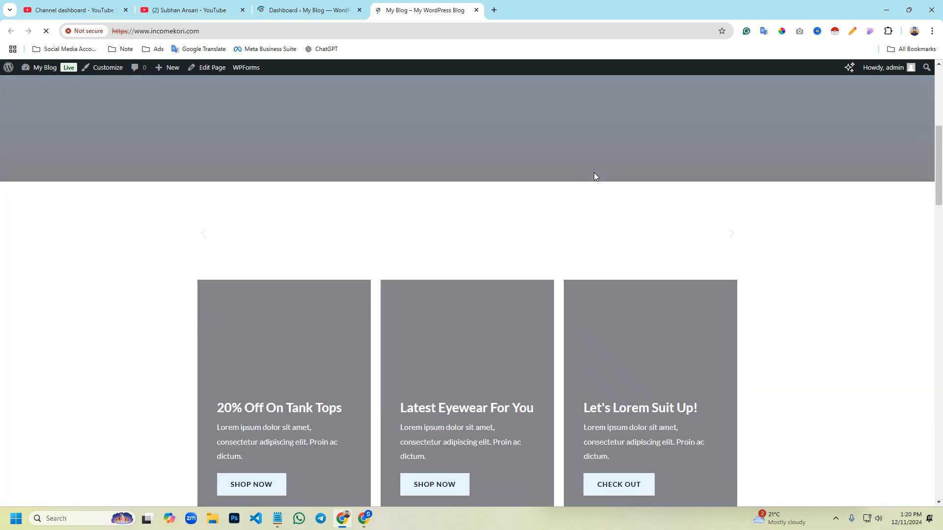
scroll(541, 225, "down", 10)
scroll(542, 229, "down", 6)
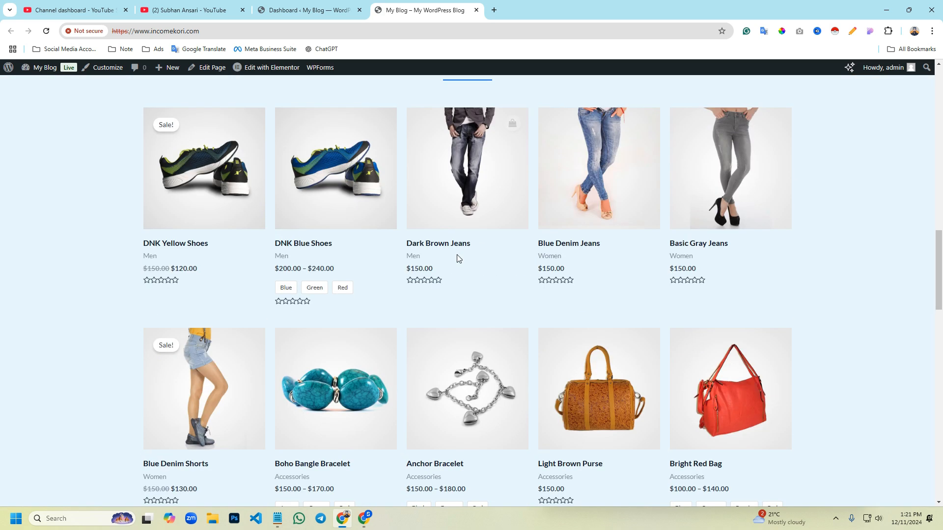
scroll(627, 238, "down", 9)
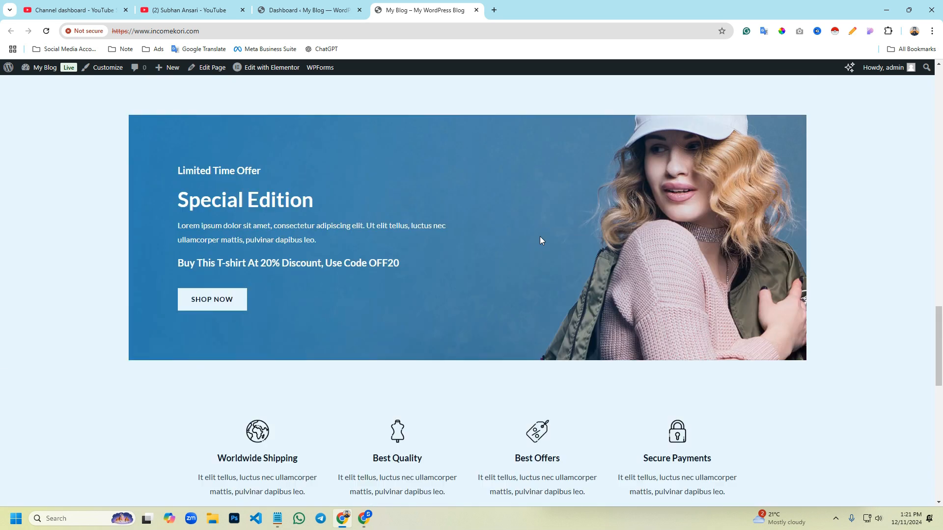
scroll(541, 240, "up", 9)
left_click(460, 175)
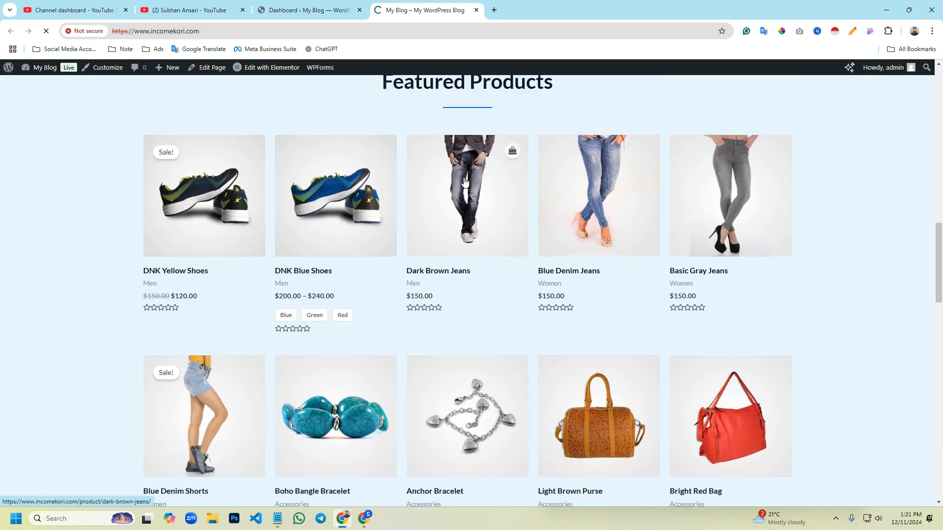
Step: Add the $150.00 Dark Brown Jeans to the cart and proceed to checkout
scroll(460, 175, "up", 3)
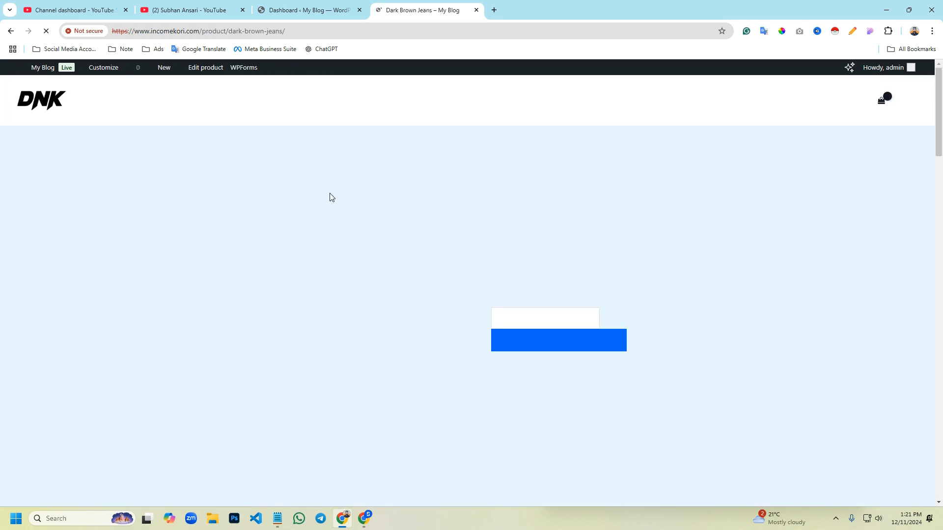
scroll(464, 222, "down", 2)
scroll(466, 226, "up", 3)
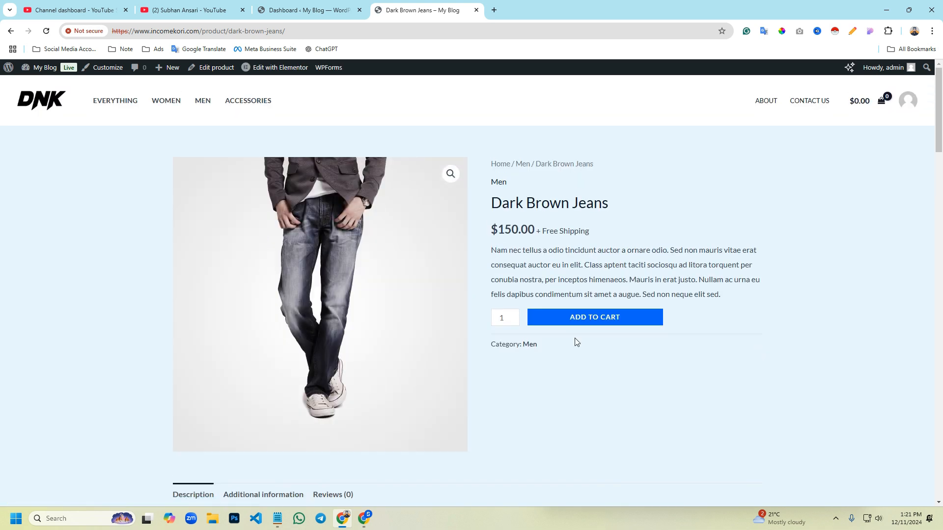
left_click(632, 321)
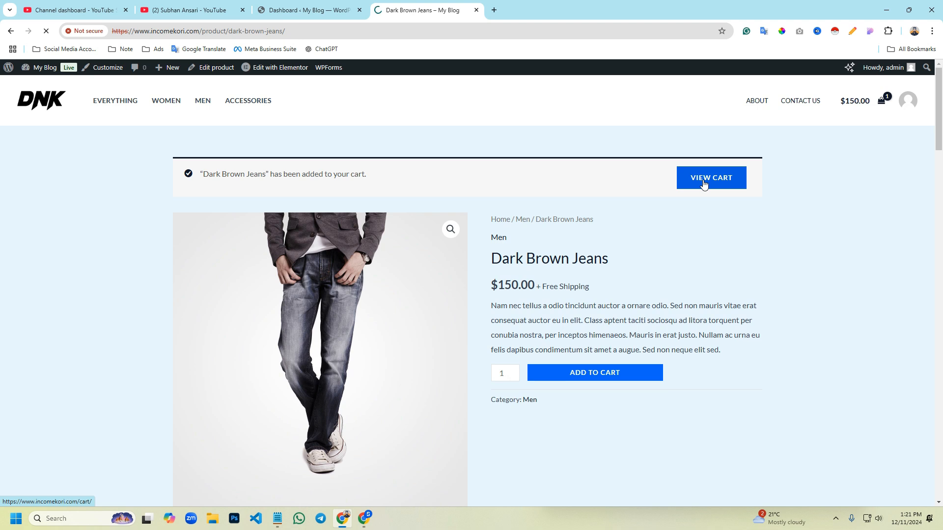
scroll(547, 259, "down", 3)
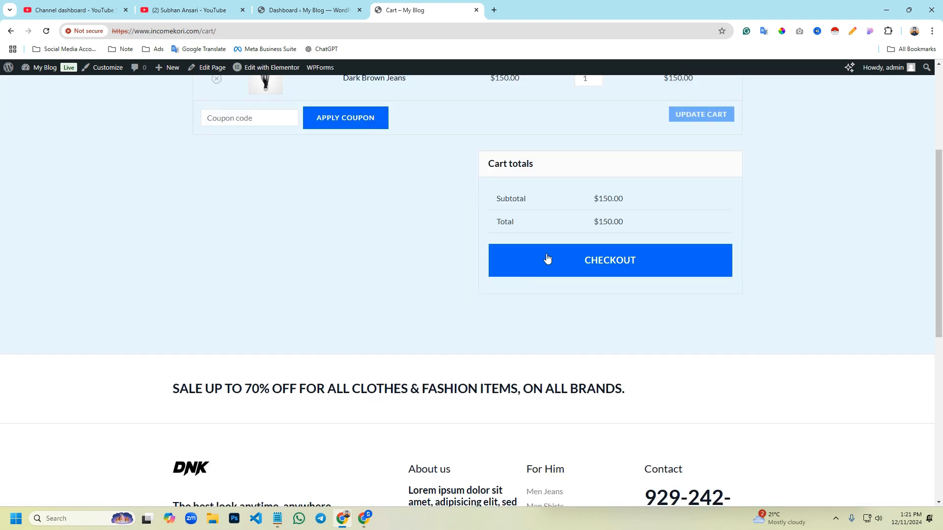
left_click(497, 270)
scroll(492, 263, "up", 4)
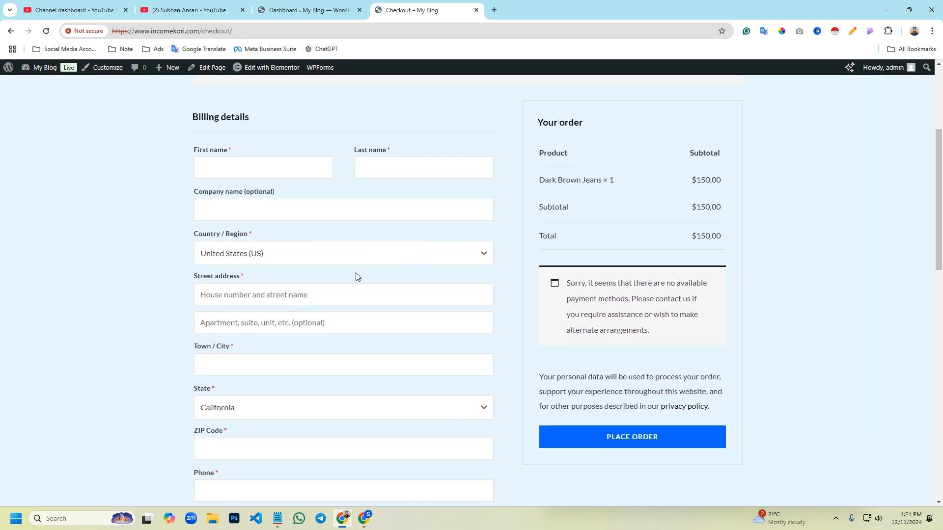
scroll(356, 276, "down", 6)
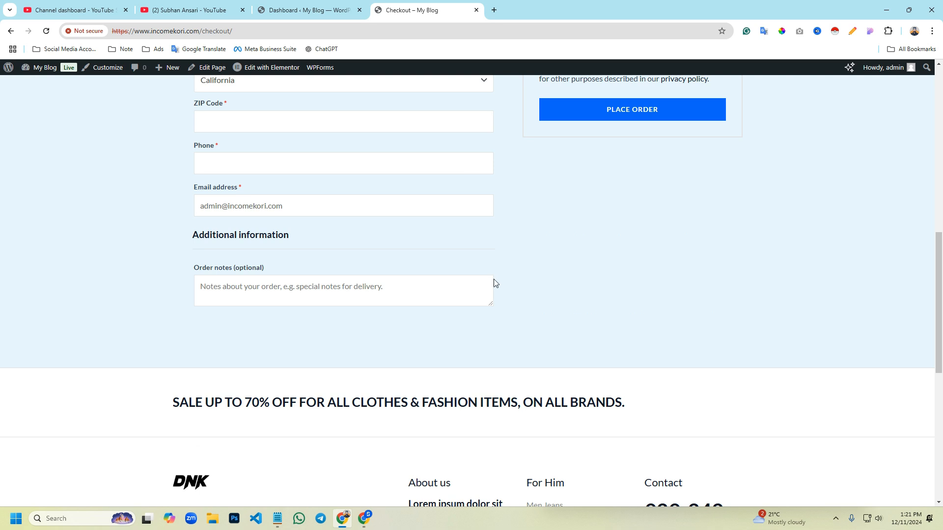
scroll(496, 280, "up", 7)
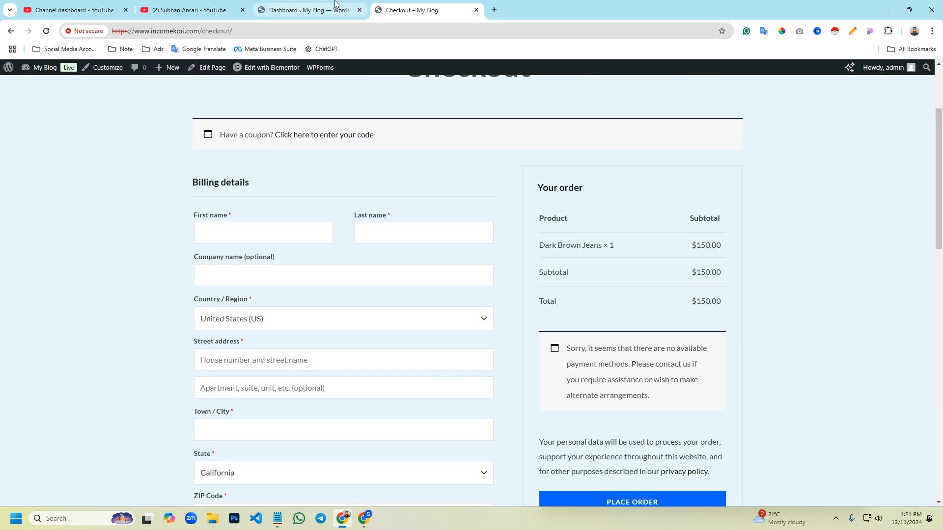
Step: Confirm Cash on delivery is enabled under WooCommerce Settings > Payments, then go back to the checkout
left_click(342, 4)
mouse_move(39, 258)
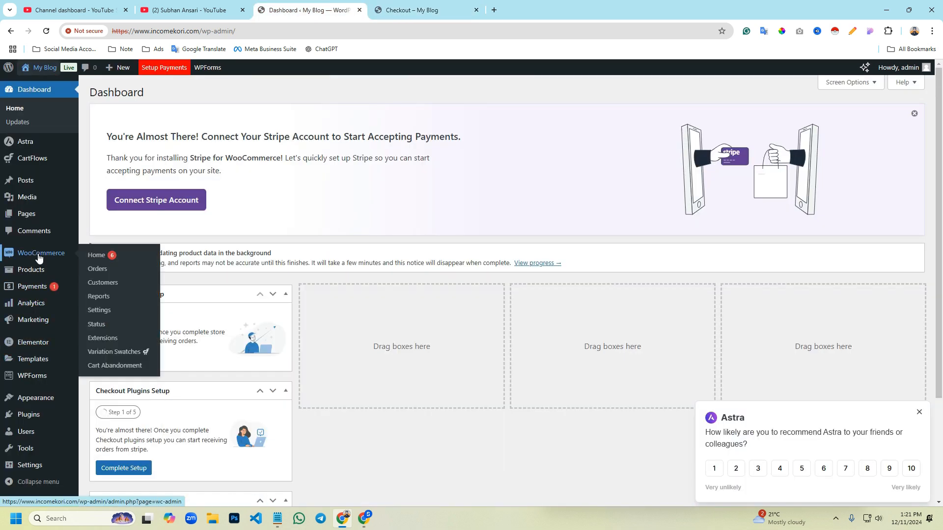
left_click(96, 314)
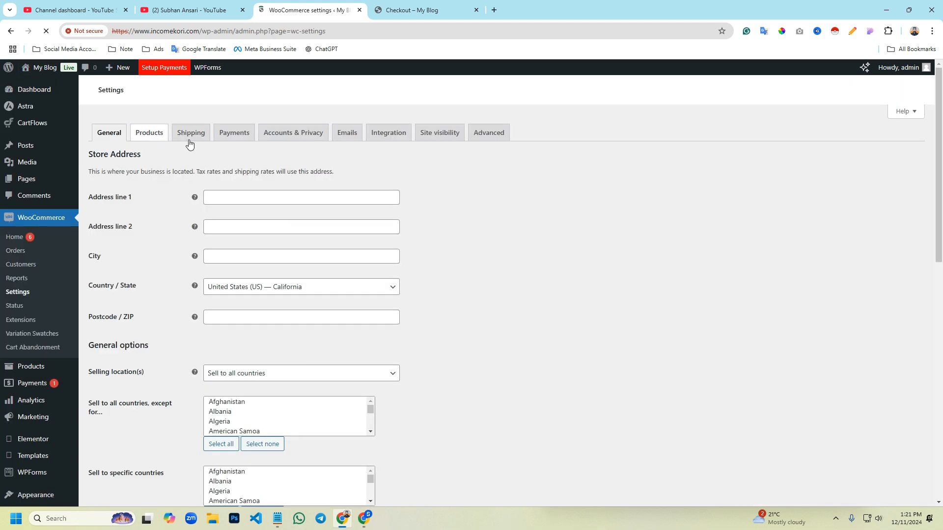
left_click(234, 137)
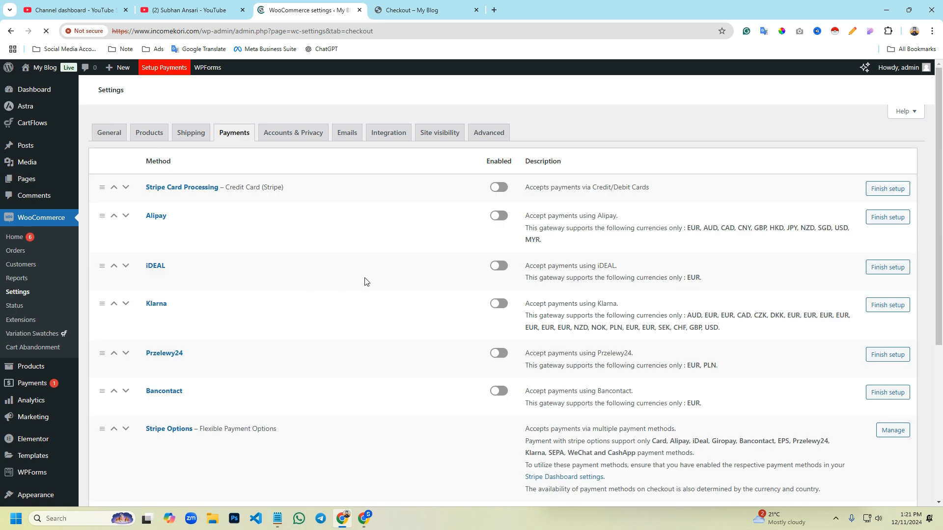
scroll(310, 388, "down", 2)
scroll(174, 256, "down", 8)
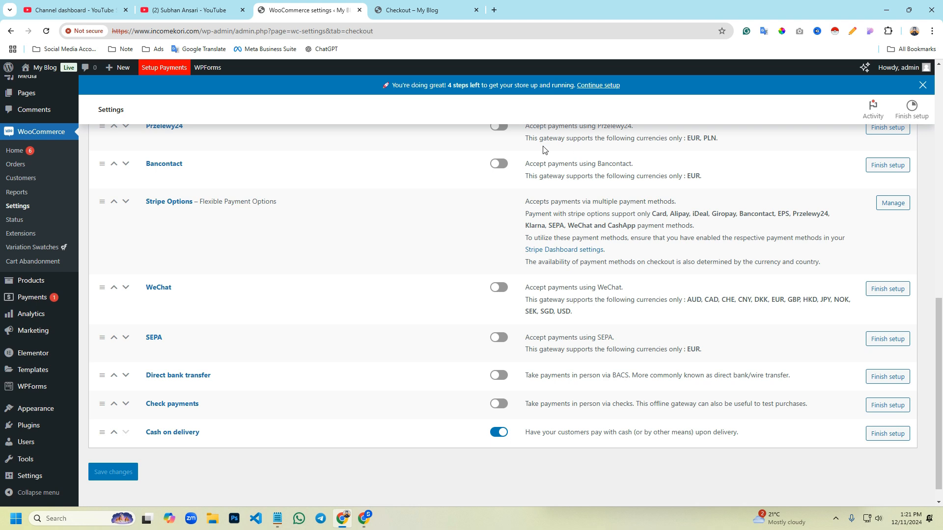
left_click(416, 10)
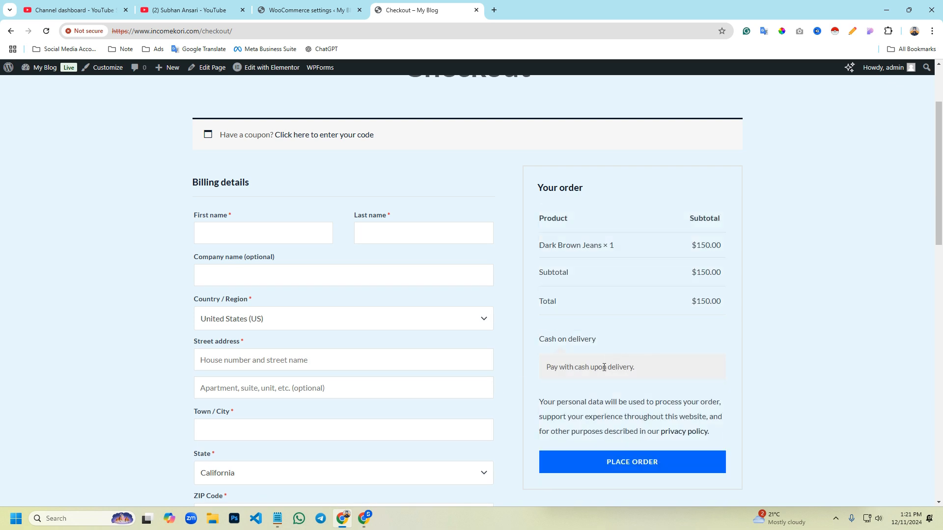
Step: Autofill the billing details from a saved address and try placing the order
scroll(277, 239, "down", 1)
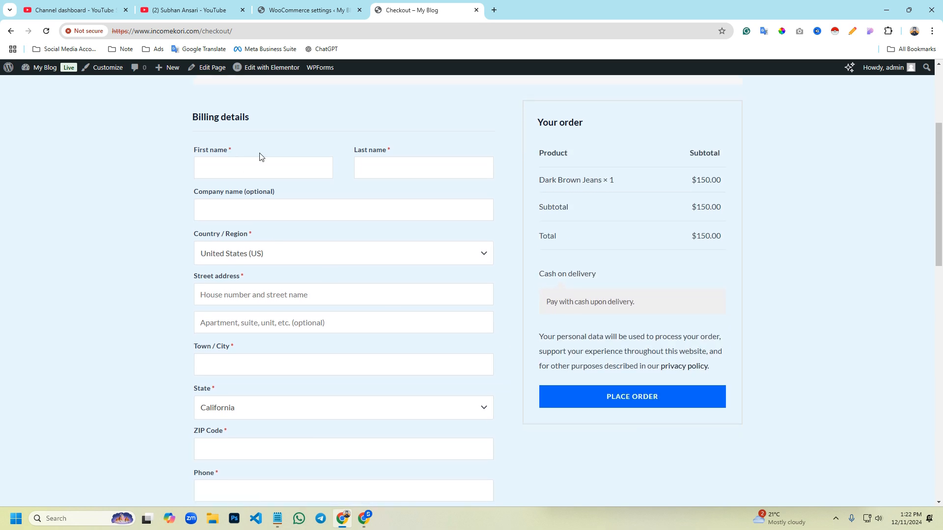
left_click(261, 167)
left_click(267, 196)
scroll(412, 292, "down", 2)
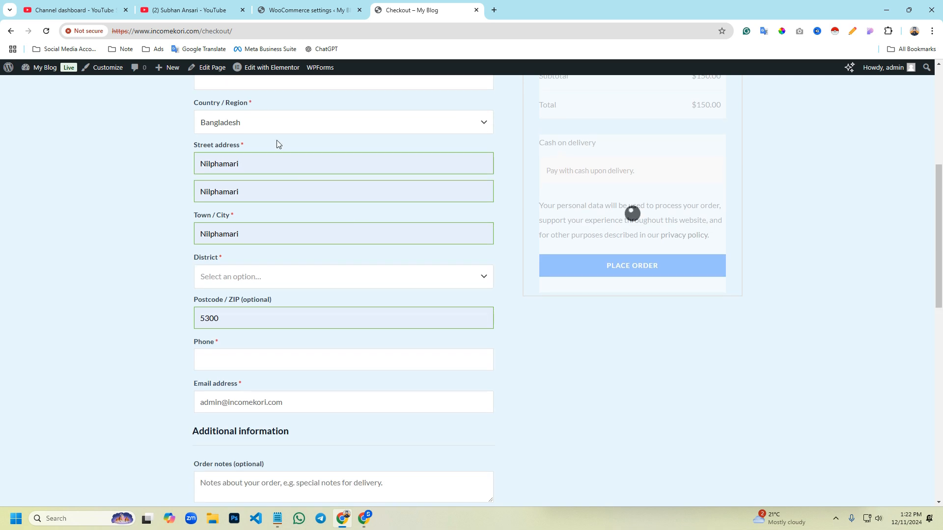
scroll(458, 303, "down", 3)
scroll(404, 259, "up", 4)
left_click(658, 330)
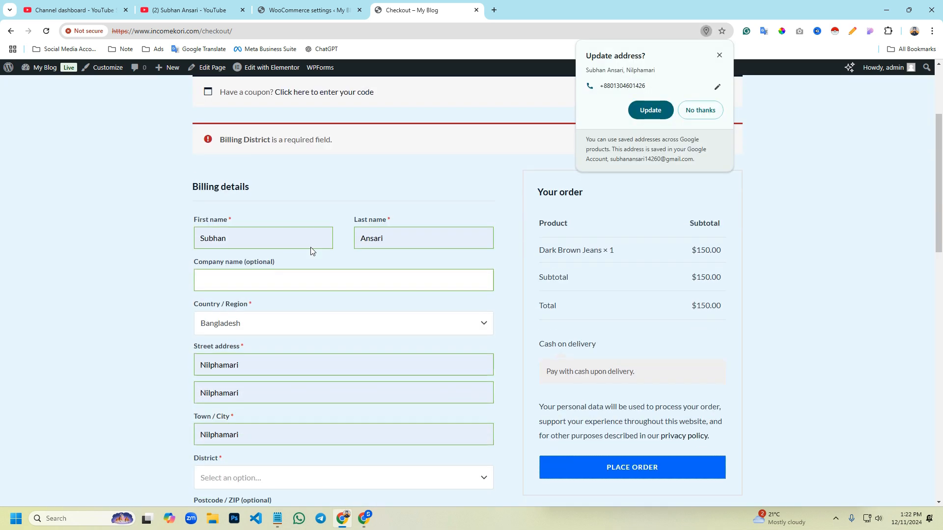
Step: Set country to Bangladesh and district to Bandarban, then place the cash-on-delivery order
scroll(297, 286, "down", 2)
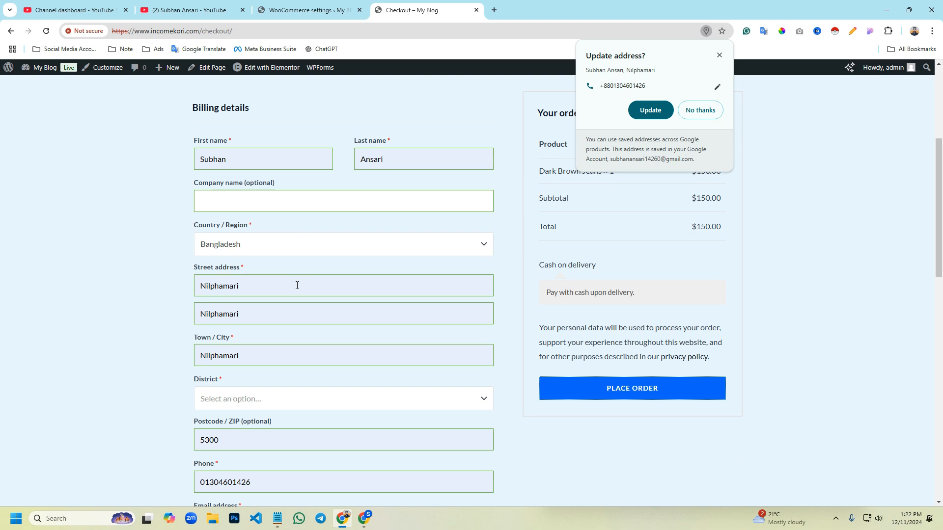
left_click(280, 248)
left_click(251, 326)
scroll(270, 285, "down", 3)
left_click(273, 268)
left_click(228, 329)
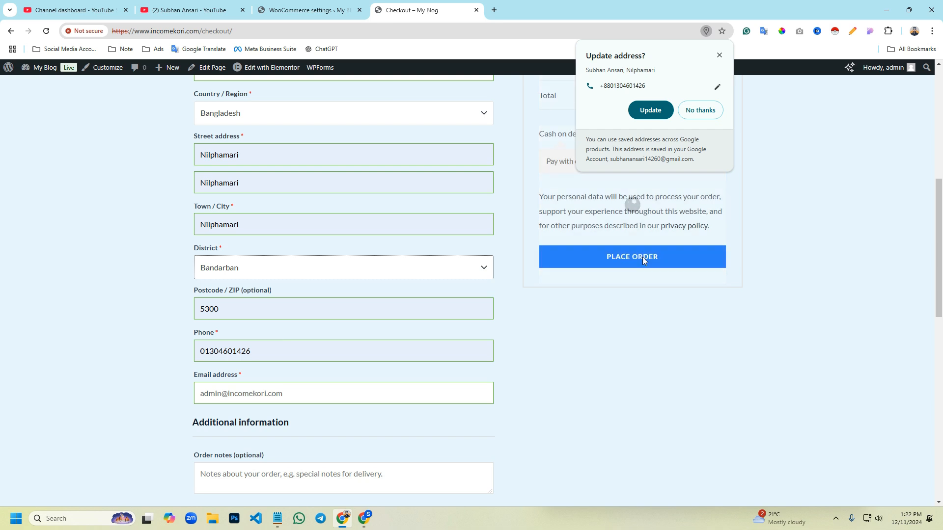
left_click(653, 255)
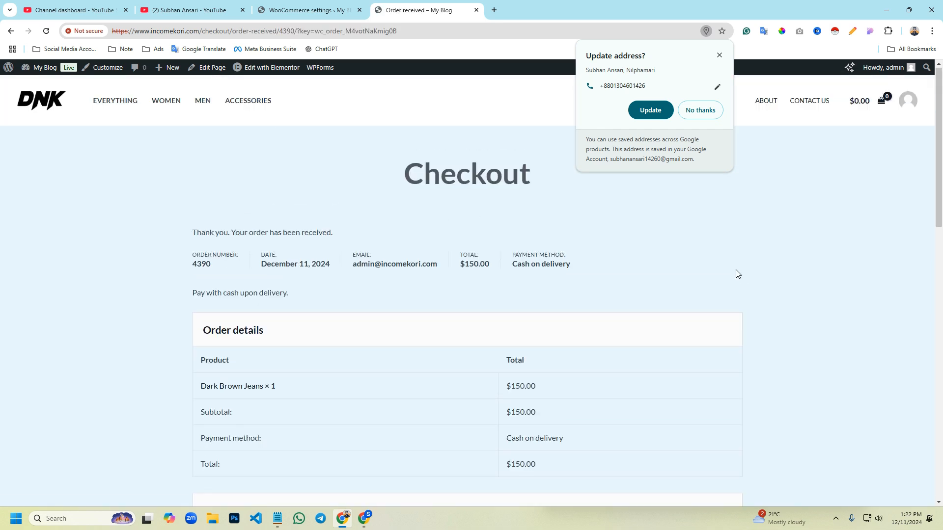
left_click(317, 6)
scroll(385, 280, "up", 15)
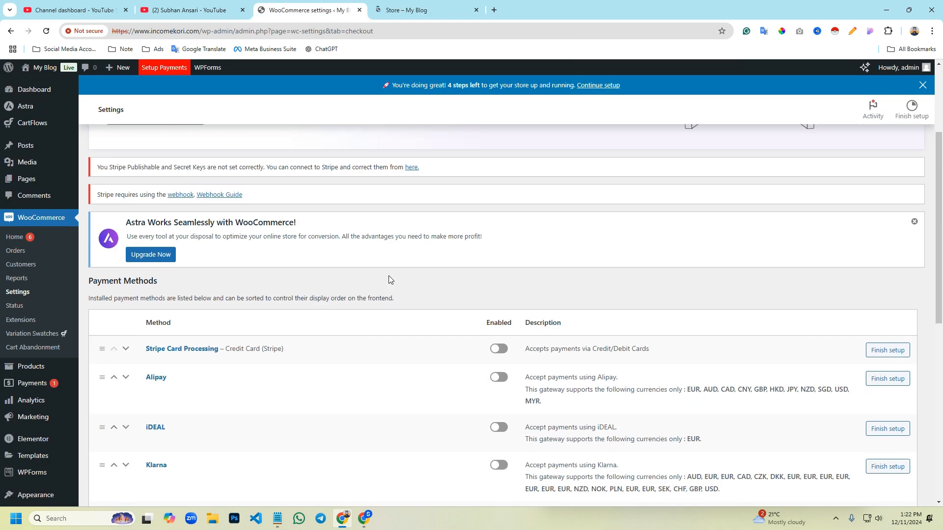